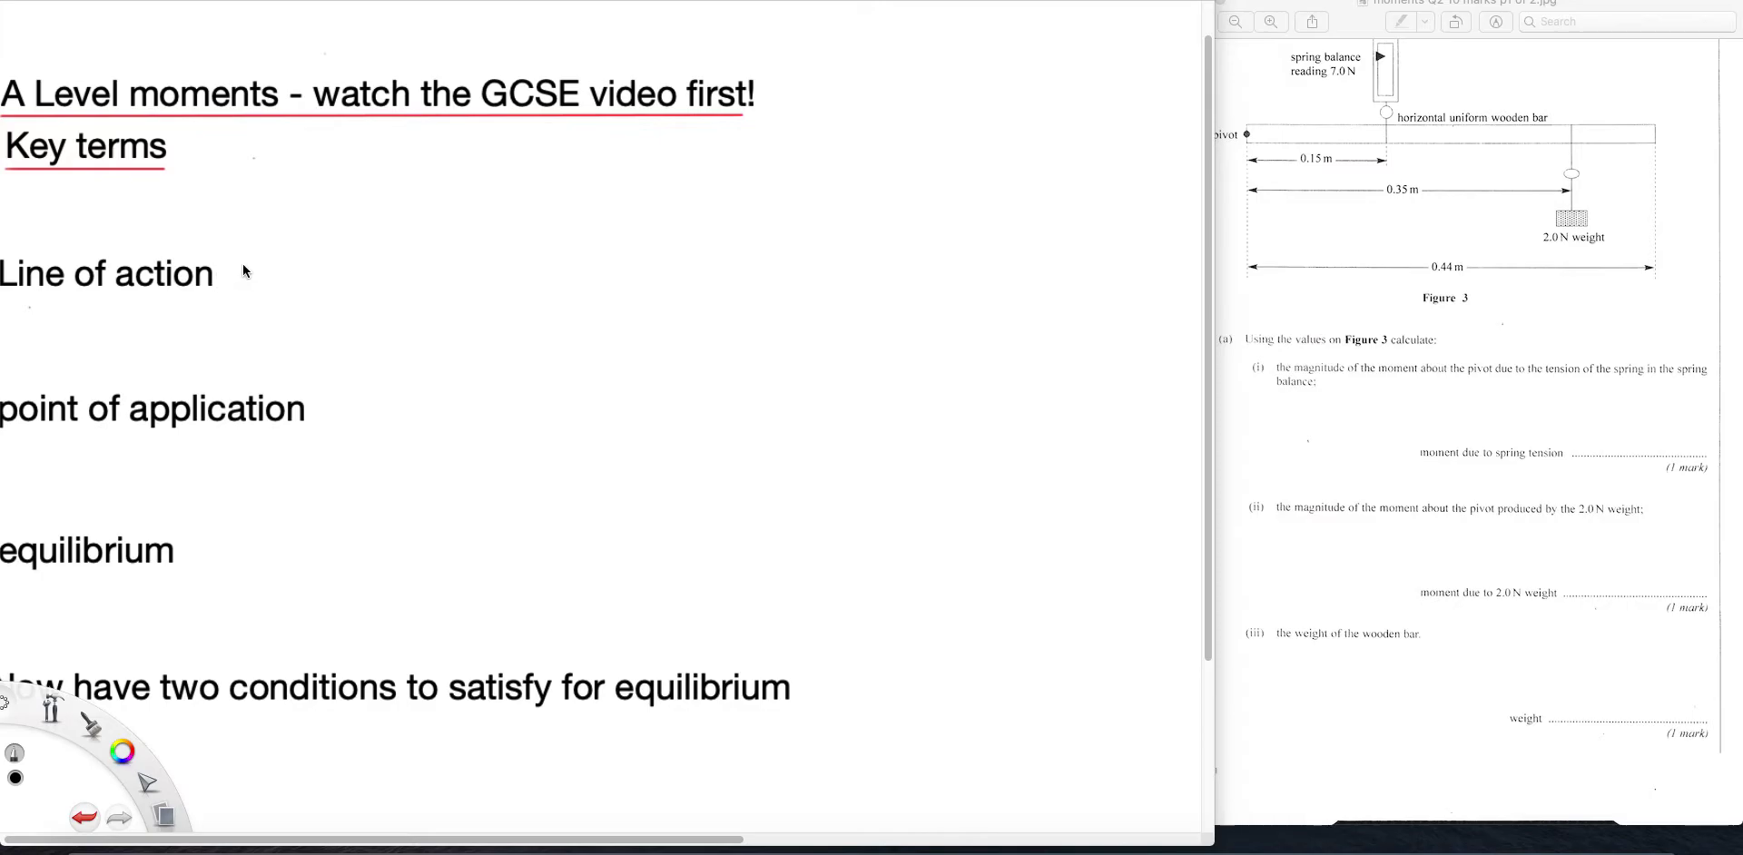
# Show the toolbar and Layer Editor beside the moments notes using Tab.
pyautogui.press('Tab')
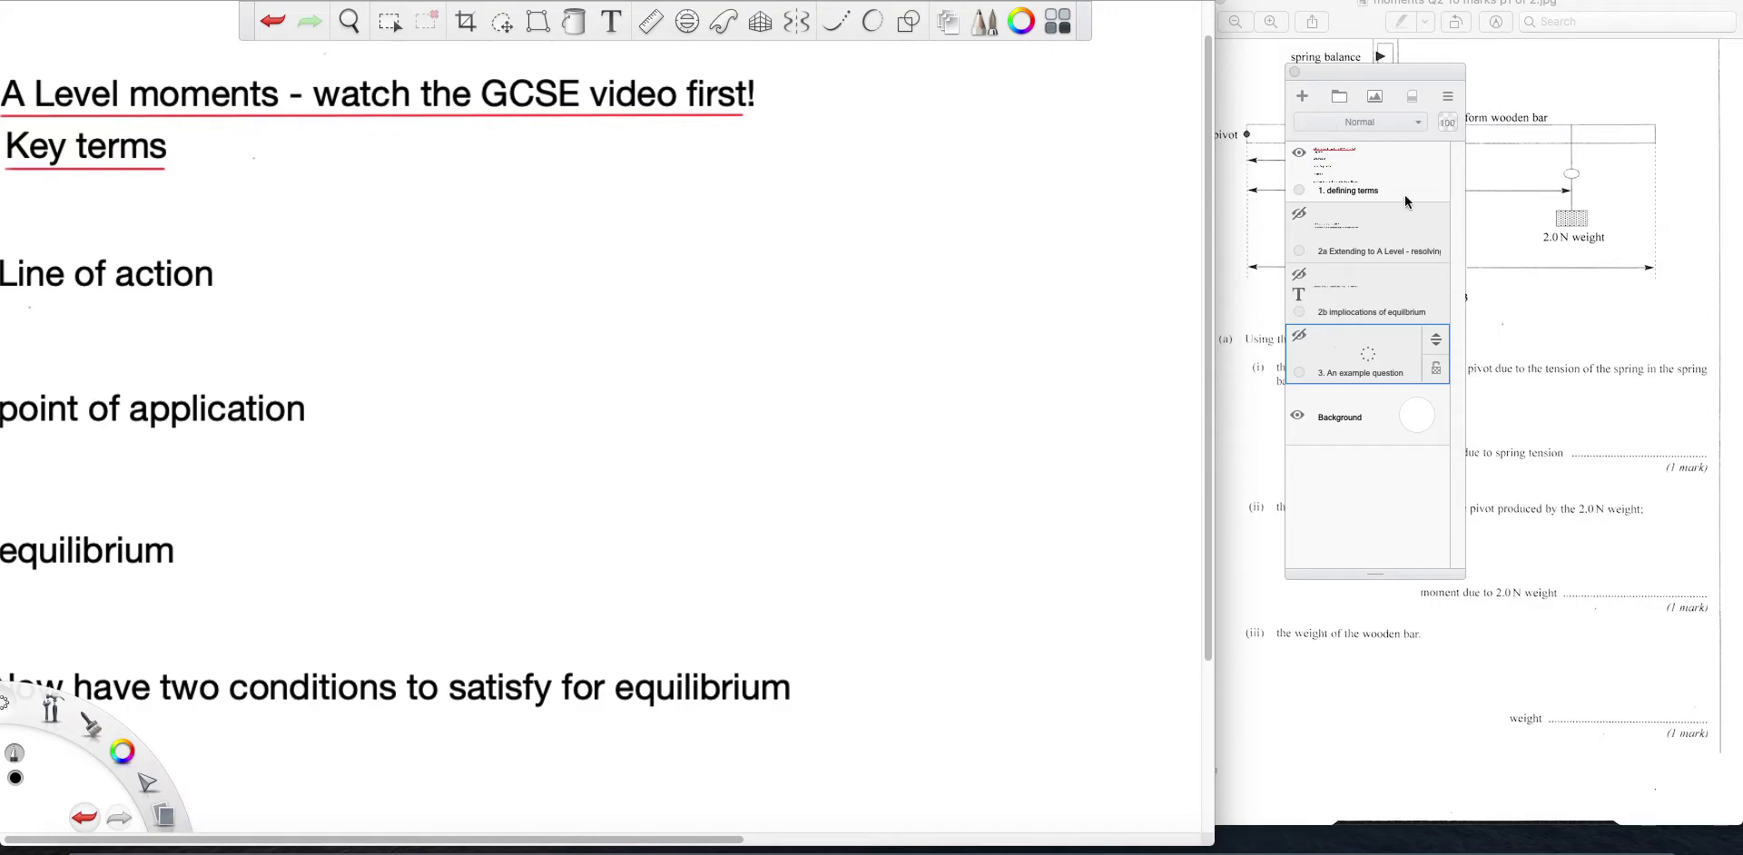
# Add Layer1 and drag it up to sit directly below '1. defining terms'.
pyautogui.click(1302, 96)
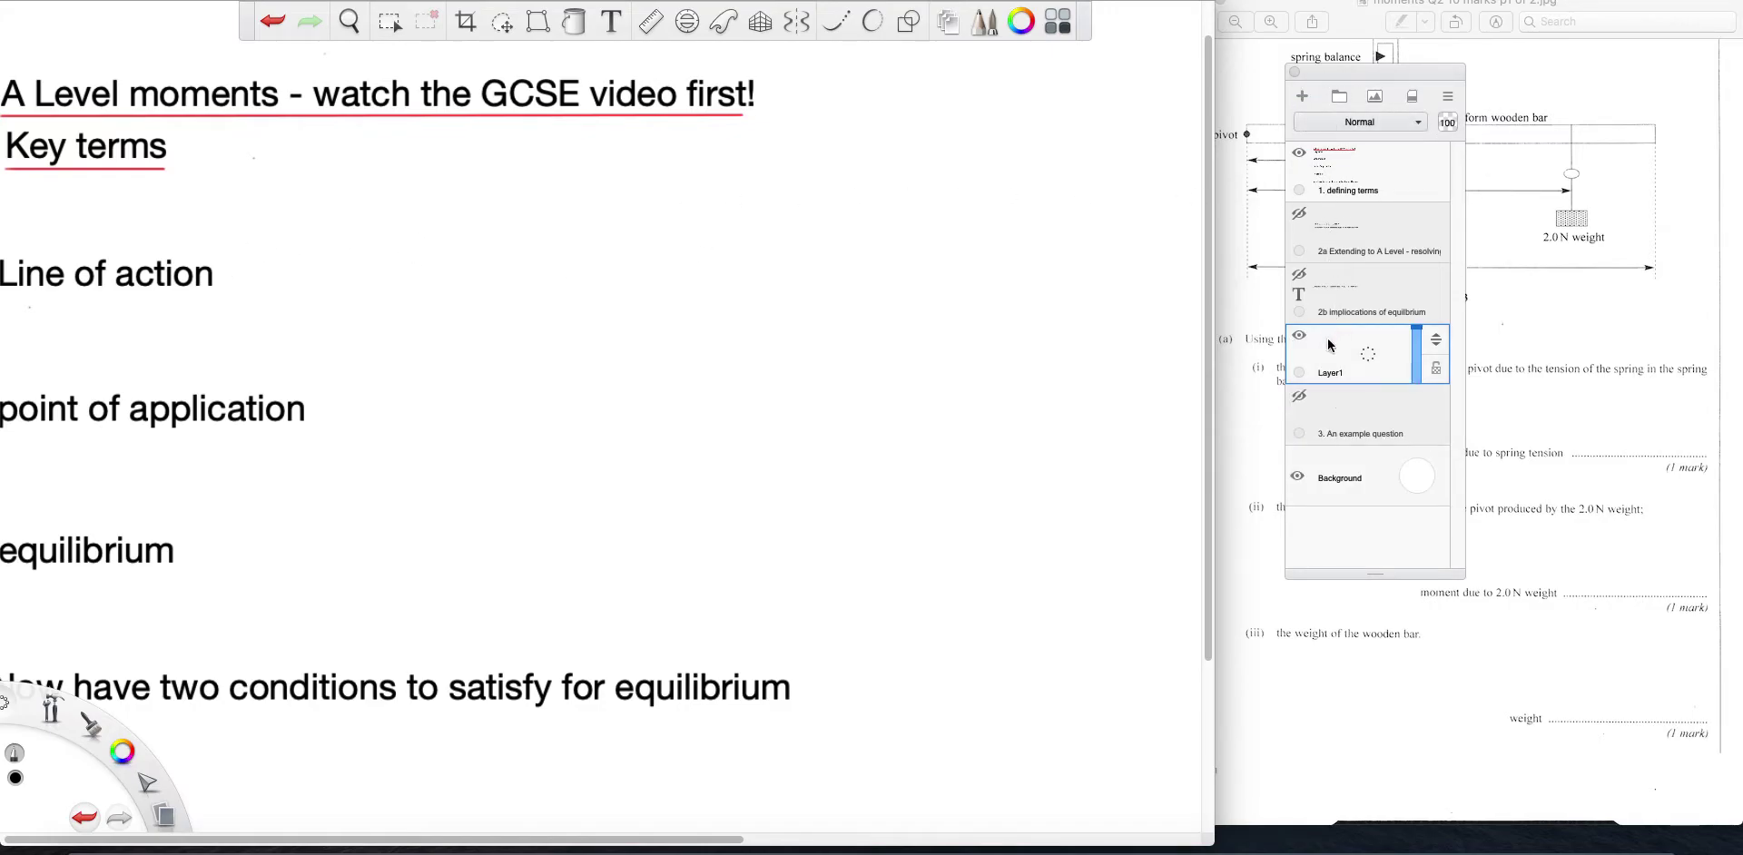
pyautogui.moveTo(1436, 336)
pyautogui.mouseDown()
pyautogui.moveTo(1447, 272)
pyautogui.moveTo(1425, 223)
pyautogui.mouseUp()
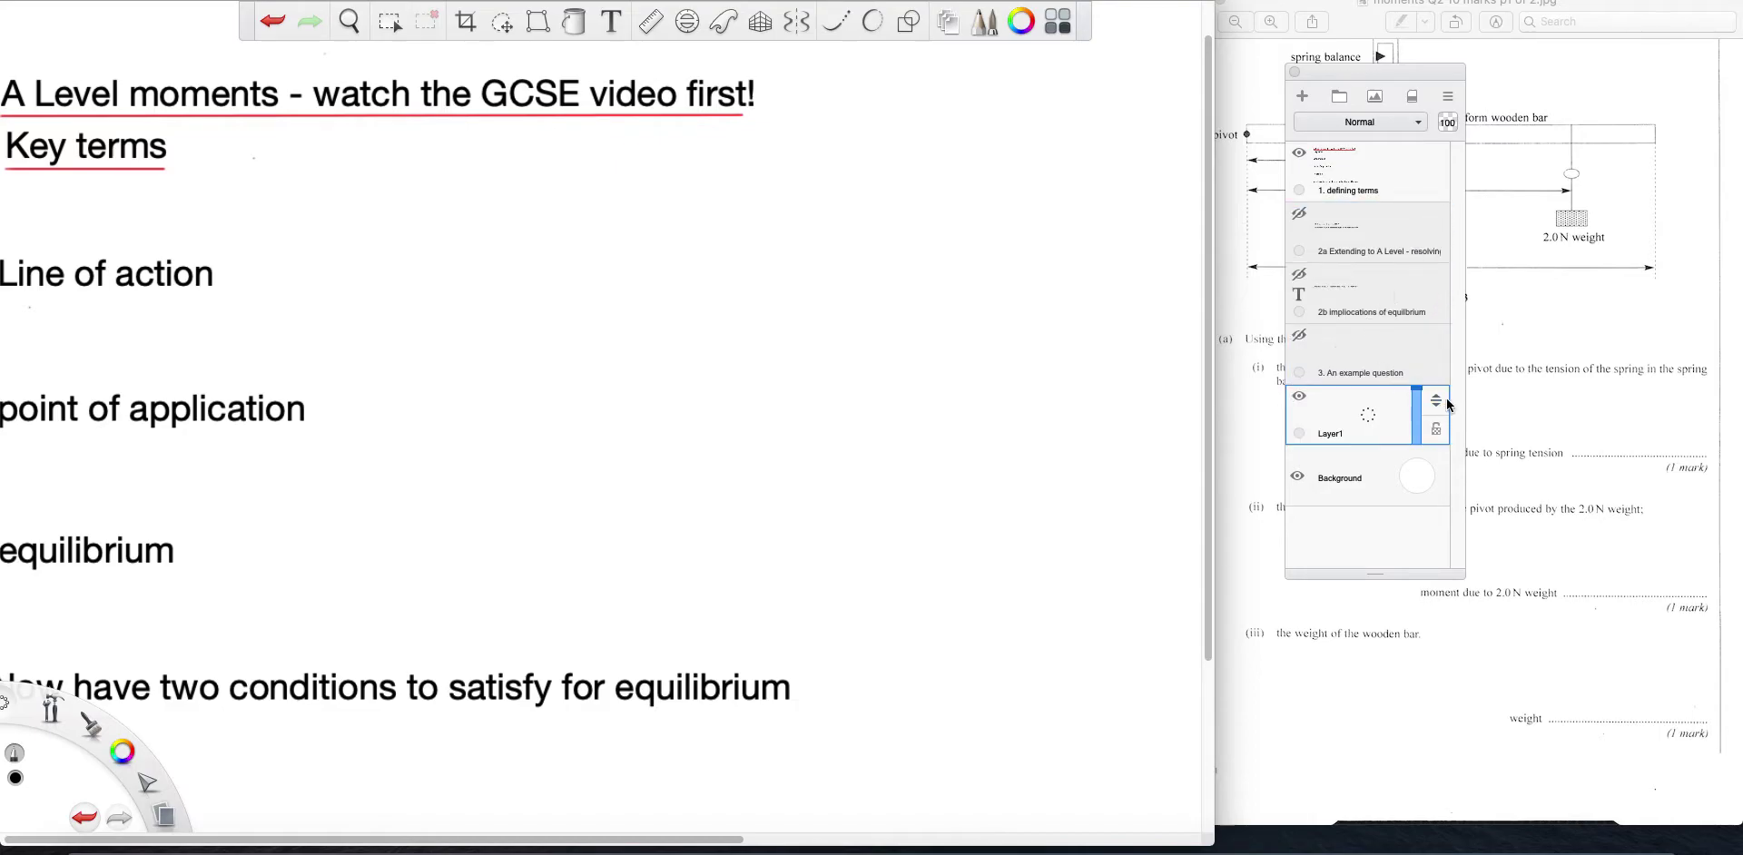
pyautogui.moveTo(1436, 400); pyautogui.dragTo(1432, 224)
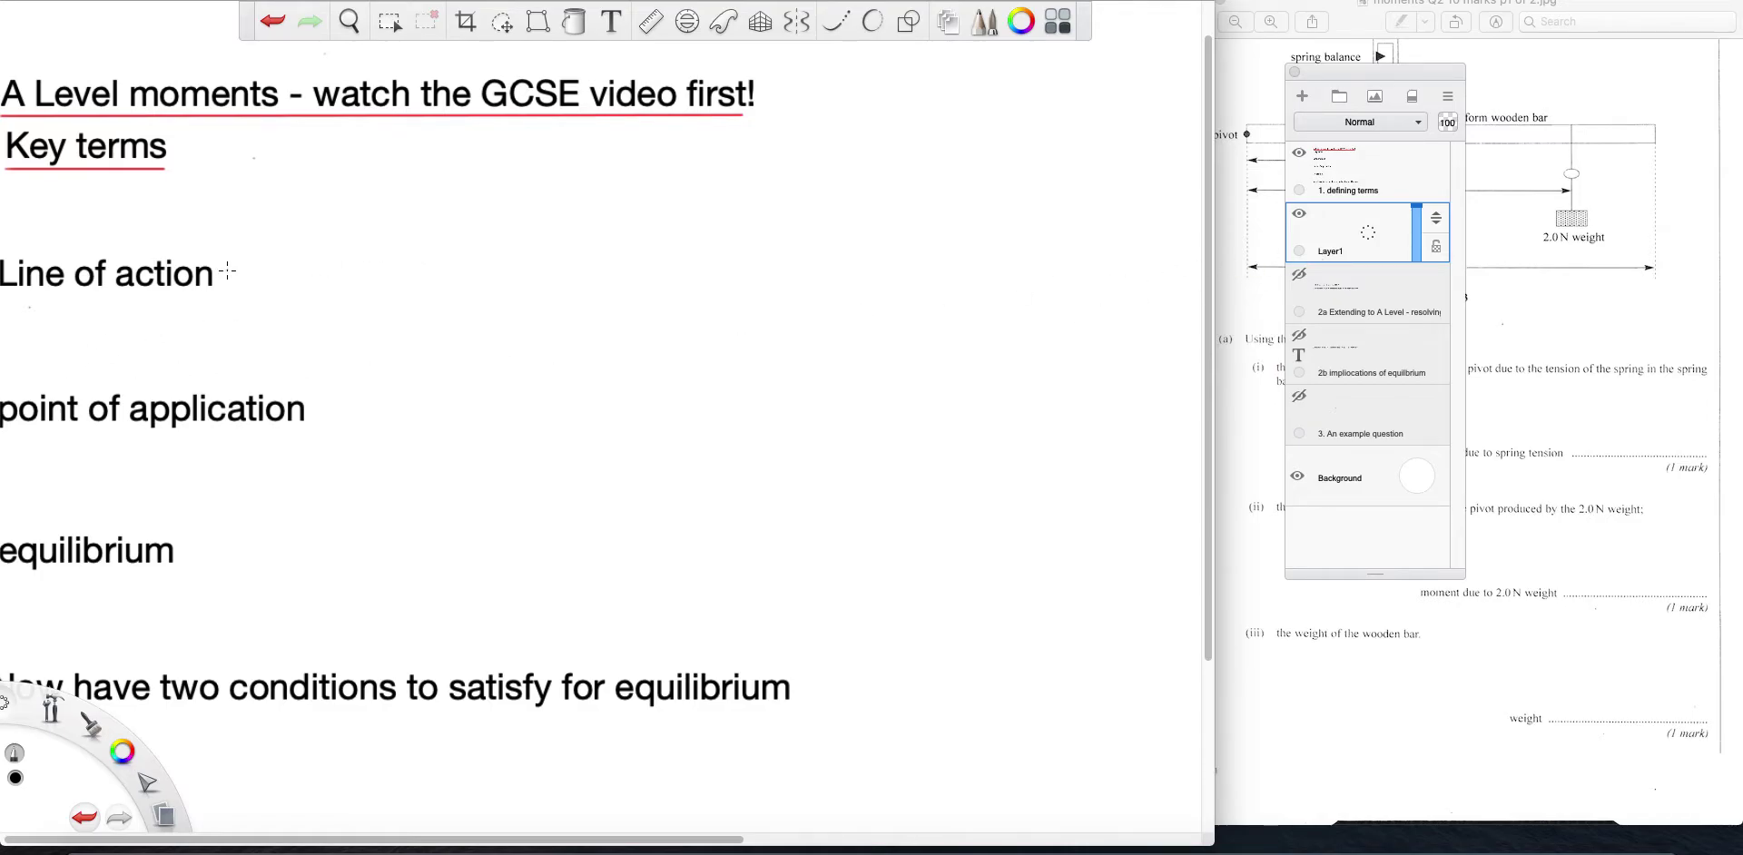
# Handwrite 'Line along which a force acts' and sketch a force arrow meeting a line.
pyautogui.moveTo(262, 253)
pyautogui.mouseDown()
pyautogui.moveTo(285, 283)
pyautogui.moveTo(410, 238)
pyautogui.moveTo(434, 268)
pyautogui.moveTo(567, 277)
pyautogui.moveTo(590, 273)
pyautogui.moveTo(605, 219)
pyautogui.moveTo(642, 283)
pyautogui.moveTo(706, 281)
pyautogui.mouseUp()
pyautogui.moveTo(768, 197)
pyautogui.mouseDown()
pyautogui.moveTo(747, 263)
pyautogui.moveTo(763, 272)
pyautogui.moveTo(960, 254)
pyautogui.moveTo(937, 272)
pyautogui.mouseUp()
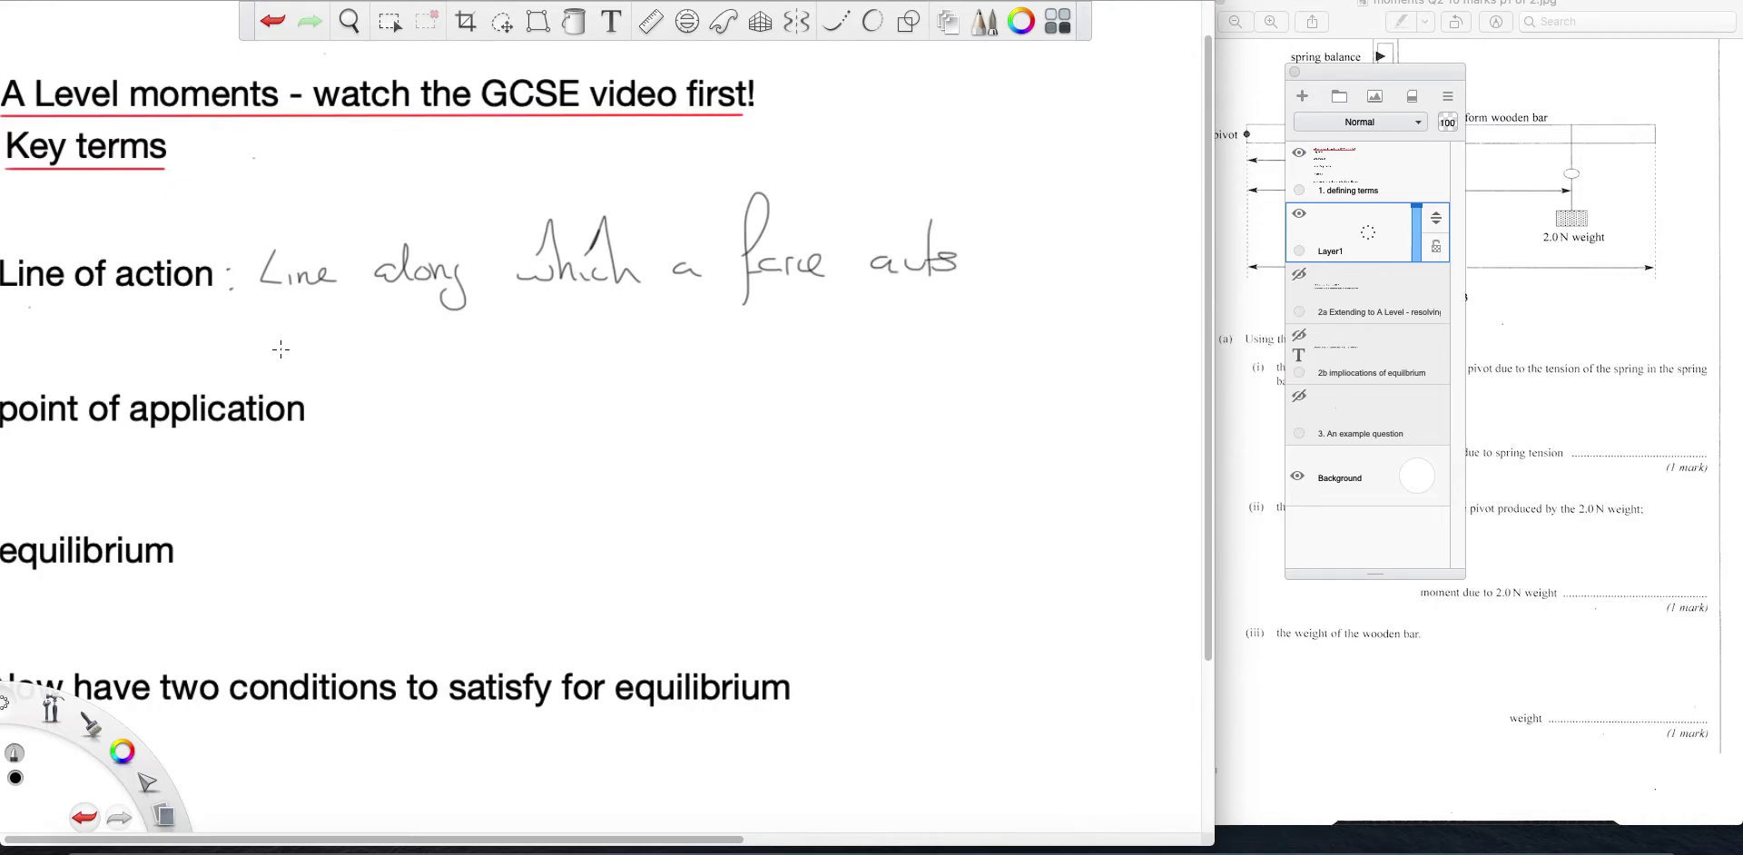
pyautogui.moveTo(283, 349); pyautogui.dragTo(463, 356)
pyautogui.moveTo(325, 300)
pyautogui.mouseDown()
pyautogui.moveTo(370, 353)
pyautogui.moveTo(372, 330)
pyautogui.moveTo(334, 308)
pyautogui.moveTo(421, 412)
pyautogui.mouseUp()
# Undo the stray dotted arrow strokes and begin writing 'the place the force is applied'.
pyautogui.click(273, 22)
pyautogui.click(273, 22)
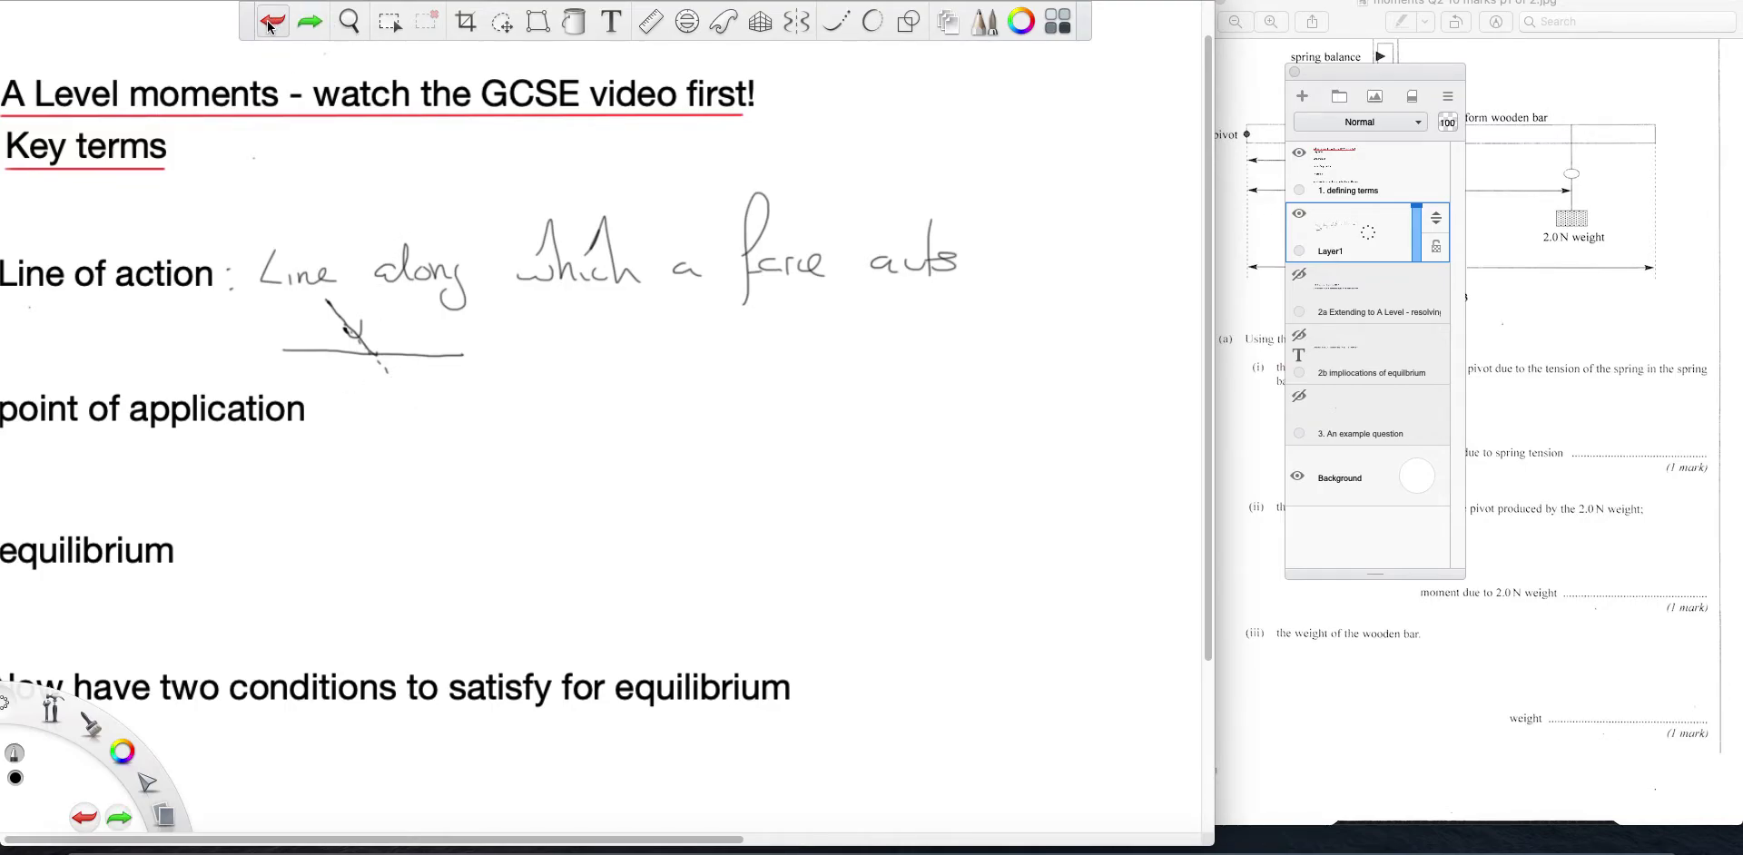
pyautogui.click(273, 22)
pyautogui.moveTo(349, 382); pyautogui.dragTo(345, 420)
pyautogui.moveTo(339, 404)
pyautogui.mouseDown()
pyautogui.moveTo(437, 442)
pyautogui.moveTo(458, 404)
pyautogui.moveTo(469, 420)
pyautogui.moveTo(594, 400)
pyautogui.moveTo(632, 413)
pyautogui.mouseUp()
pyautogui.moveTo(670, 392)
pyautogui.mouseDown()
pyautogui.moveTo(682, 346)
pyautogui.moveTo(703, 409)
pyautogui.moveTo(879, 403)
pyautogui.moveTo(913, 436)
pyautogui.moveTo(952, 381)
pyautogui.moveTo(994, 404)
pyautogui.moveTo(1006, 375)
pyautogui.moveTo(1010, 410)
pyautogui.mouseUp()
# Finish 'the place the force is applied' and sketch a box with arrows into and out of it.
pyautogui.click(773, 402)
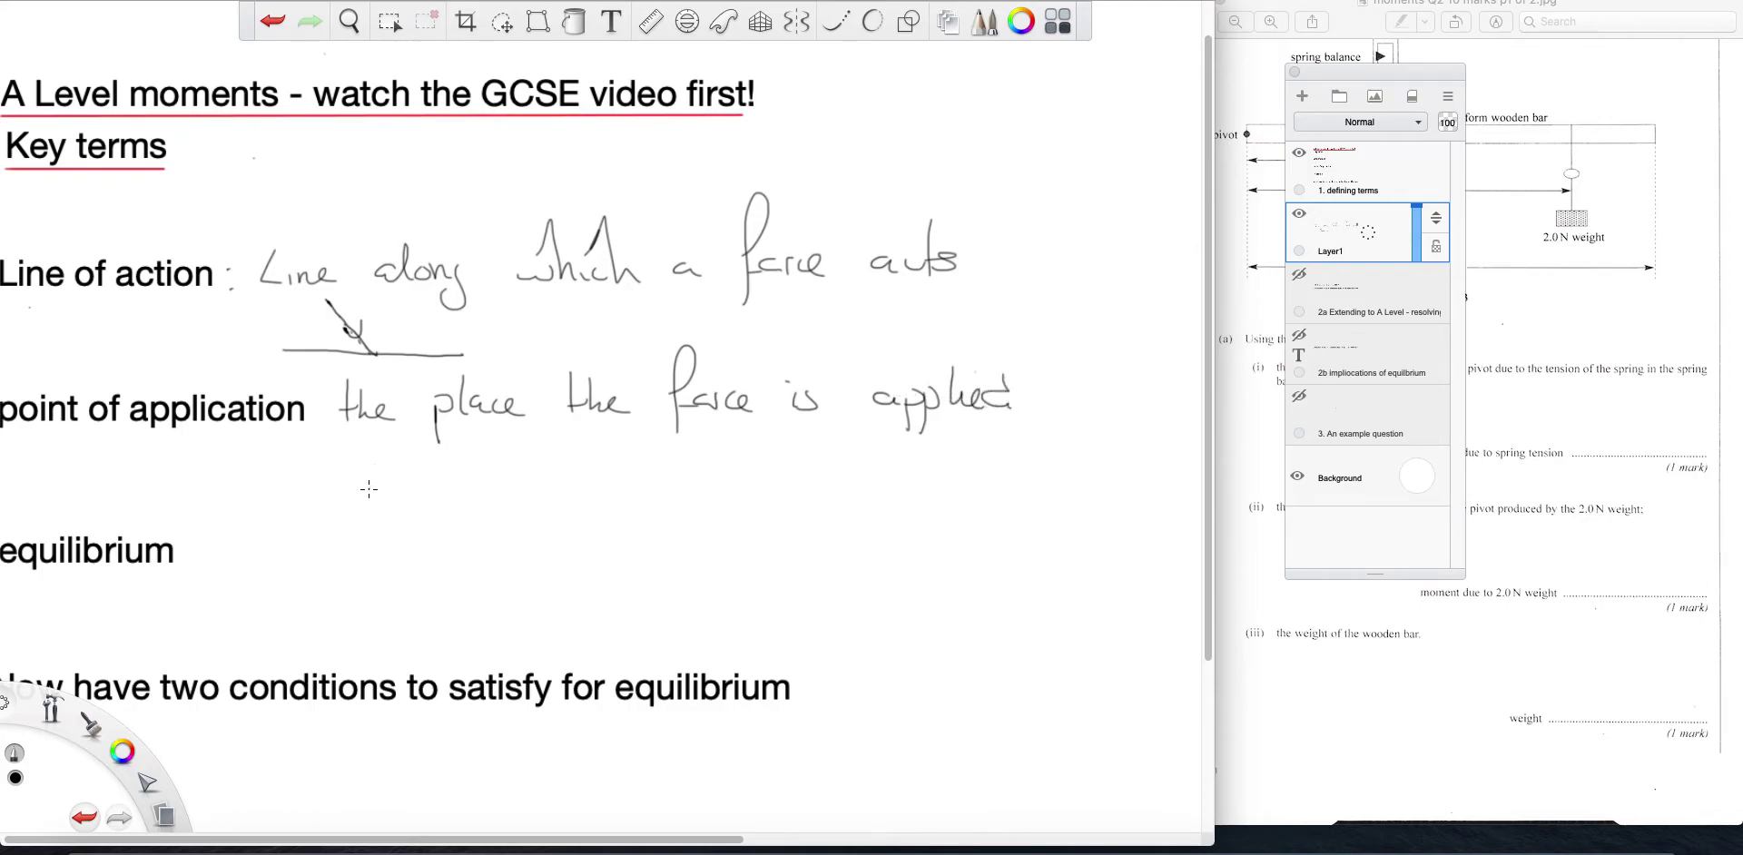
pyautogui.moveTo(366, 485)
pyautogui.mouseDown()
pyautogui.moveTo(464, 485)
pyautogui.moveTo(424, 500)
pyautogui.moveTo(464, 500)
pyautogui.moveTo(483, 471)
pyautogui.moveTo(526, 470)
pyautogui.moveTo(507, 507)
pyautogui.moveTo(533, 489)
pyautogui.moveTo(532, 509)
pyautogui.mouseUp()
pyautogui.moveTo(463, 451); pyautogui.dragTo(470, 468)
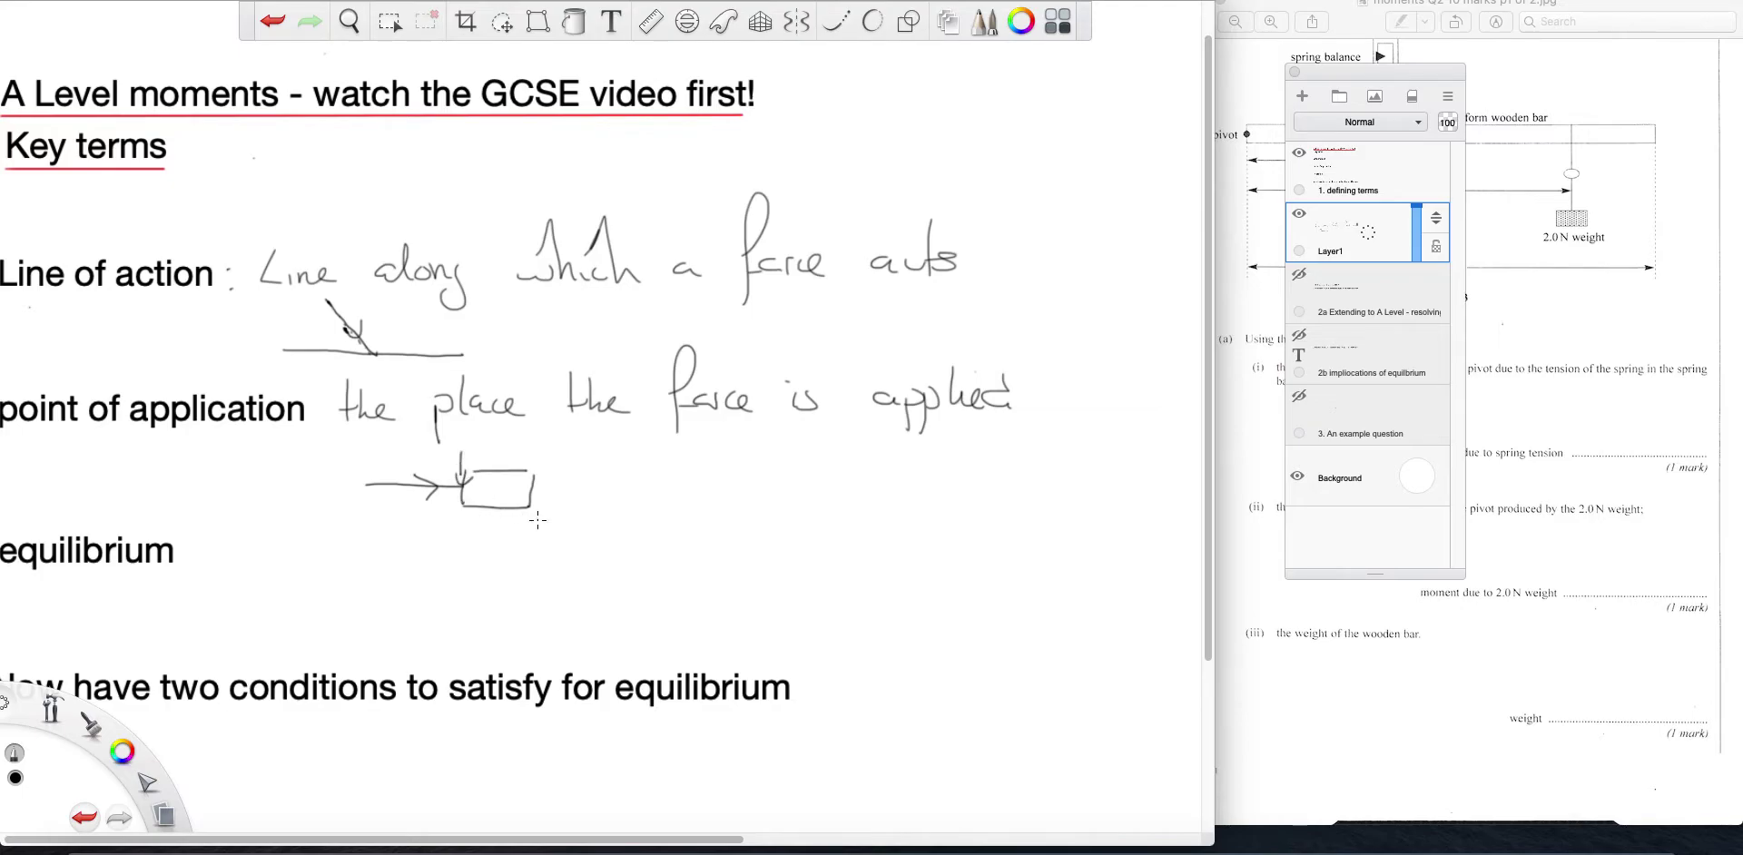
pyautogui.moveTo(537, 491); pyautogui.dragTo(646, 505)
pyautogui.moveTo(534, 488)
pyautogui.mouseDown()
pyautogui.moveTo(569, 463)
pyautogui.moveTo(548, 495)
pyautogui.mouseUp()
pyautogui.moveTo(394, 330); pyautogui.dragTo(375, 353)
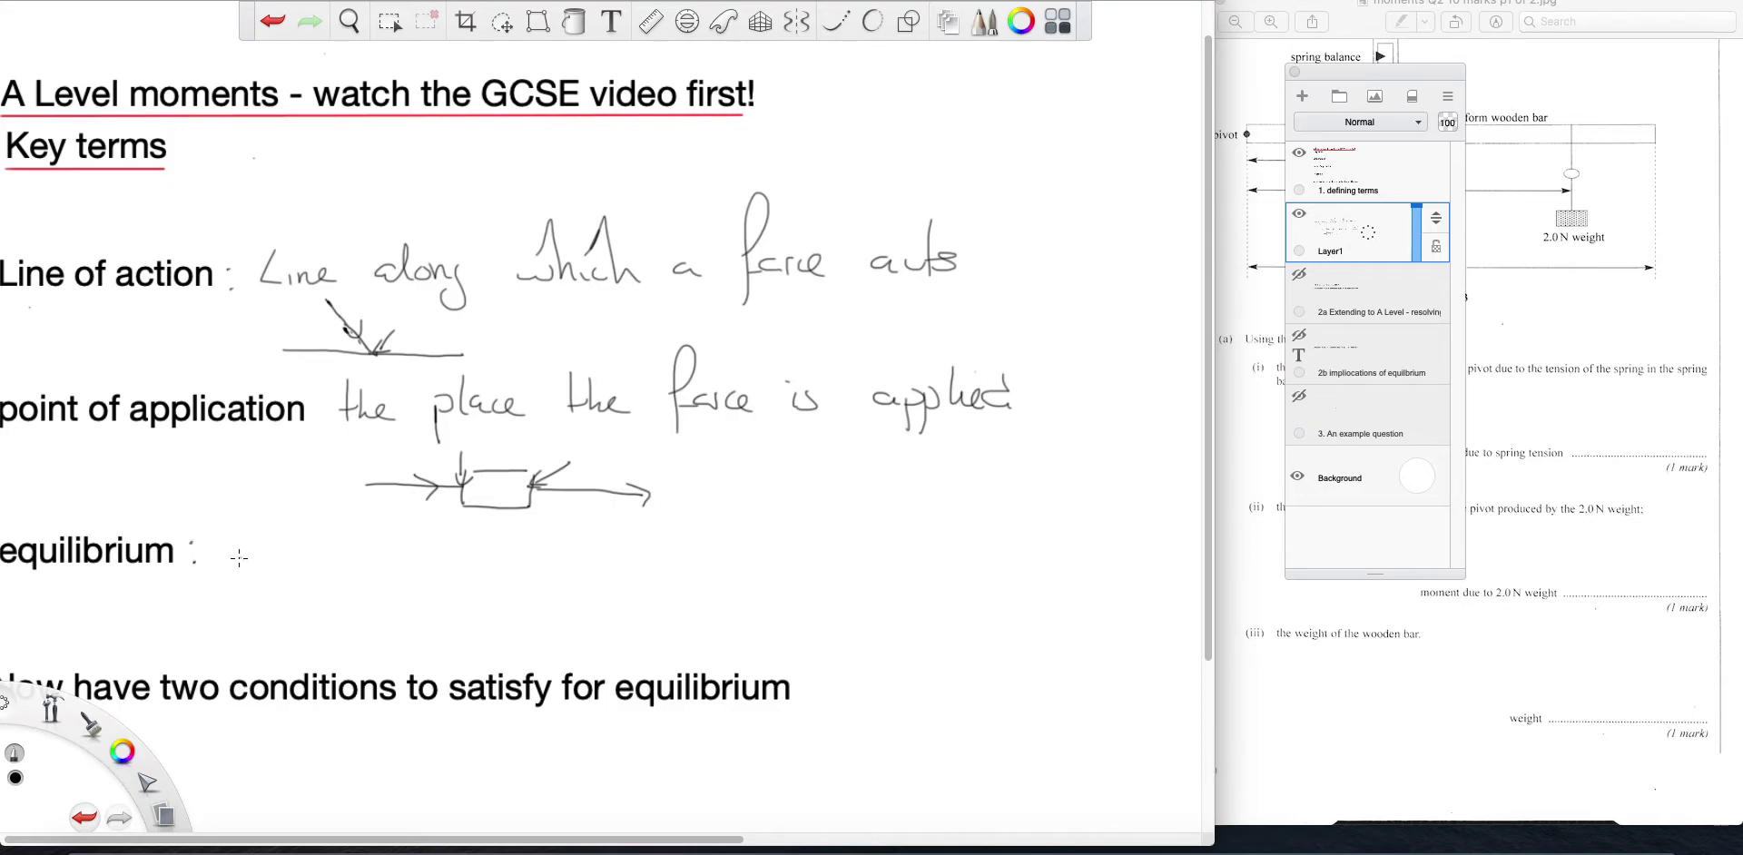
# Handwrite 'If in equilibrium, it is not accelerating' after 'equilibrium :'.
pyautogui.moveTo(227, 537)
pyautogui.mouseDown()
pyautogui.moveTo(259, 535)
pyautogui.moveTo(246, 563)
pyautogui.mouseUp()
pyautogui.moveTo(238, 564); pyautogui.dragTo(257, 563)
pyautogui.moveTo(289, 502)
pyautogui.mouseDown()
pyautogui.moveTo(272, 580)
pyautogui.moveTo(289, 550)
pyautogui.moveTo(359, 563)
pyautogui.moveTo(542, 542)
pyautogui.moveTo(616, 550)
pyautogui.moveTo(645, 576)
pyautogui.moveTo(713, 540)
pyautogui.moveTo(1050, 560)
pyautogui.moveTo(1037, 512)
pyautogui.moveTo(1104, 585)
pyautogui.mouseUp()
pyautogui.click(322, 526)
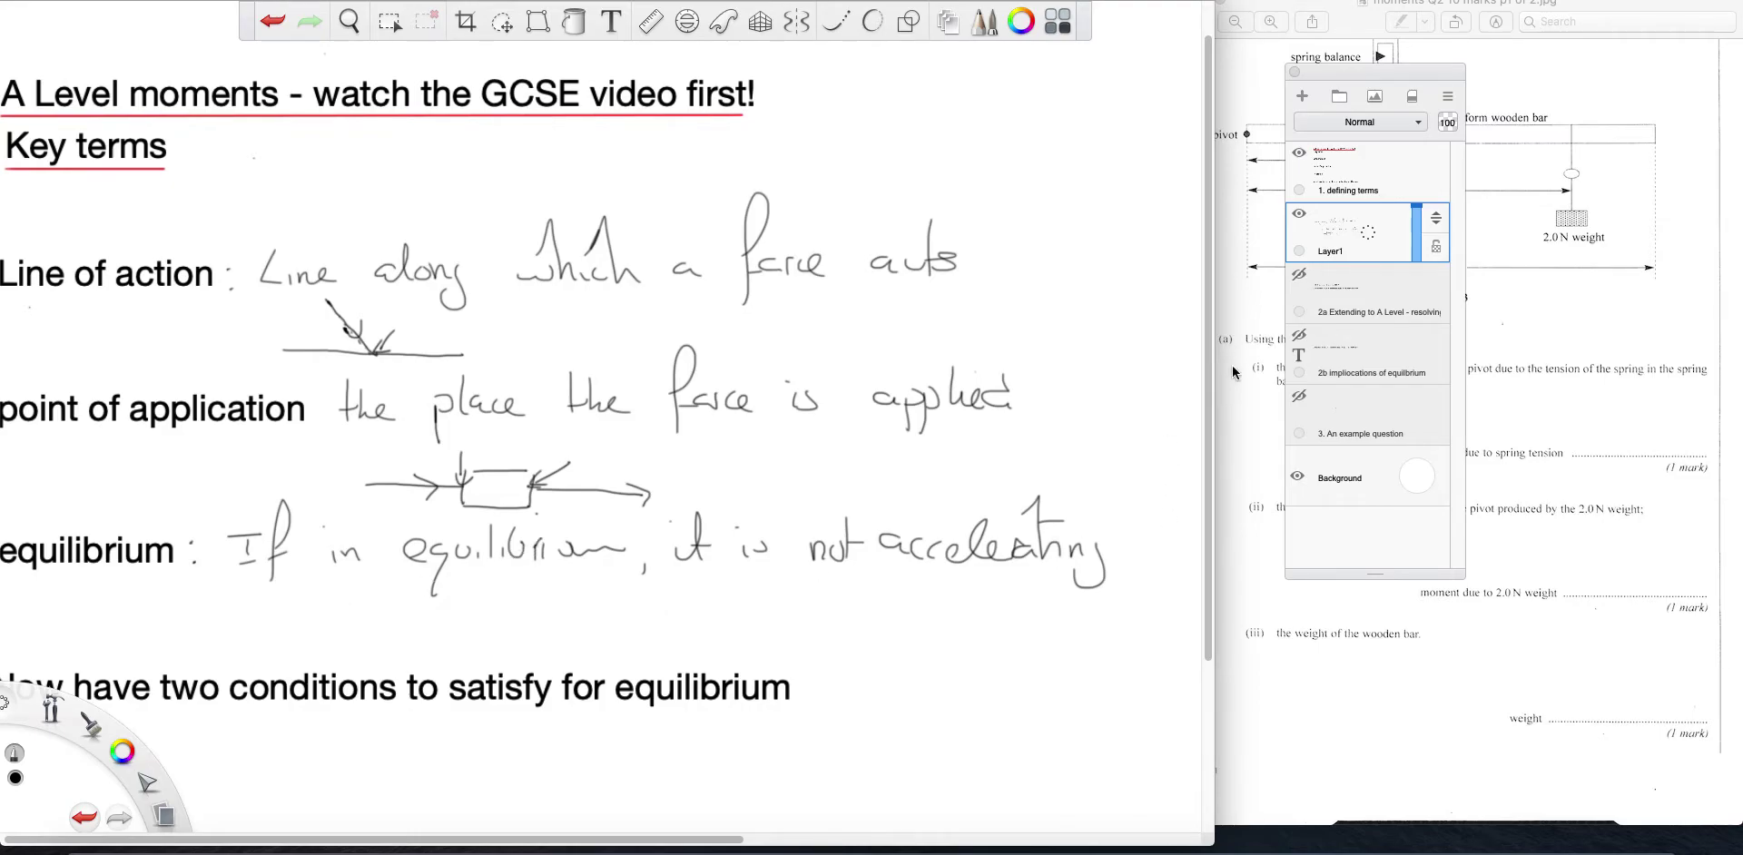
# Write condition 1: 'No resultant force (F = ma)'.
pyautogui.moveTo(1209, 350); pyautogui.dragTo(1168, 564)
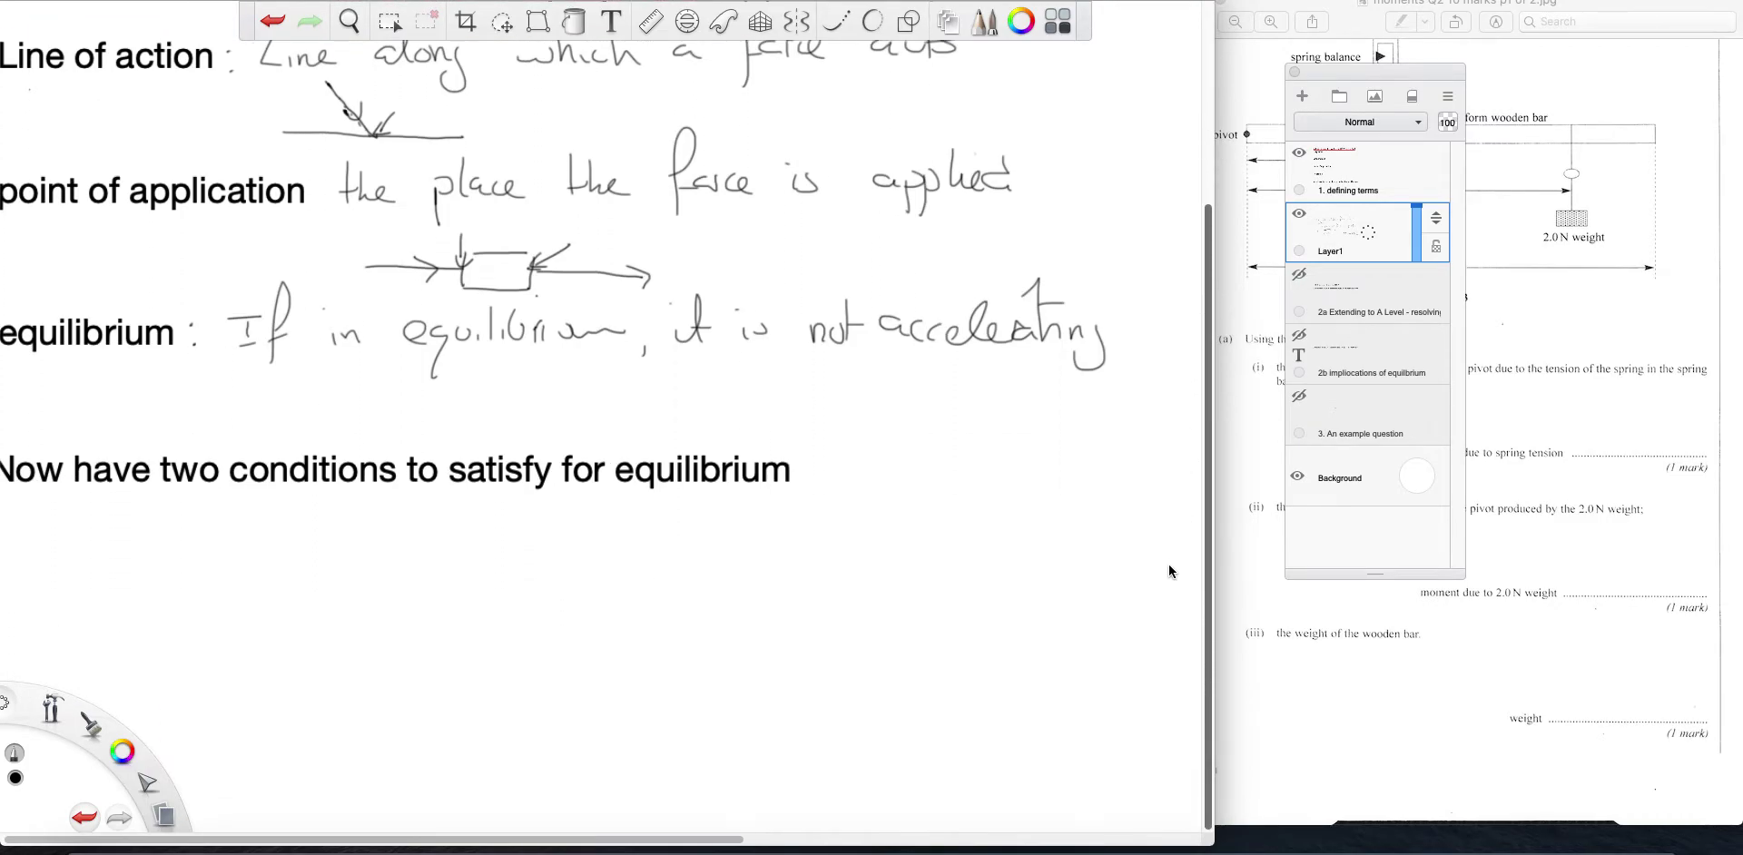
pyautogui.moveTo(53, 506)
pyautogui.mouseDown()
pyautogui.moveTo(35, 528)
pyautogui.moveTo(64, 498)
pyautogui.moveTo(129, 524)
pyautogui.moveTo(136, 503)
pyautogui.moveTo(286, 513)
pyautogui.moveTo(329, 536)
pyautogui.moveTo(367, 490)
pyautogui.moveTo(423, 502)
pyautogui.moveTo(441, 531)
pyautogui.moveTo(519, 525)
pyautogui.mouseUp()
pyautogui.moveTo(746, 506); pyautogui.dragTo(881, 527)
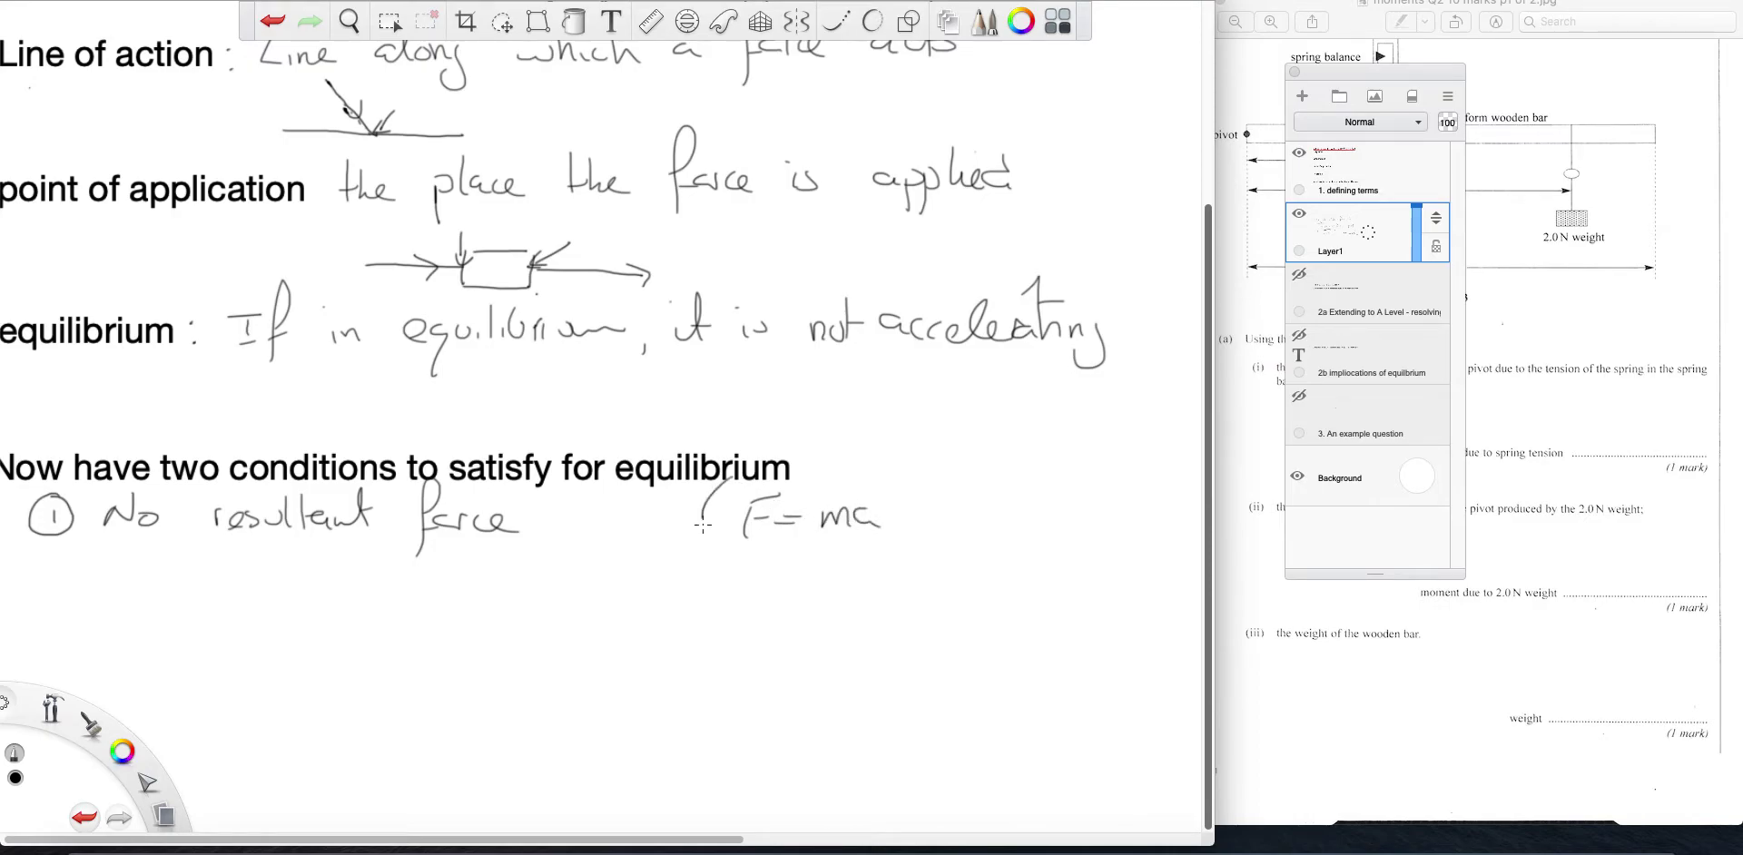
pyautogui.moveTo(703, 525); pyautogui.dragTo(742, 564)
pyautogui.moveTo(898, 484); pyautogui.dragTo(881, 558)
# Write condition 2, 'No overall moment about any point', and add a double arrow after (F = ma).
pyautogui.moveTo(58, 601)
pyautogui.mouseDown()
pyautogui.moveTo(85, 618)
pyautogui.moveTo(56, 585)
pyautogui.mouseUp()
pyautogui.moveTo(125, 626); pyautogui.dragTo(152, 600)
pyautogui.moveTo(172, 608)
pyautogui.mouseDown()
pyautogui.moveTo(542, 622)
pyautogui.moveTo(565, 600)
pyautogui.moveTo(676, 625)
pyautogui.moveTo(870, 617)
pyautogui.moveTo(930, 656)
pyautogui.mouseUp()
pyautogui.moveTo(940, 594)
pyautogui.mouseDown()
pyautogui.moveTo(1015, 621)
pyautogui.moveTo(1035, 573)
pyautogui.moveTo(1055, 595)
pyautogui.mouseUp()
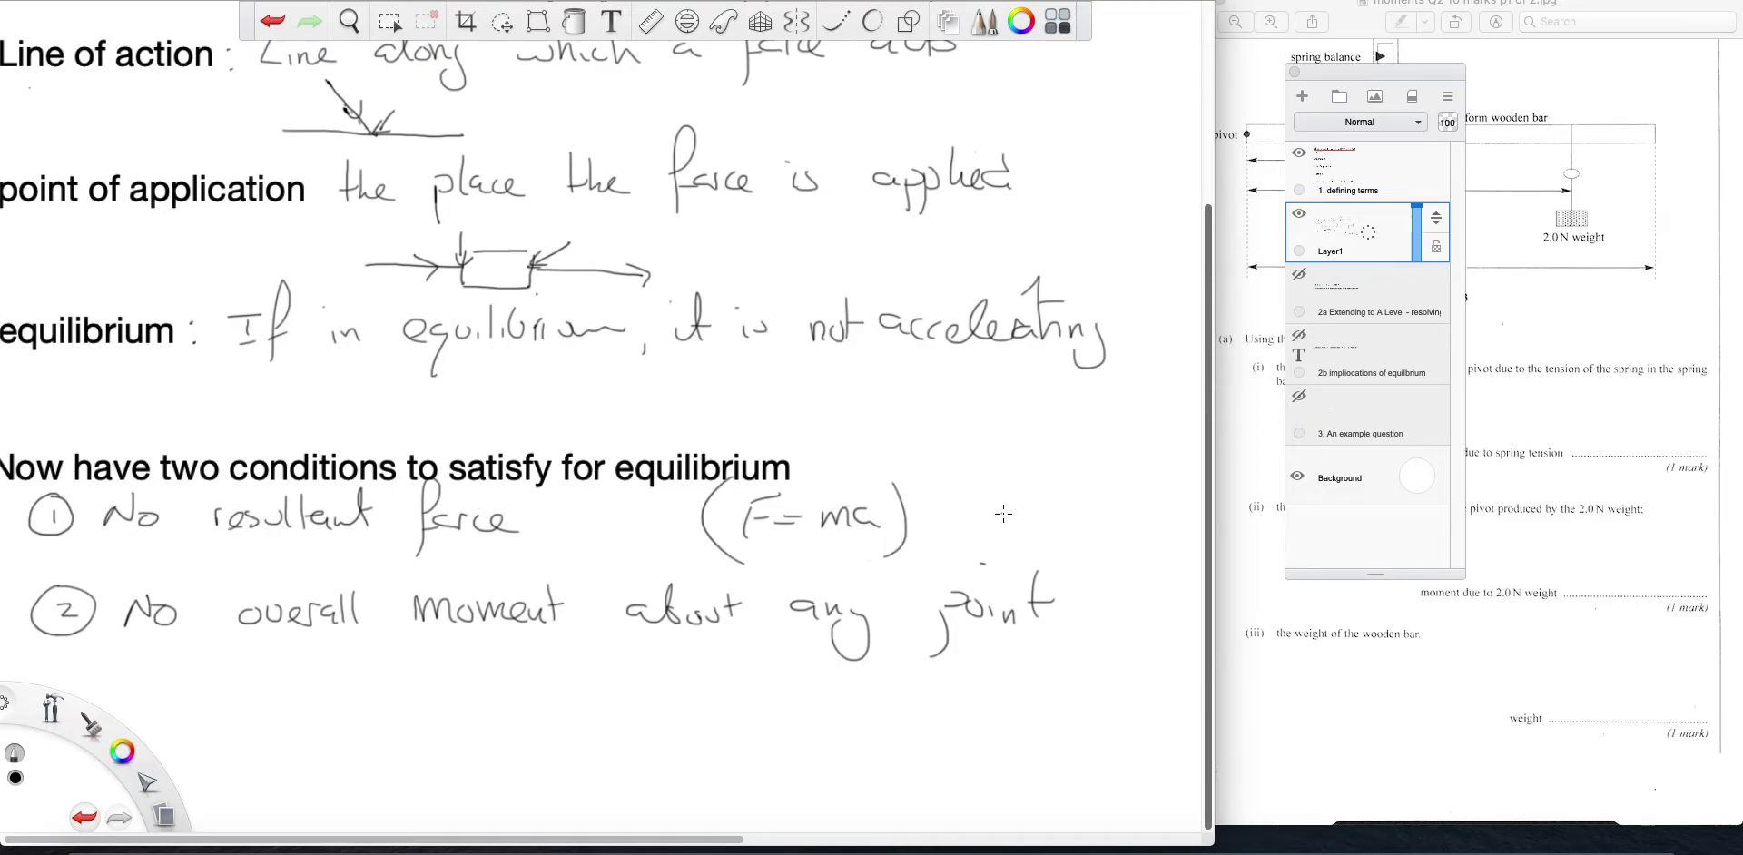
pyautogui.moveTo(970, 515)
pyautogui.mouseDown()
pyautogui.moveTo(1017, 513)
pyautogui.moveTo(981, 535)
pyautogui.mouseUp()
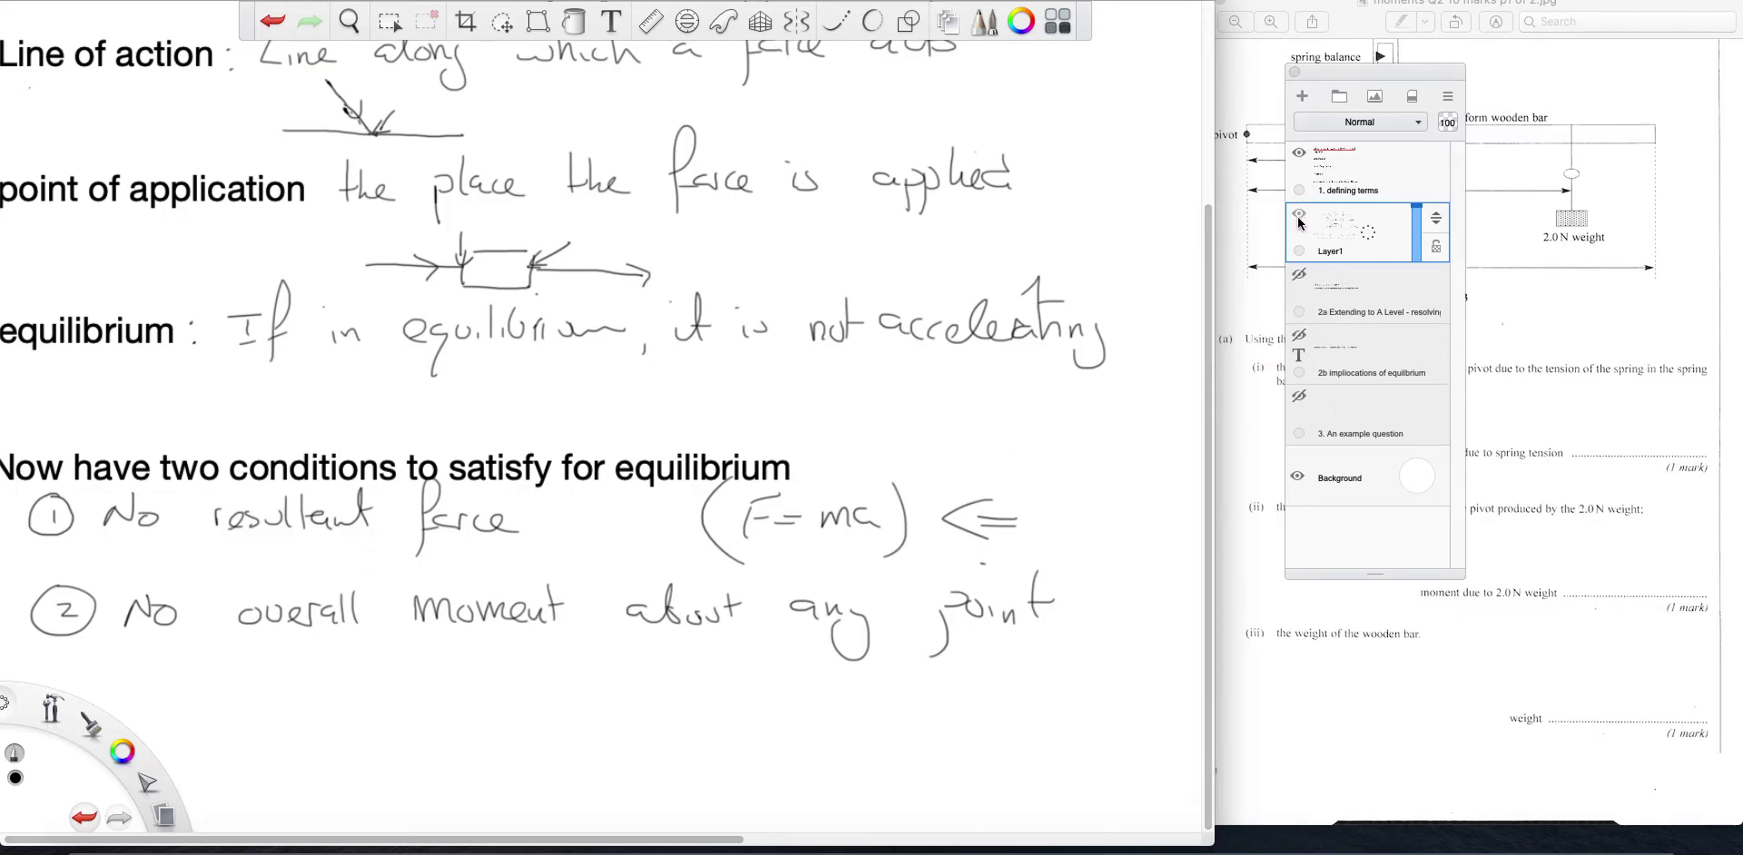
# With the ruler at about 51°, draw the force line and its dashed line of action.
pyautogui.moveTo(405, 379)
pyautogui.mouseDown()
pyautogui.moveTo(305, 319)
pyautogui.moveTo(283, 195)
pyautogui.moveTo(754, 167)
pyautogui.mouseUp()
pyautogui.moveTo(286, 235)
pyautogui.mouseDown()
pyautogui.moveTo(646, 125)
pyautogui.moveTo(881, 81)
pyautogui.moveTo(903, 99)
pyautogui.mouseUp()
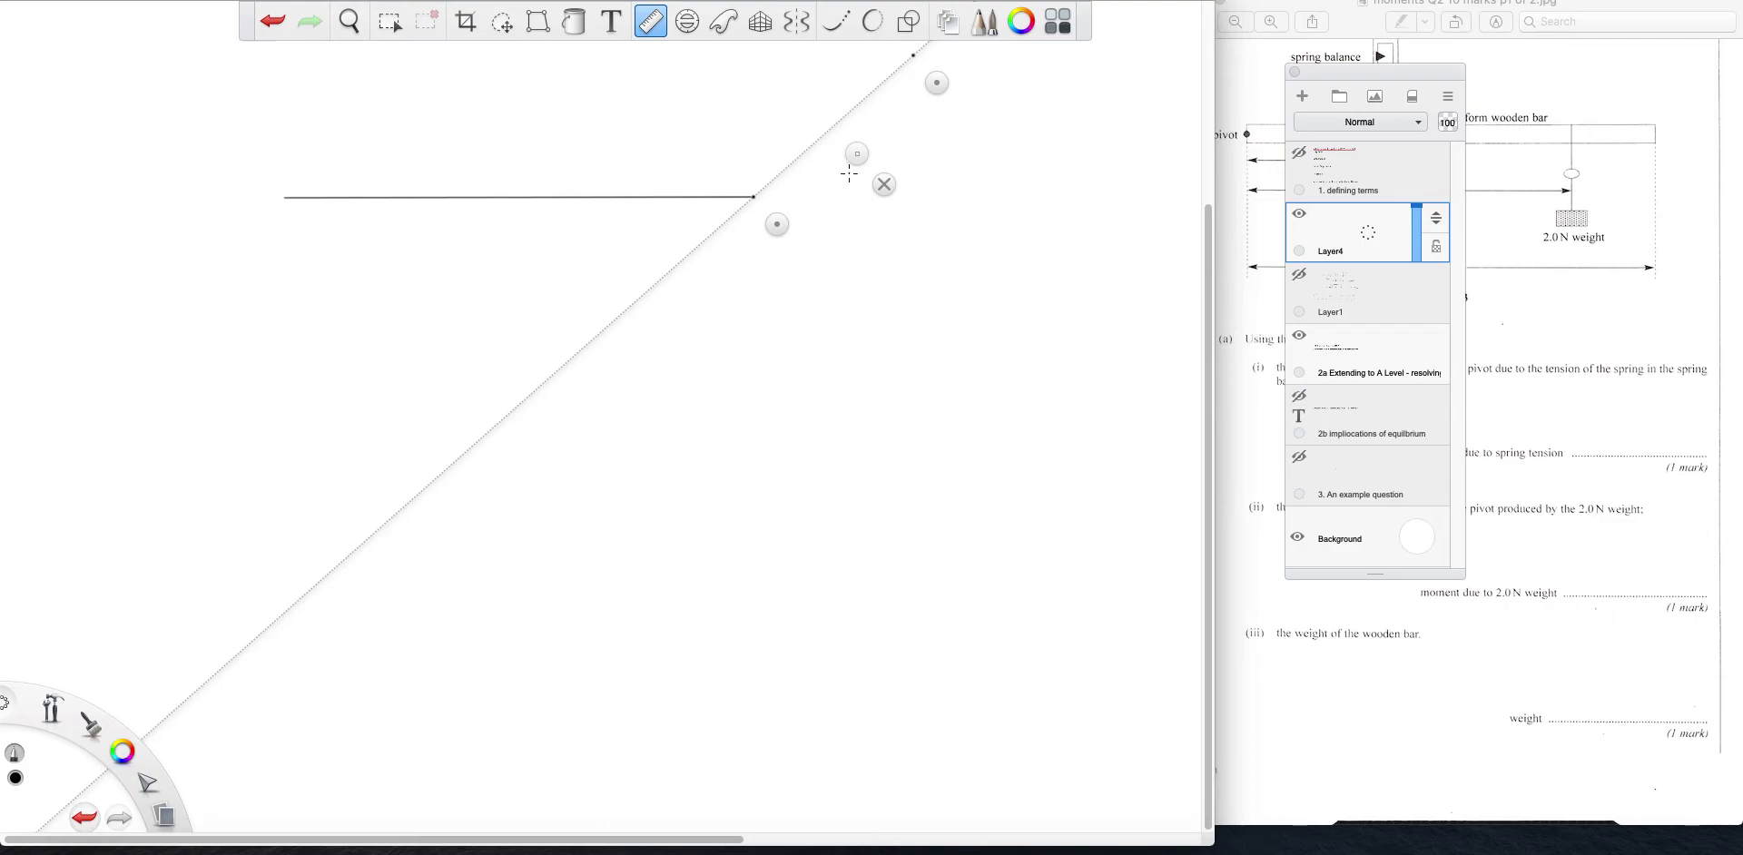
pyautogui.moveTo(858, 158); pyautogui.dragTo(815, 157)
pyautogui.moveTo(711, 197); pyautogui.dragTo(872, 54)
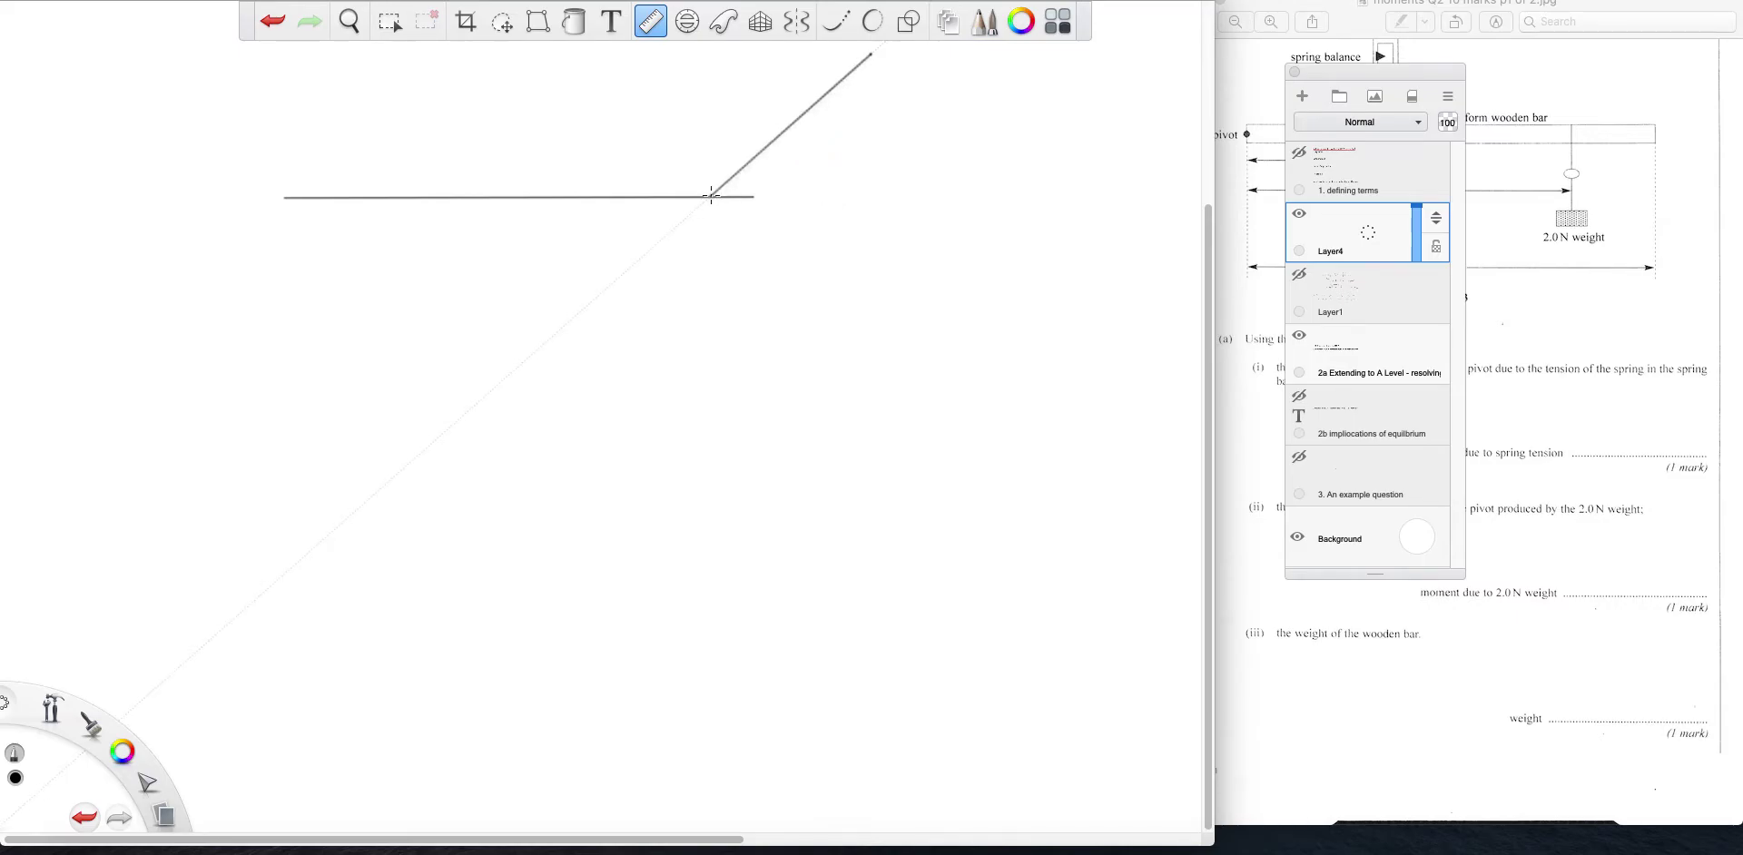
pyautogui.moveTo(692, 214)
pyautogui.mouseDown()
pyautogui.moveTo(450, 424)
pyautogui.moveTo(392, 498)
pyautogui.mouseUp()
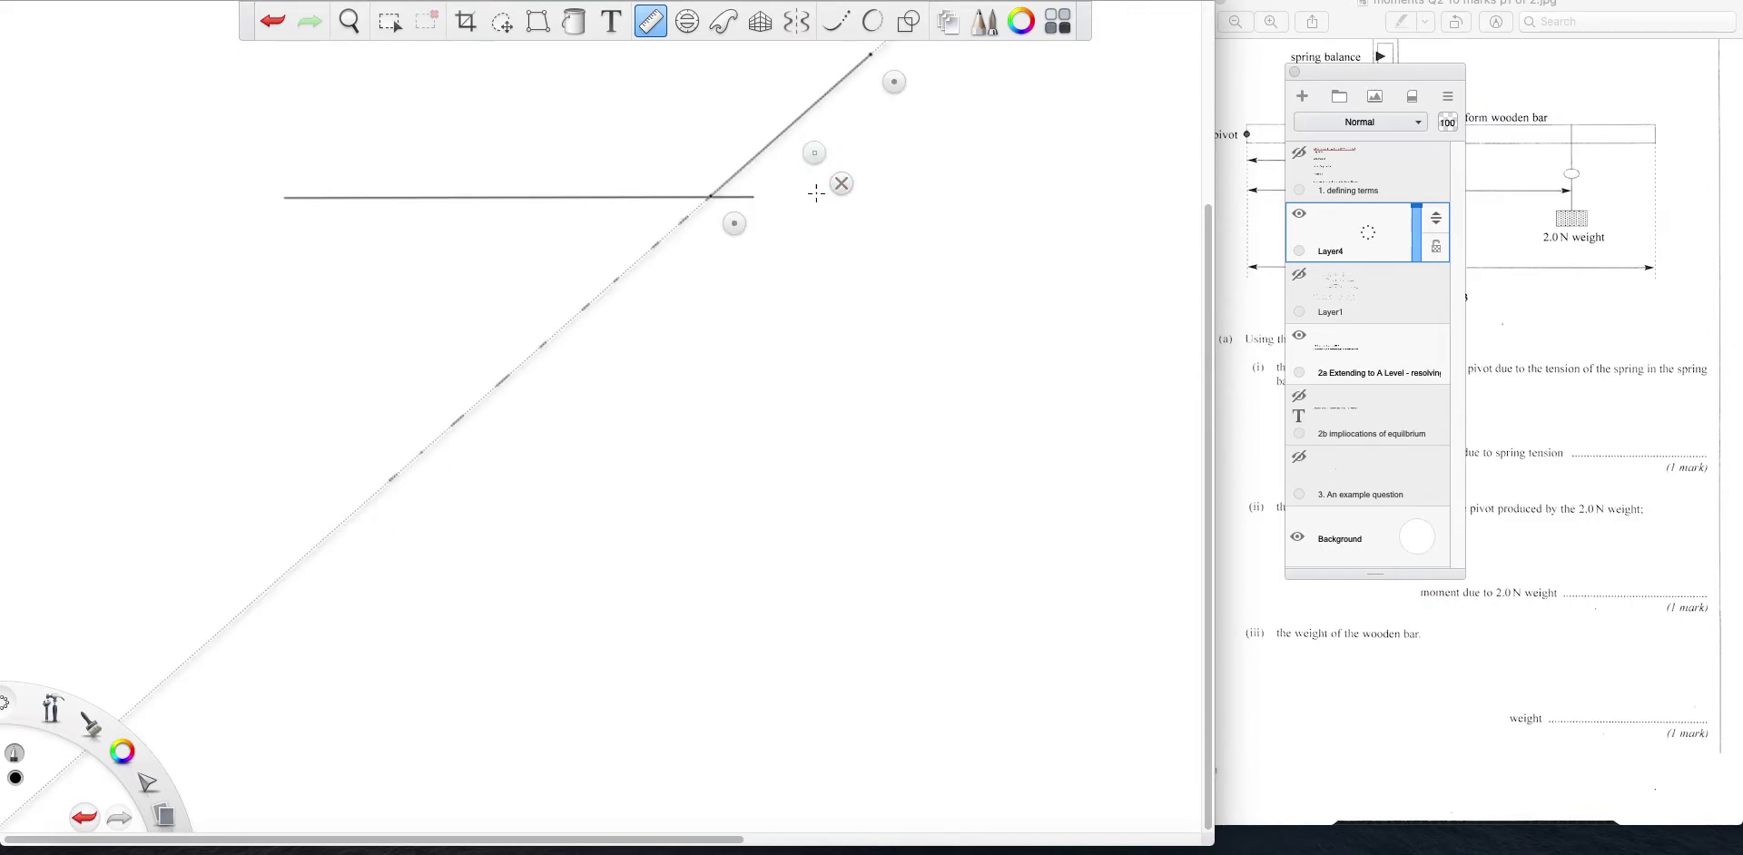
pyautogui.click(841, 183)
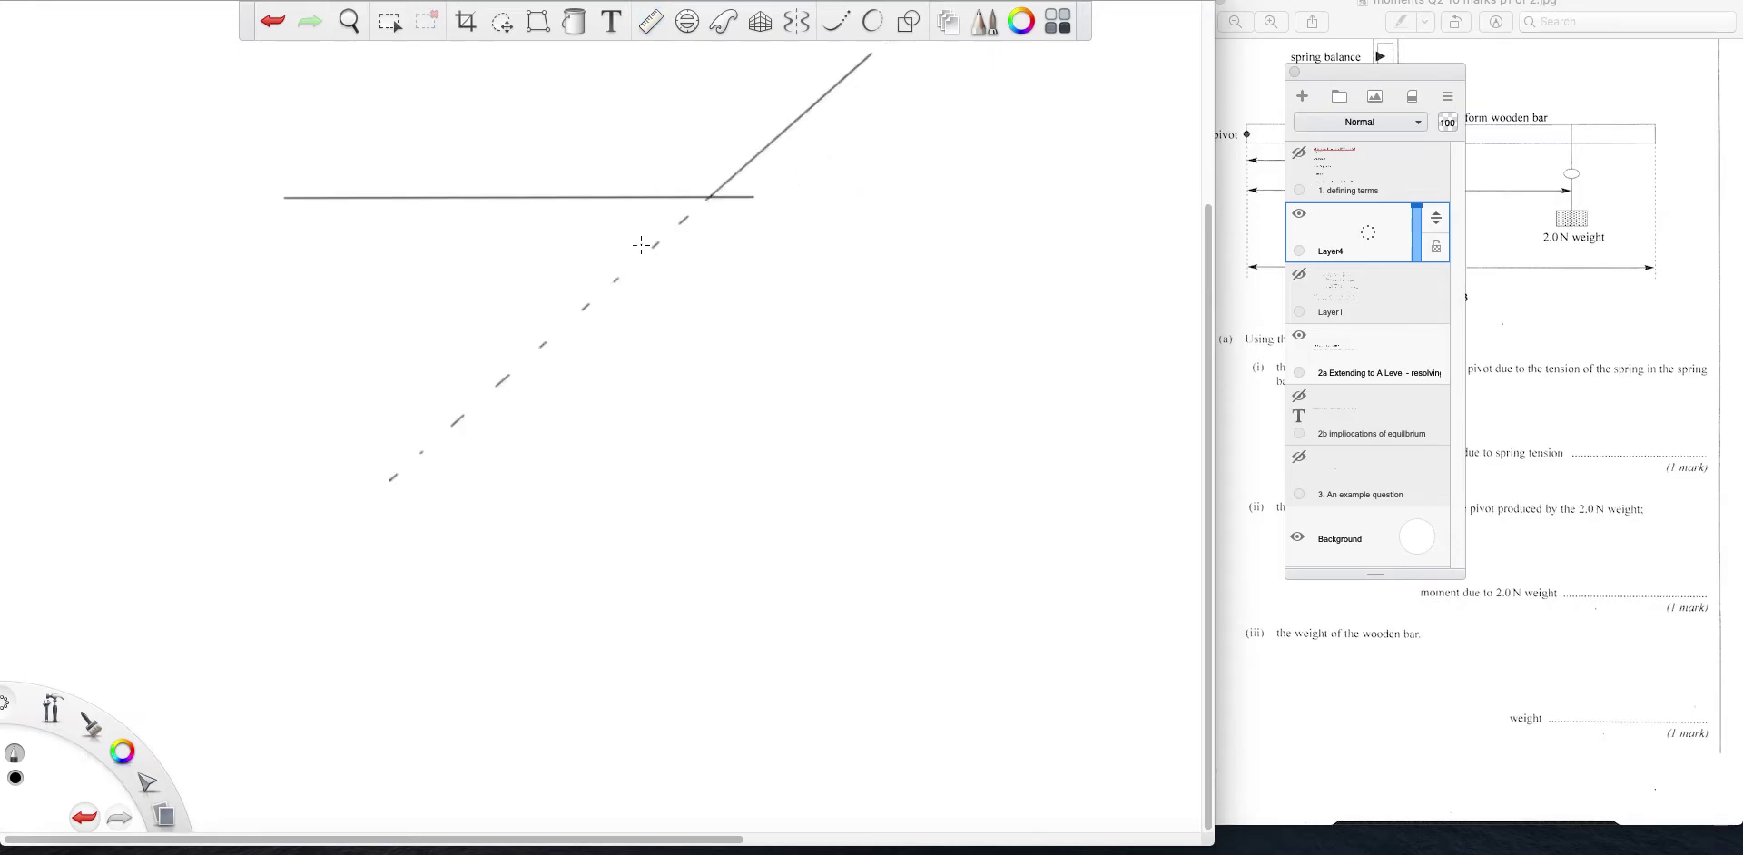
pyautogui.moveTo(337, 221)
pyautogui.mouseDown()
pyautogui.moveTo(355, 195)
pyautogui.moveTo(377, 215)
pyautogui.mouseUp()
# Draw a blue perpendicular from the pivot along the ruler at -46° and label it x.
pyautogui.click(650, 21)
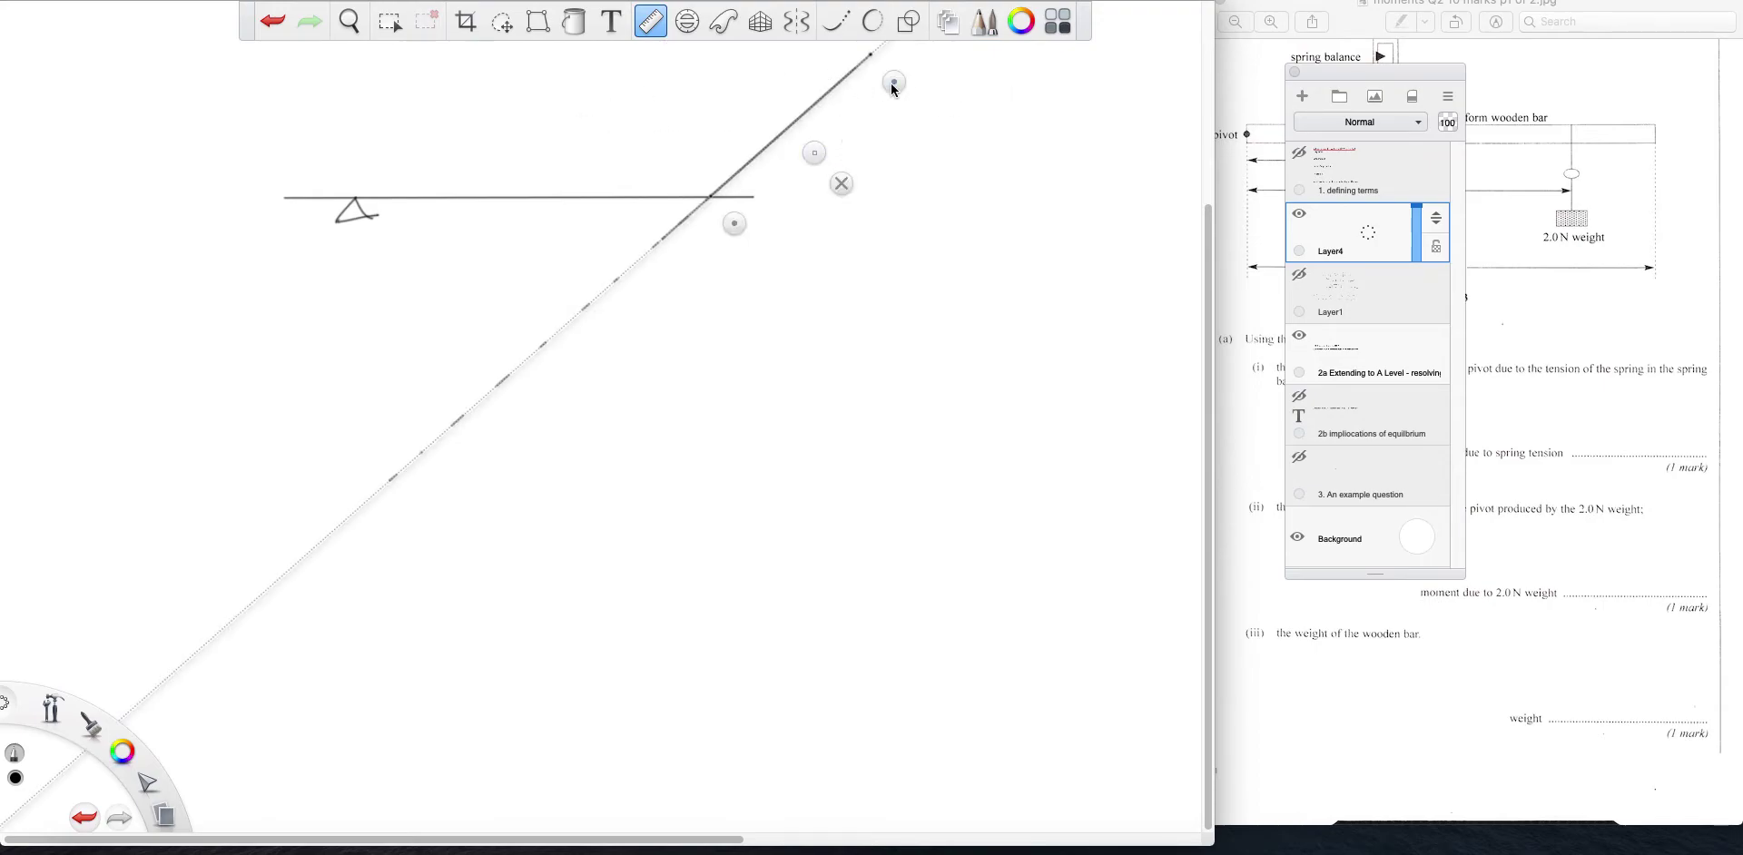
pyautogui.moveTo(891, 84)
pyautogui.mouseDown()
pyautogui.moveTo(572, 73)
pyautogui.moveTo(463, 214)
pyautogui.moveTo(383, 233)
pyautogui.mouseUp()
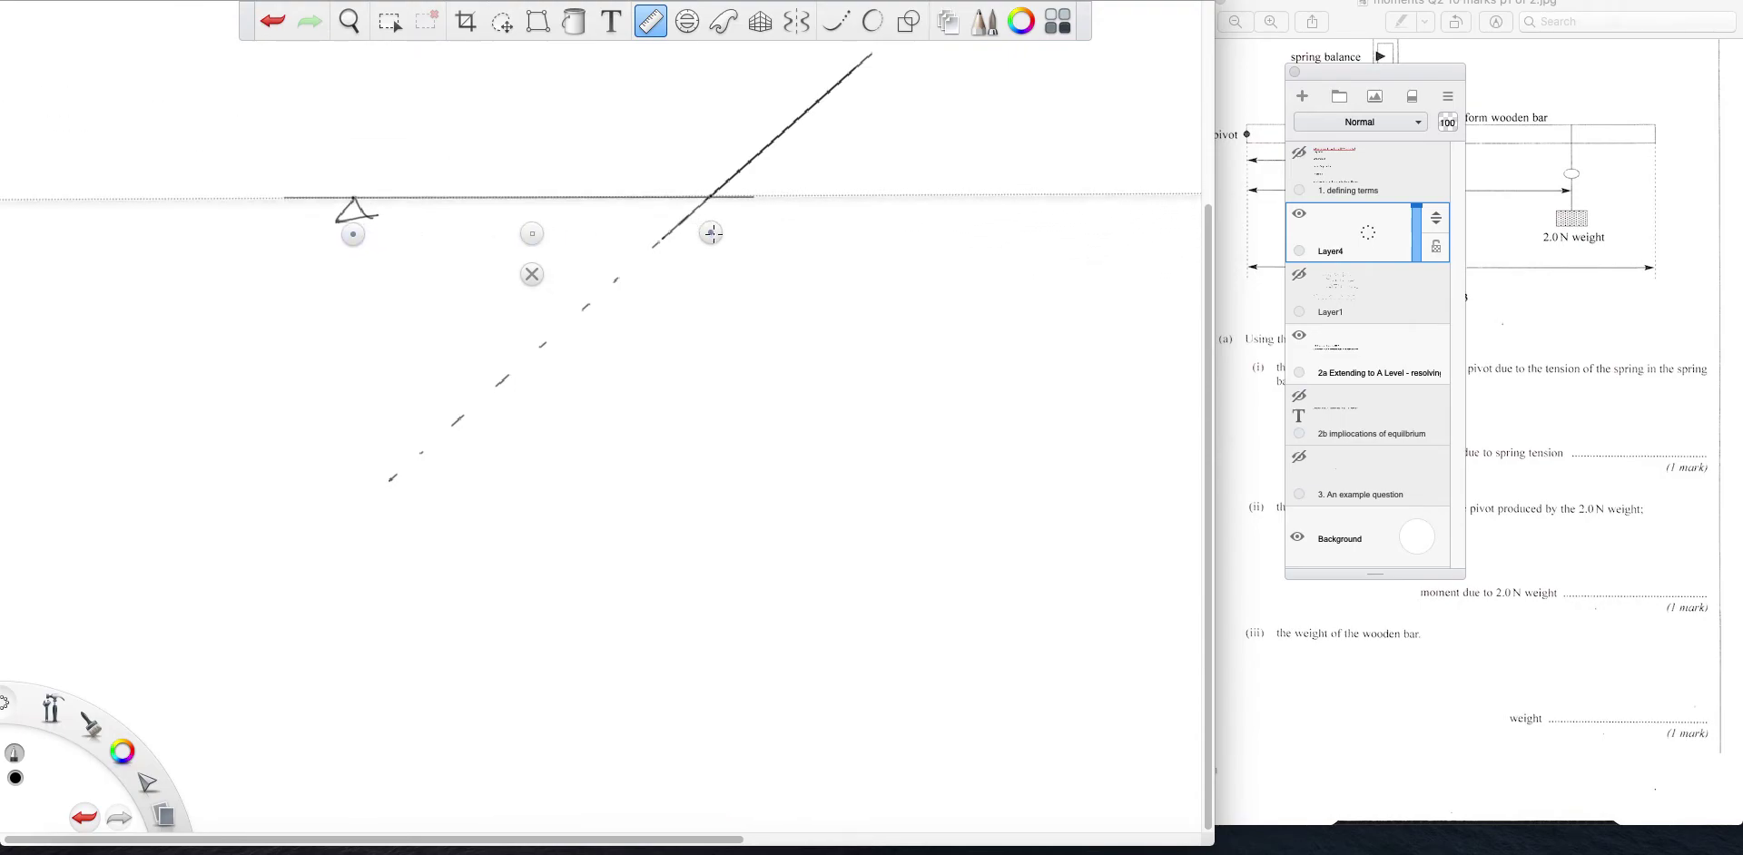
pyautogui.moveTo(711, 233); pyautogui.dragTo(533, 452)
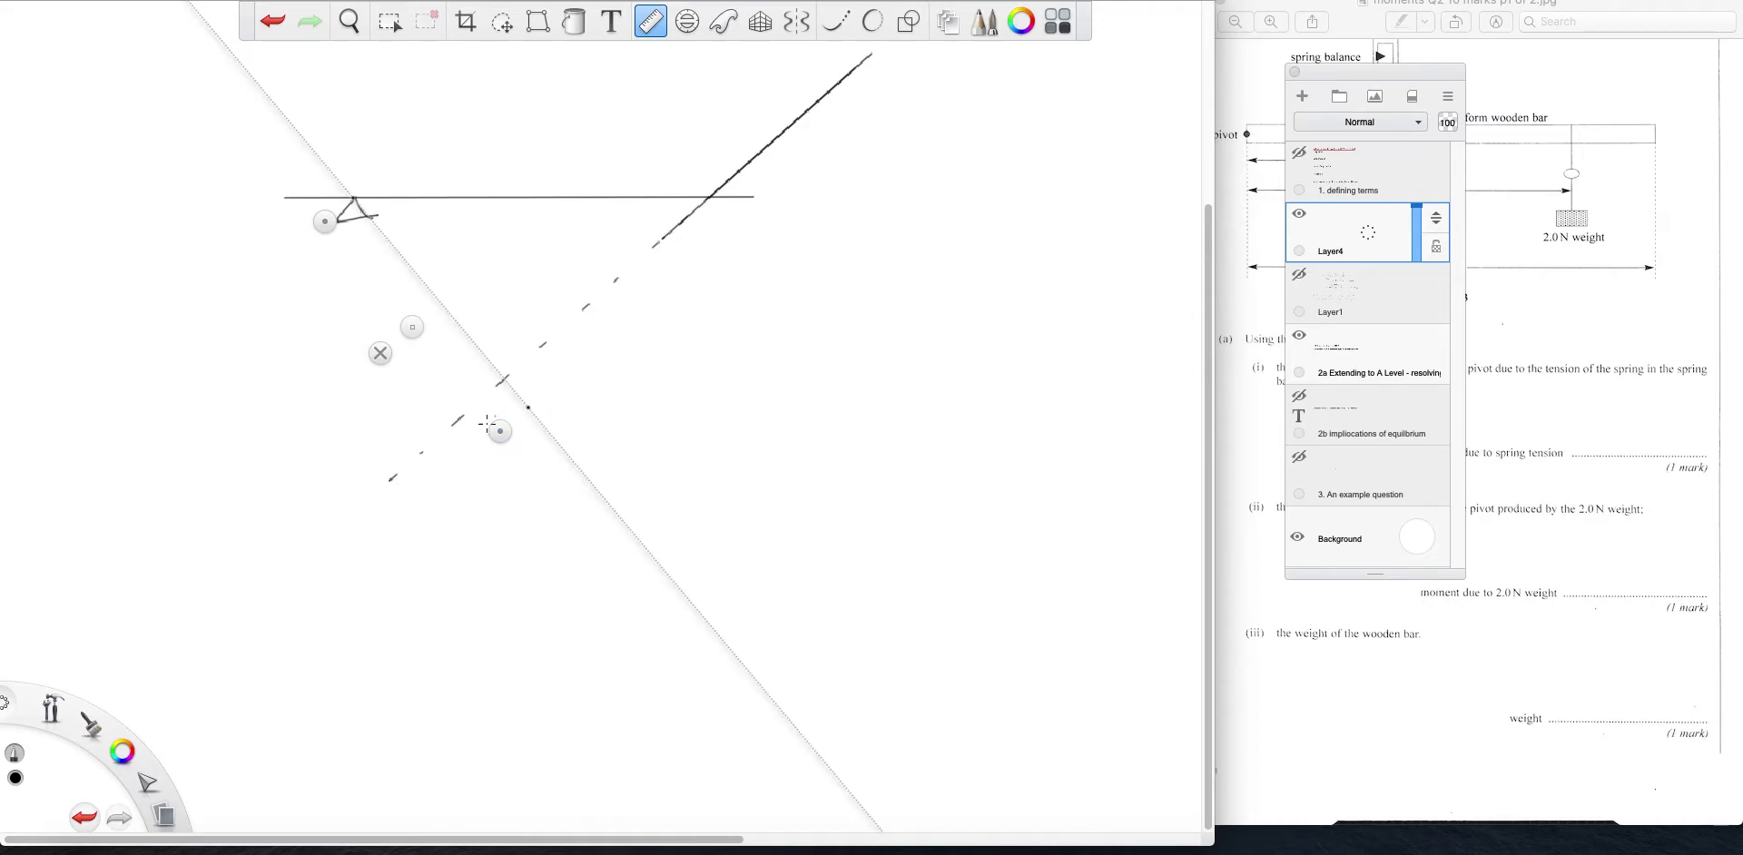
pyautogui.click(116, 752)
pyautogui.moveTo(123, 757)
pyautogui.mouseDown()
pyautogui.moveTo(111, 795)
pyautogui.moveTo(92, 793)
pyautogui.mouseUp()
pyautogui.moveTo(352, 198); pyautogui.dragTo(504, 380)
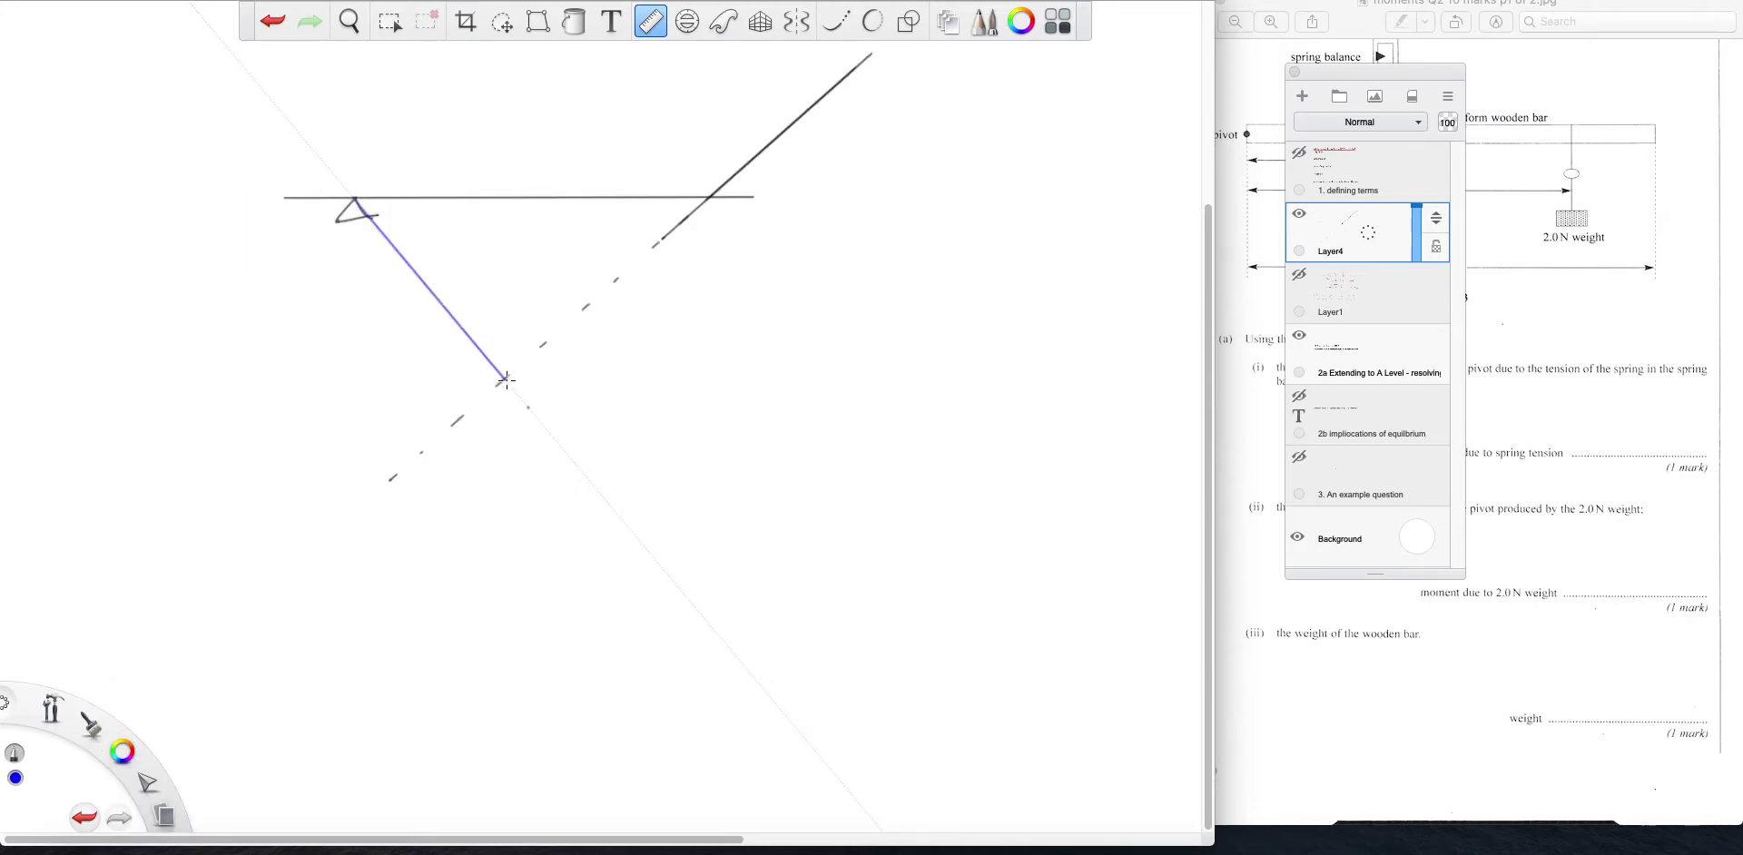
pyautogui.click(380, 353)
pyautogui.moveTo(385, 303)
pyautogui.mouseDown()
pyautogui.moveTo(397, 327)
pyautogui.moveTo(425, 314)
pyautogui.mouseUp()
pyautogui.click(122, 752)
pyautogui.click(128, 711)
# Label distance d with arrowheads, force F, the angle arc, and a right-angle mark.
pyautogui.moveTo(570, 180)
pyautogui.mouseDown()
pyautogui.moveTo(565, 164)
pyautogui.moveTo(581, 187)
pyautogui.moveTo(701, 182)
pyautogui.moveTo(699, 198)
pyautogui.mouseUp()
pyautogui.moveTo(383, 191)
pyautogui.mouseDown()
pyautogui.moveTo(356, 191)
pyautogui.moveTo(372, 196)
pyautogui.mouseUp()
pyautogui.moveTo(796, 114)
pyautogui.mouseDown()
pyautogui.moveTo(788, 128)
pyautogui.moveTo(873, 115)
pyautogui.mouseUp()
pyautogui.moveTo(847, 125); pyautogui.dragTo(845, 150)
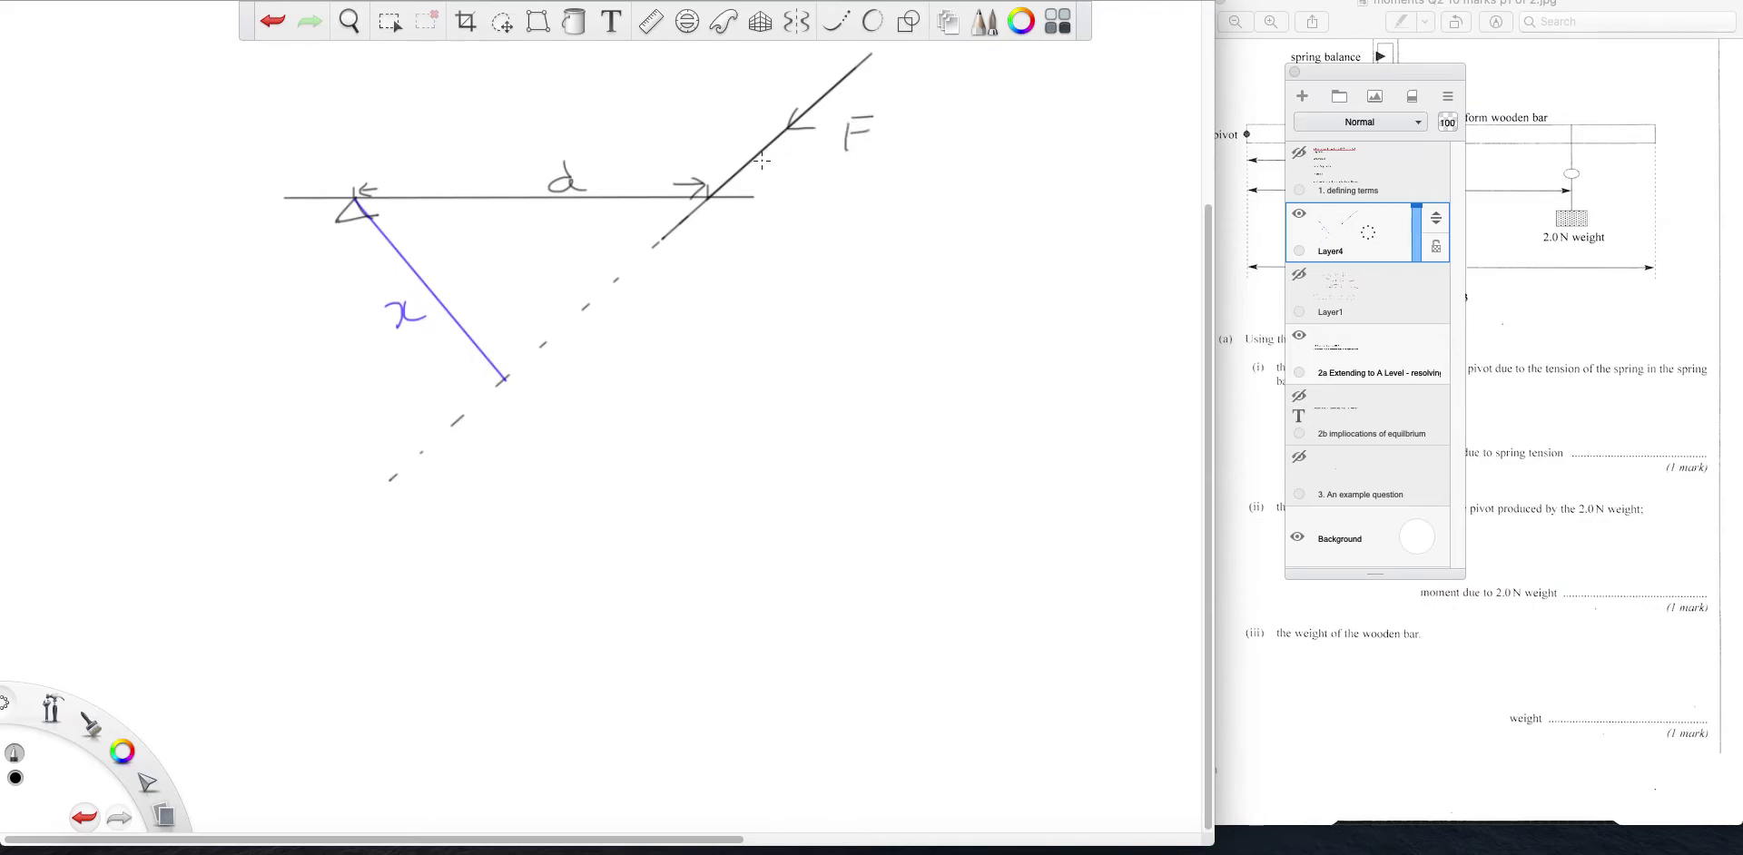
pyautogui.moveTo(745, 162)
pyautogui.mouseDown()
pyautogui.moveTo(751, 197)
pyautogui.moveTo(797, 173)
pyautogui.mouseUp()
pyautogui.moveTo(497, 365); pyautogui.dragTo(527, 363)
# Redraw the θ arc below the bar and write sinθ = x/d beside the diagram.
pyautogui.hotkey('ctrl', 'z')
pyautogui.moveTo(650, 194)
pyautogui.mouseDown()
pyautogui.moveTo(655, 243)
pyautogui.moveTo(608, 229)
pyautogui.moveTo(599, 245)
pyautogui.mouseUp()
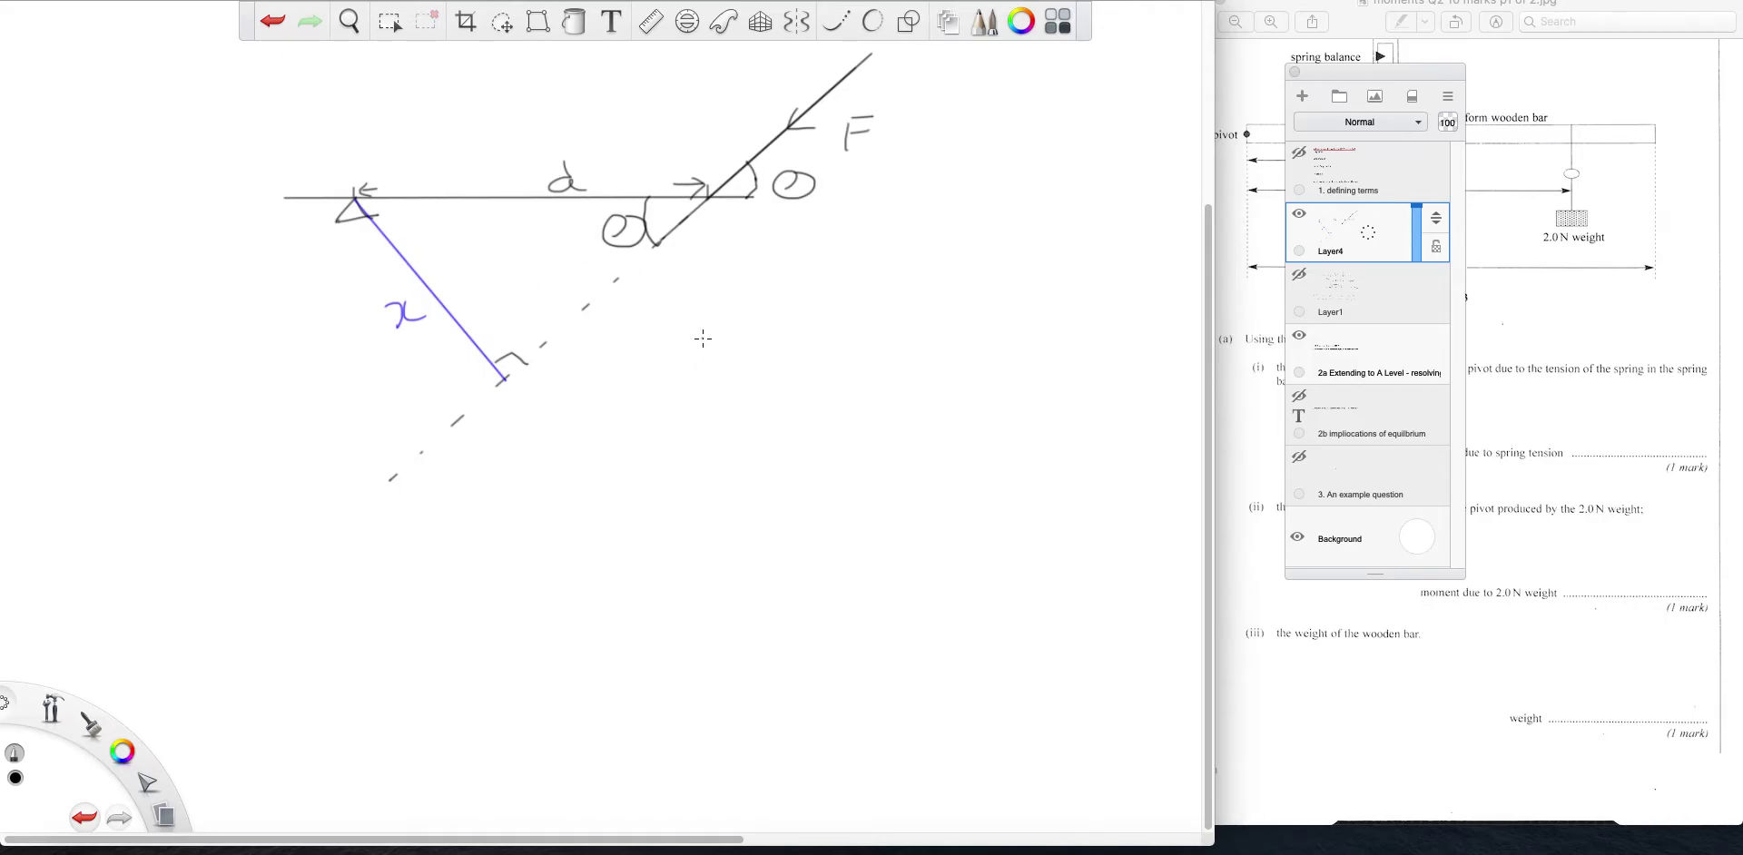
pyautogui.moveTo(715, 326)
pyautogui.mouseDown()
pyautogui.moveTo(688, 355)
pyautogui.moveTo(797, 353)
pyautogui.moveTo(790, 300)
pyautogui.moveTo(851, 359)
pyautogui.moveTo(944, 317)
pyautogui.moveTo(937, 368)
pyautogui.moveTo(967, 372)
pyautogui.mouseUp()
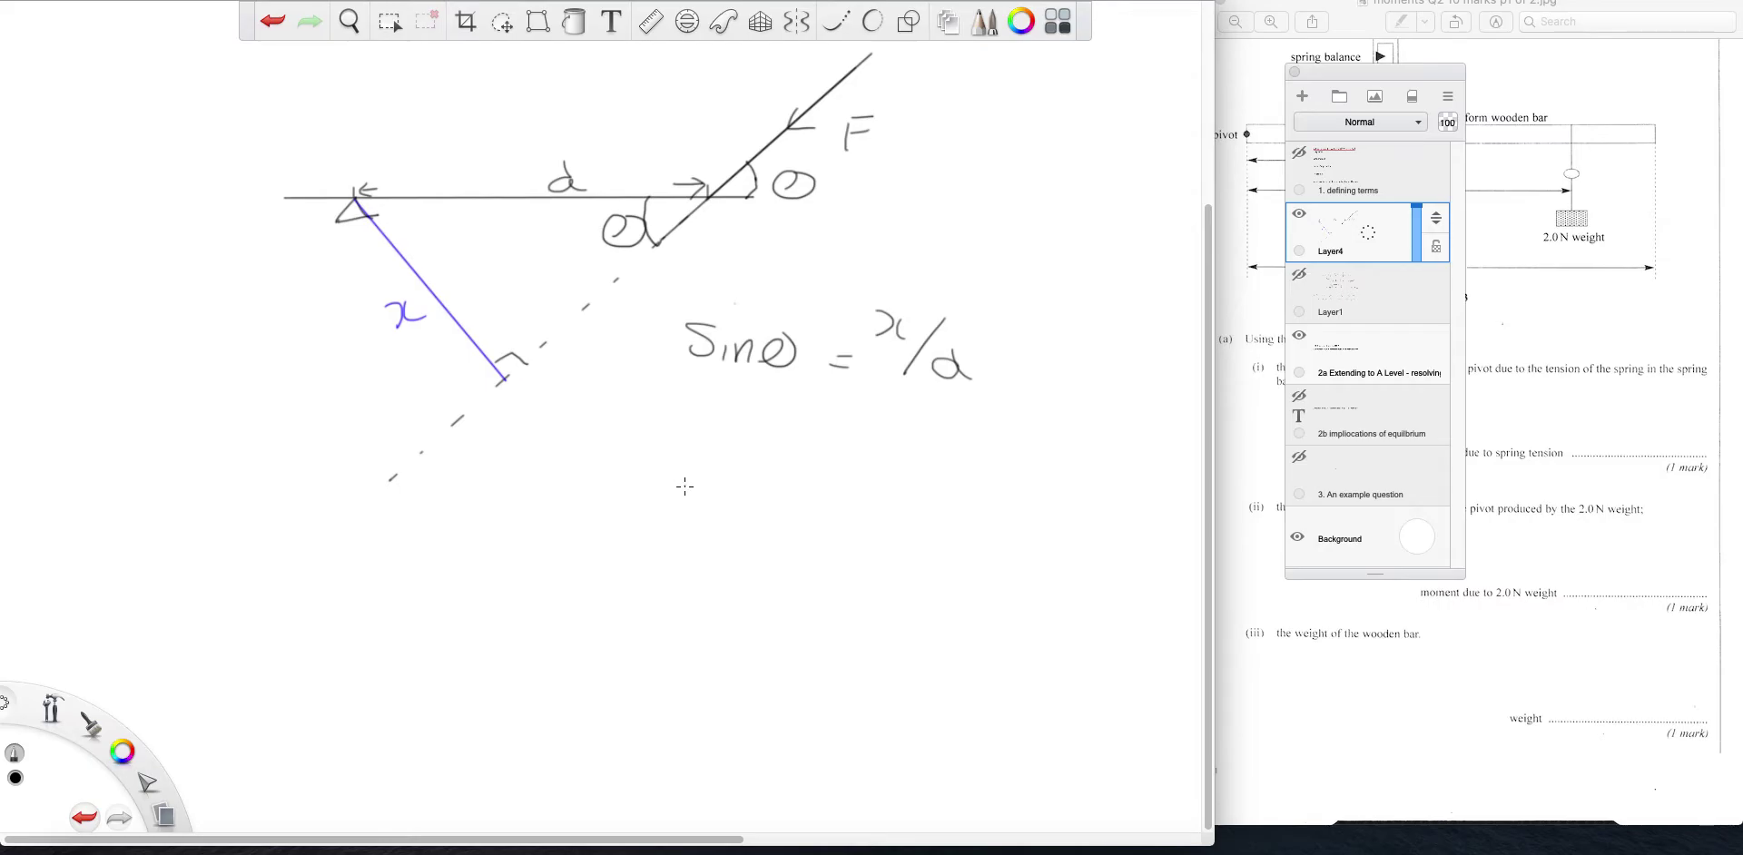
pyautogui.moveTo(670, 467); pyautogui.dragTo(670, 491)
# Write x = dsinθ, label the pivot O, and write 'moment of F about O:'.
pyautogui.moveTo(703, 467)
pyautogui.mouseDown()
pyautogui.moveTo(700, 490)
pyautogui.moveTo(755, 490)
pyautogui.moveTo(809, 454)
pyautogui.moveTo(828, 497)
pyautogui.moveTo(933, 497)
pyautogui.mouseUp()
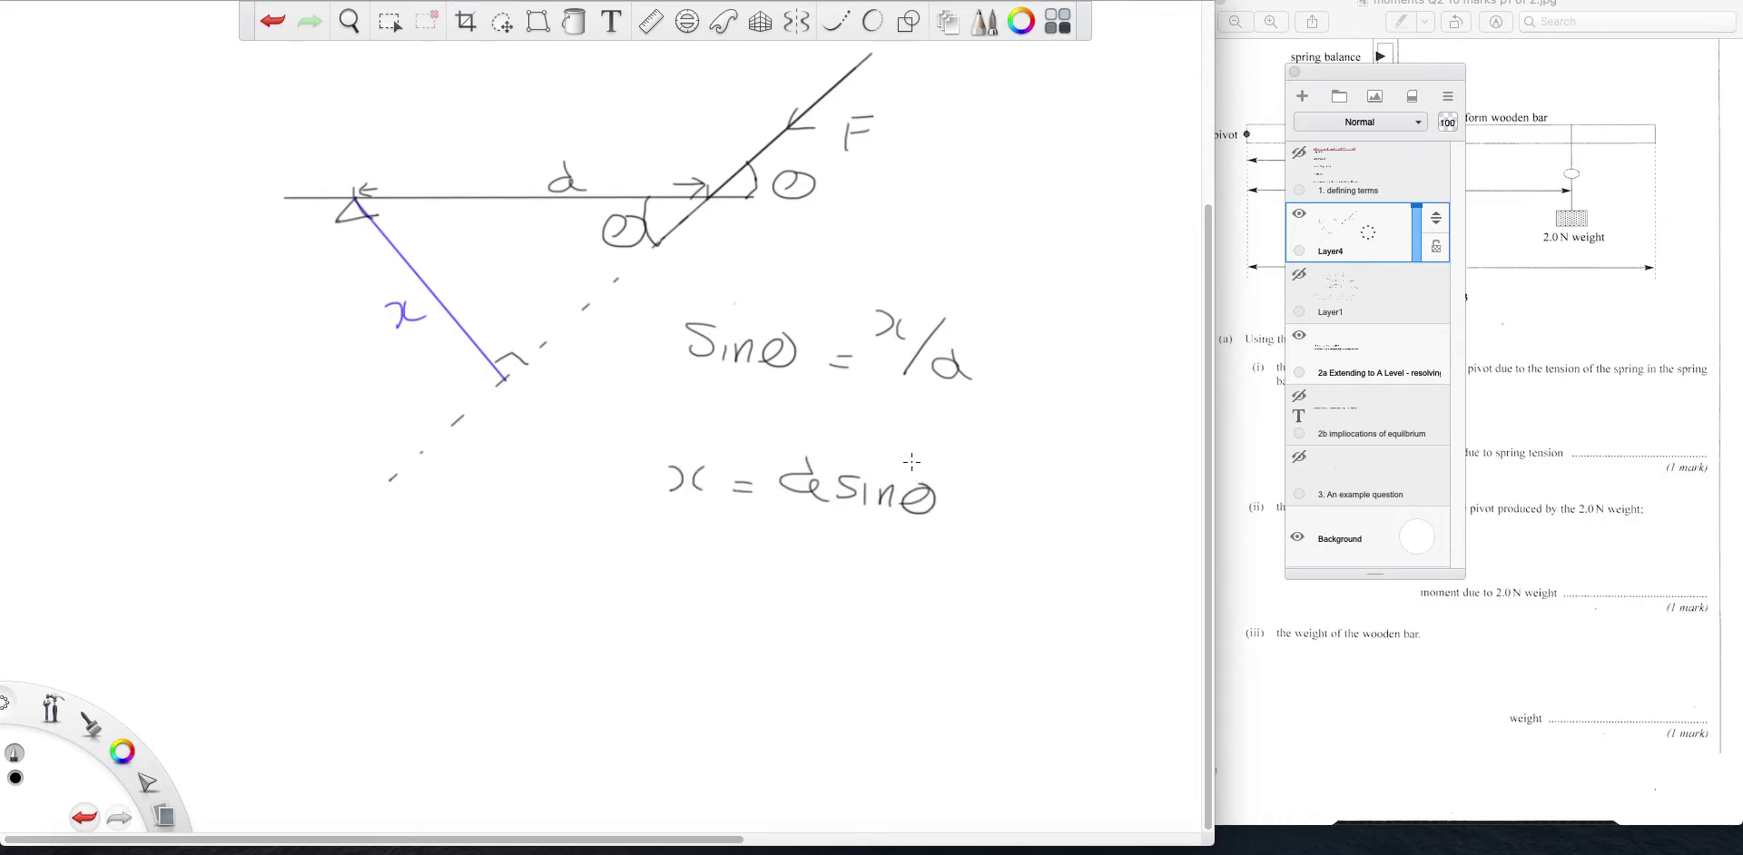
pyautogui.moveTo(338, 601)
pyautogui.mouseDown()
pyautogui.moveTo(485, 607)
pyautogui.moveTo(634, 570)
pyautogui.moveTo(619, 639)
pyautogui.mouseUp()
pyautogui.moveTo(607, 614); pyautogui.dragTo(713, 594)
pyautogui.moveTo(688, 597); pyautogui.dragTo(679, 632)
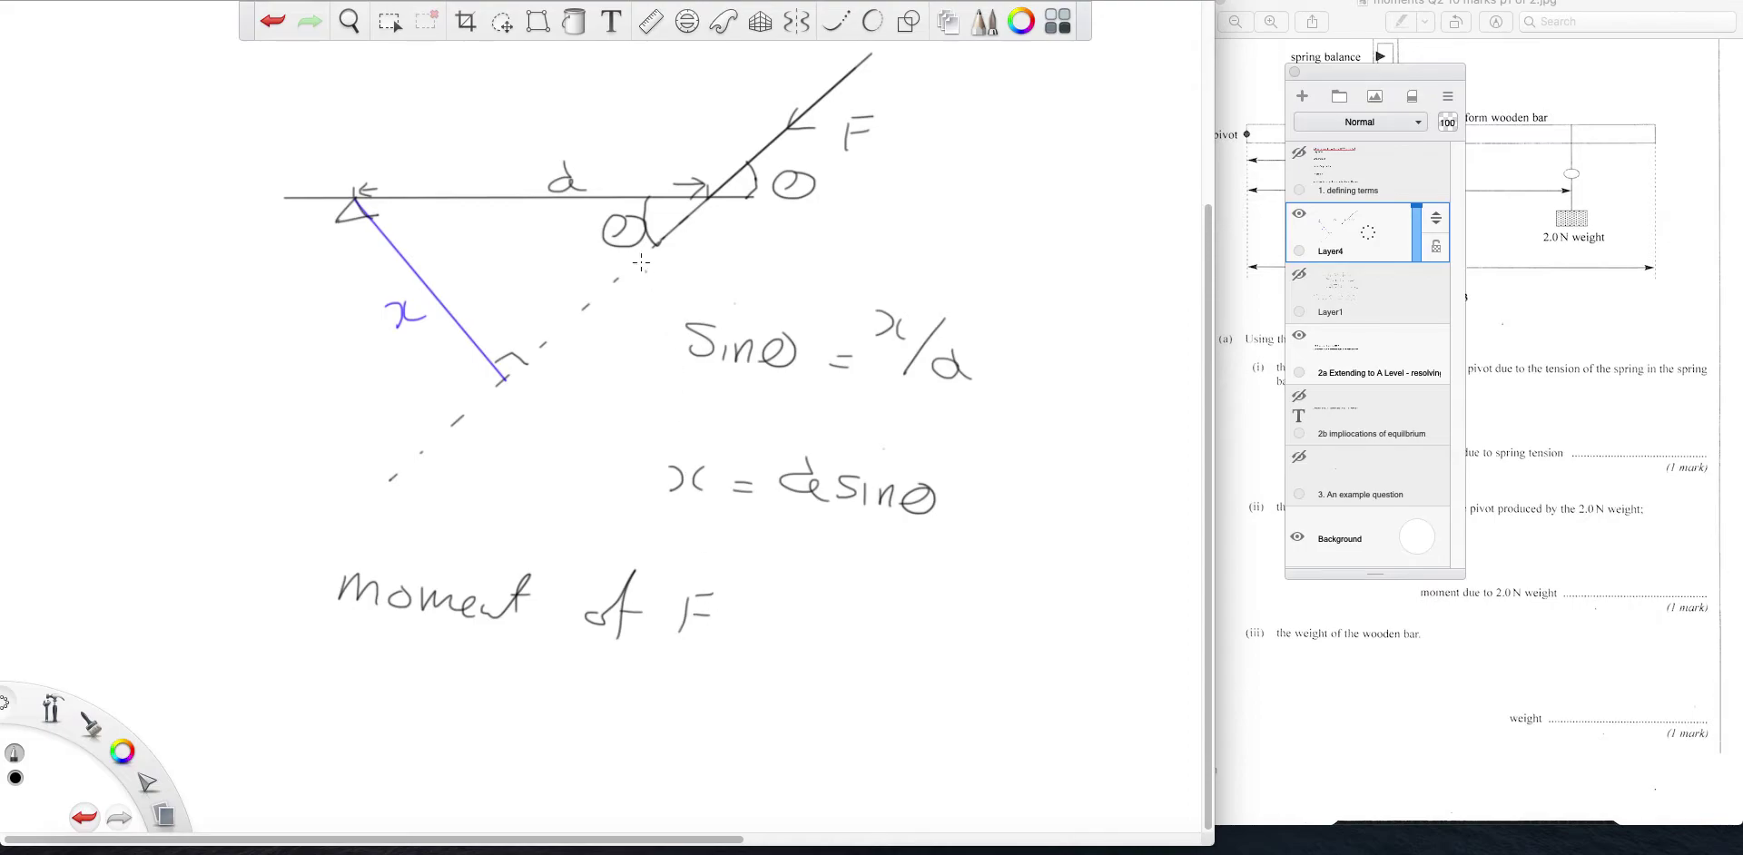
pyautogui.moveTo(363, 134)
pyautogui.mouseDown()
pyautogui.moveTo(340, 156)
pyautogui.moveTo(379, 136)
pyautogui.mouseUp()
pyautogui.moveTo(735, 614)
pyautogui.mouseDown()
pyautogui.moveTo(779, 600)
pyautogui.moveTo(782, 636)
pyautogui.mouseUp()
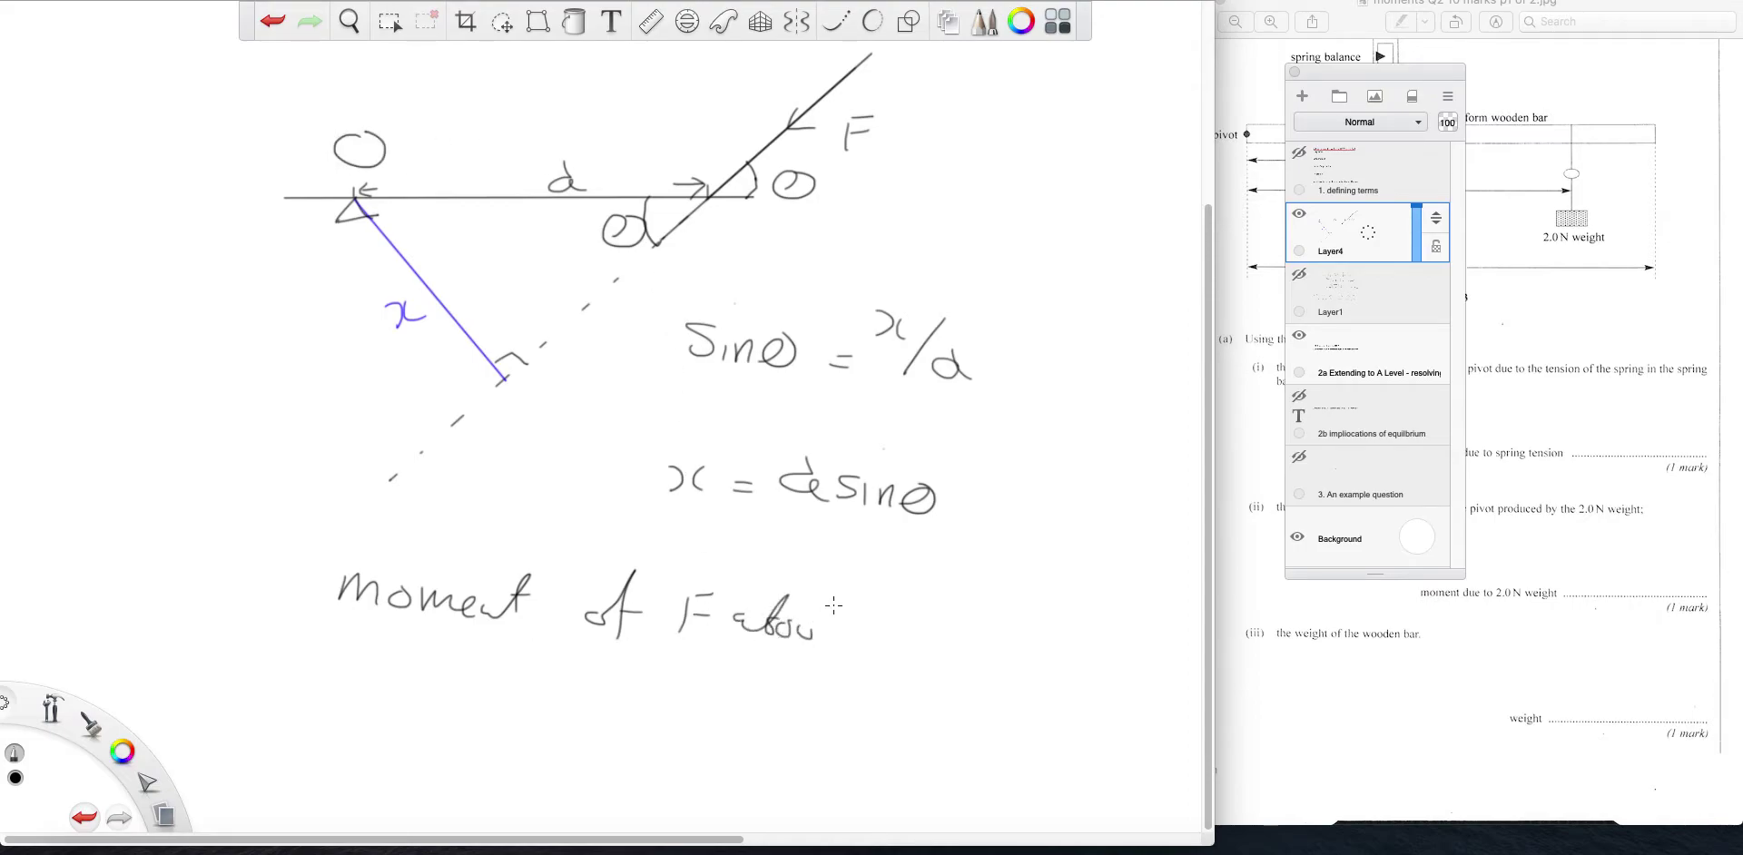
pyautogui.moveTo(828, 610); pyautogui.dragTo(894, 620)
pyautogui.click(923, 634)
# Write the moment as F = Fdsinθ on the next line.
pyautogui.moveTo(409, 666)
pyautogui.mouseDown()
pyautogui.moveTo(451, 674)
pyautogui.moveTo(381, 701)
pyautogui.moveTo(404, 677)
pyautogui.moveTo(456, 701)
pyautogui.mouseUp()
pyautogui.moveTo(504, 687)
pyautogui.mouseDown()
pyautogui.moveTo(535, 676)
pyautogui.moveTo(511, 715)
pyautogui.mouseUp()
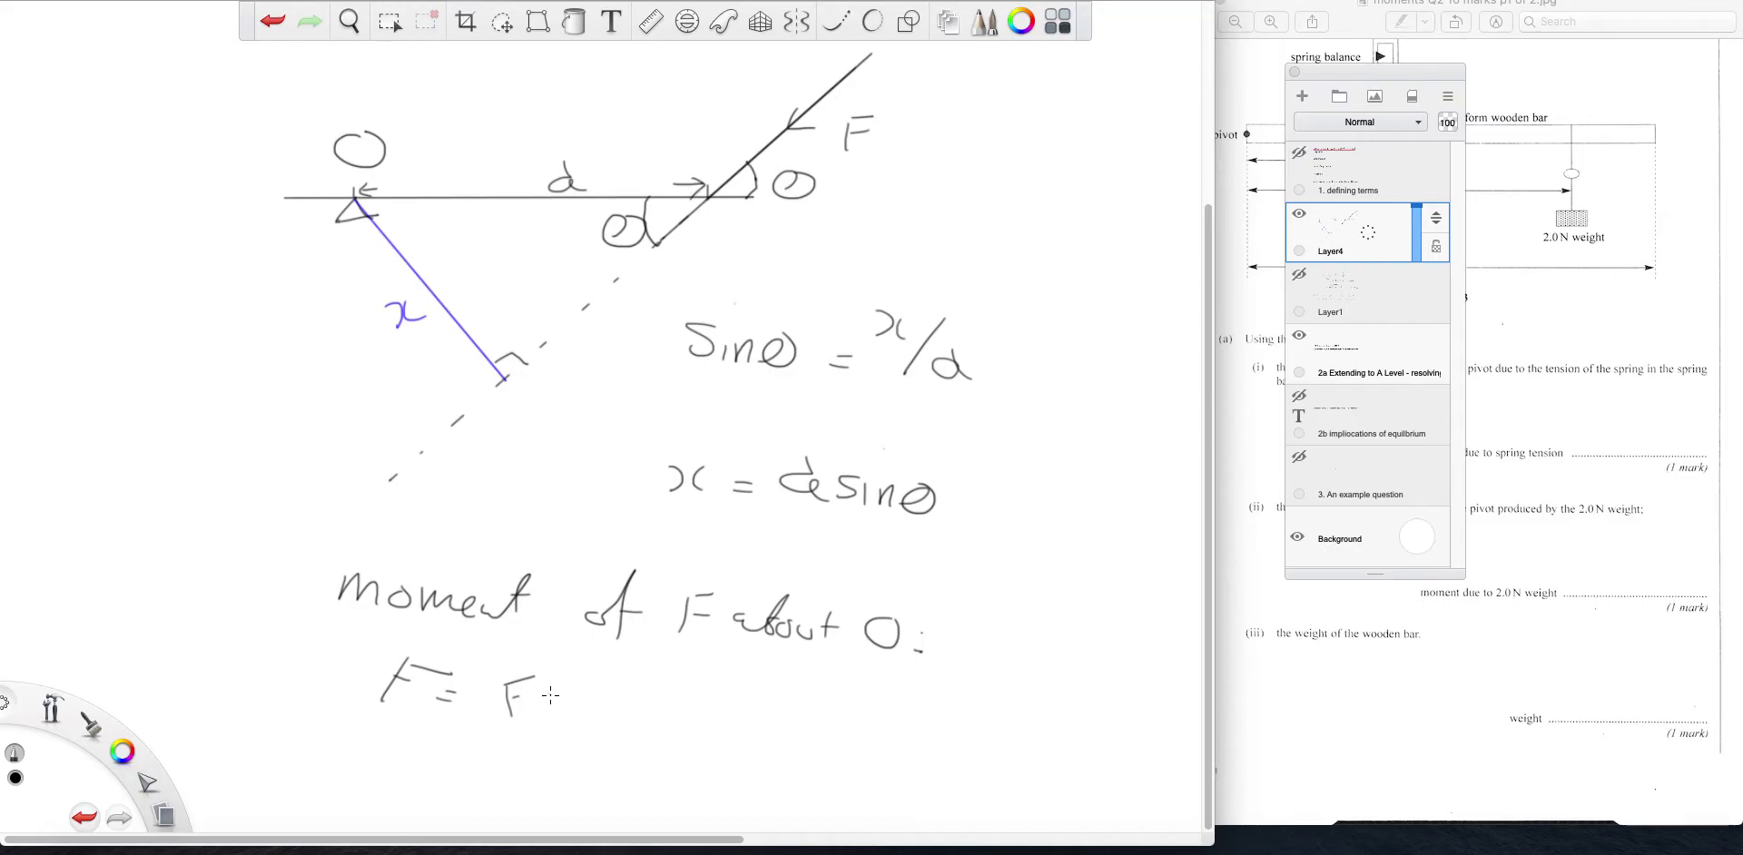
pyautogui.moveTo(553, 688)
pyautogui.mouseDown()
pyautogui.moveTo(572, 704)
pyautogui.moveTo(675, 696)
pyautogui.mouseUp()
pyautogui.moveTo(451, 683); pyautogui.dragTo(445, 709)
# Write 'Fsinθd = moment' at top right with an arc showing F rotated vertical.
pyautogui.moveTo(968, 89)
pyautogui.mouseDown()
pyautogui.moveTo(1001, 85)
pyautogui.moveTo(967, 125)
pyautogui.moveTo(988, 106)
pyautogui.moveTo(1005, 124)
pyautogui.moveTo(1064, 113)
pyautogui.mouseUp()
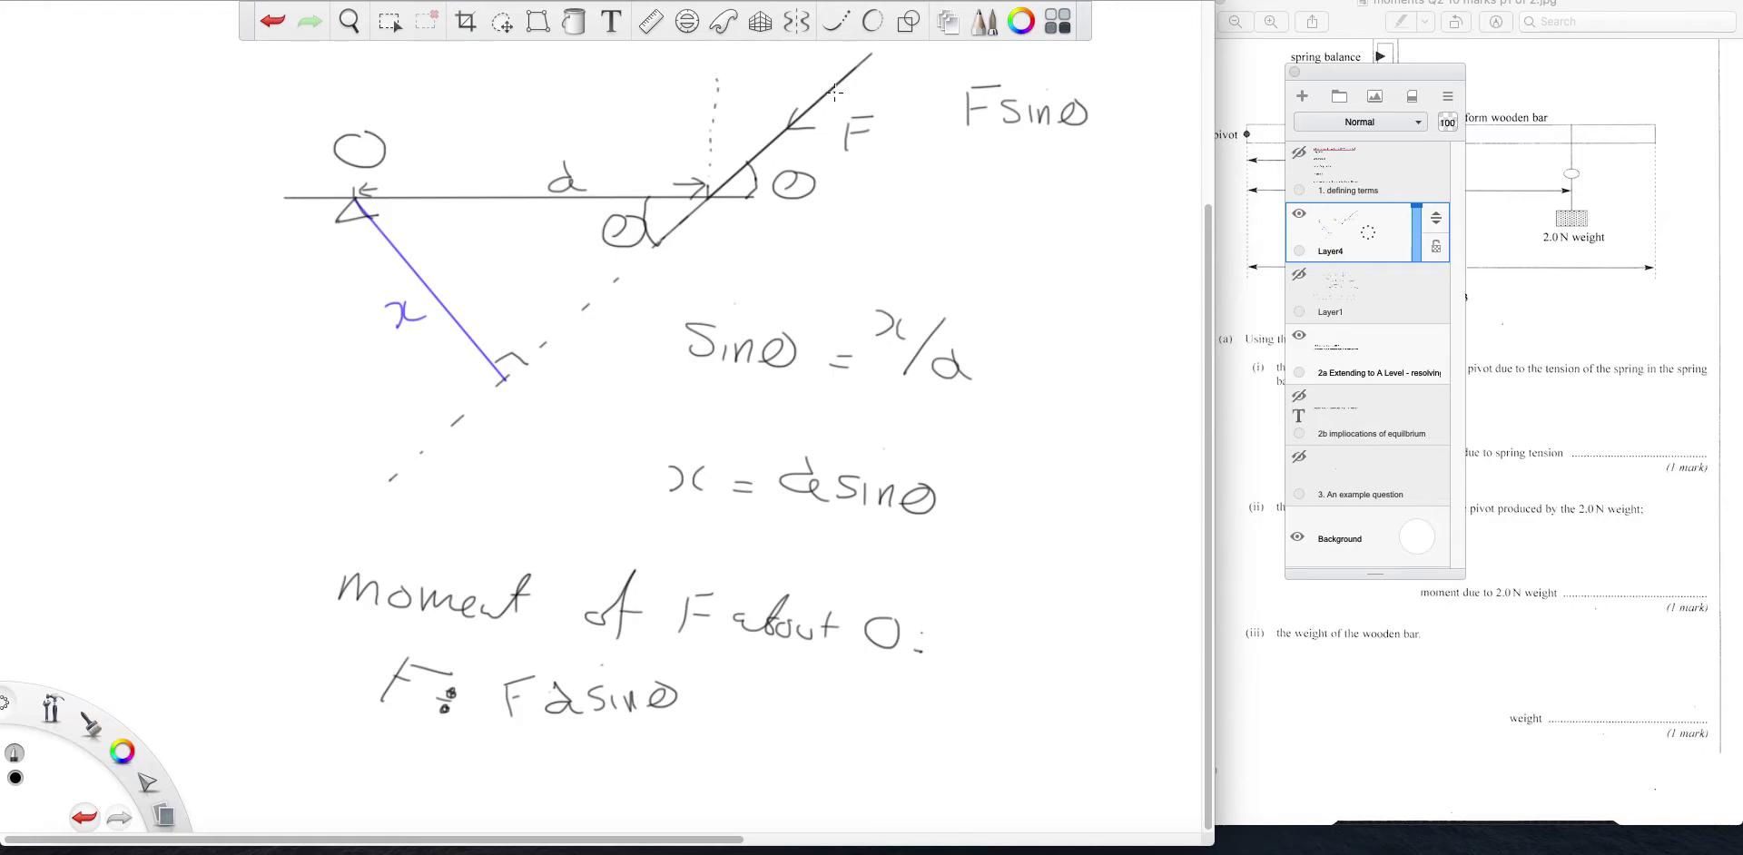
pyautogui.moveTo(834, 88); pyautogui.dragTo(735, 85)
pyautogui.moveTo(1105, 88); pyautogui.dragTo(1127, 127)
pyautogui.moveTo(953, 171); pyautogui.dragTo(974, 169)
pyautogui.moveTo(953, 180)
pyautogui.mouseDown()
pyautogui.moveTo(1041, 187)
pyautogui.moveTo(1074, 165)
pyautogui.moveTo(1083, 184)
pyautogui.moveTo(1124, 184)
pyautogui.mouseUp()
pyautogui.moveTo(1135, 144)
pyautogui.mouseDown()
pyautogui.moveTo(1130, 187)
pyautogui.moveTo(1143, 167)
pyautogui.mouseUp()
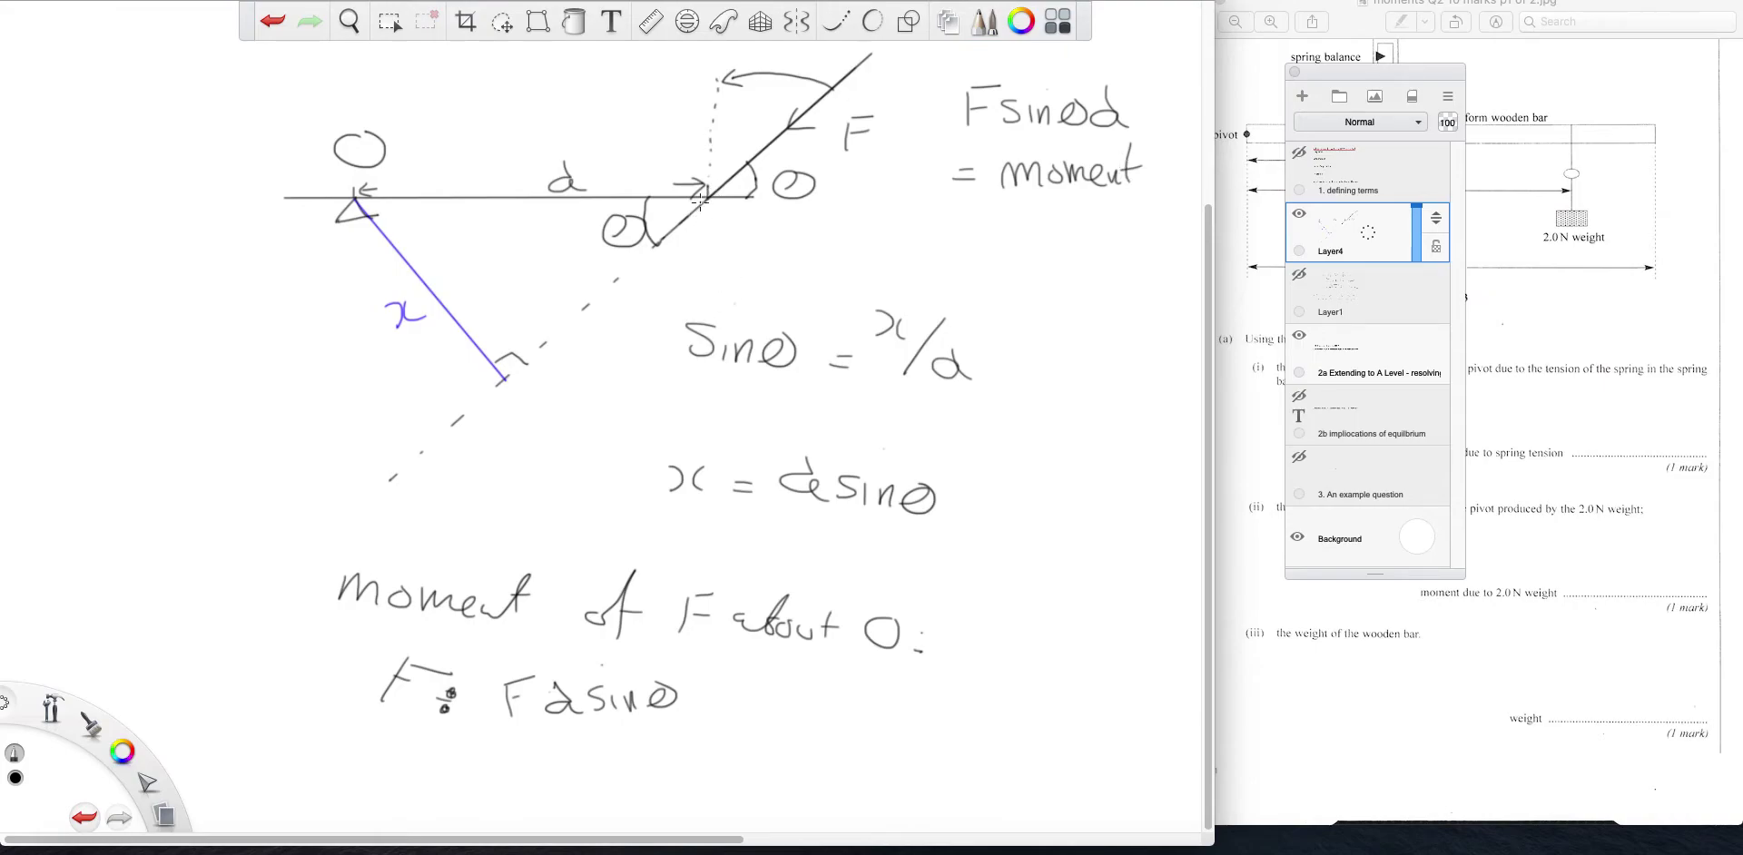
# Smooth the θ arc, extend the bar with dashes, and box the result.
pyautogui.moveTo(750, 162); pyautogui.dragTo(756, 192)
pyautogui.moveTo(750, 197)
pyautogui.mouseDown()
pyautogui.moveTo(859, 196)
pyautogui.moveTo(856, 217)
pyautogui.mouseUp()
pyautogui.moveTo(914, 71)
pyautogui.mouseDown()
pyautogui.moveTo(913, 198)
pyautogui.moveTo(1087, 201)
pyautogui.moveTo(1173, 177)
pyautogui.moveTo(1166, 55)
pyautogui.moveTo(913, 60)
pyautogui.mouseUp()
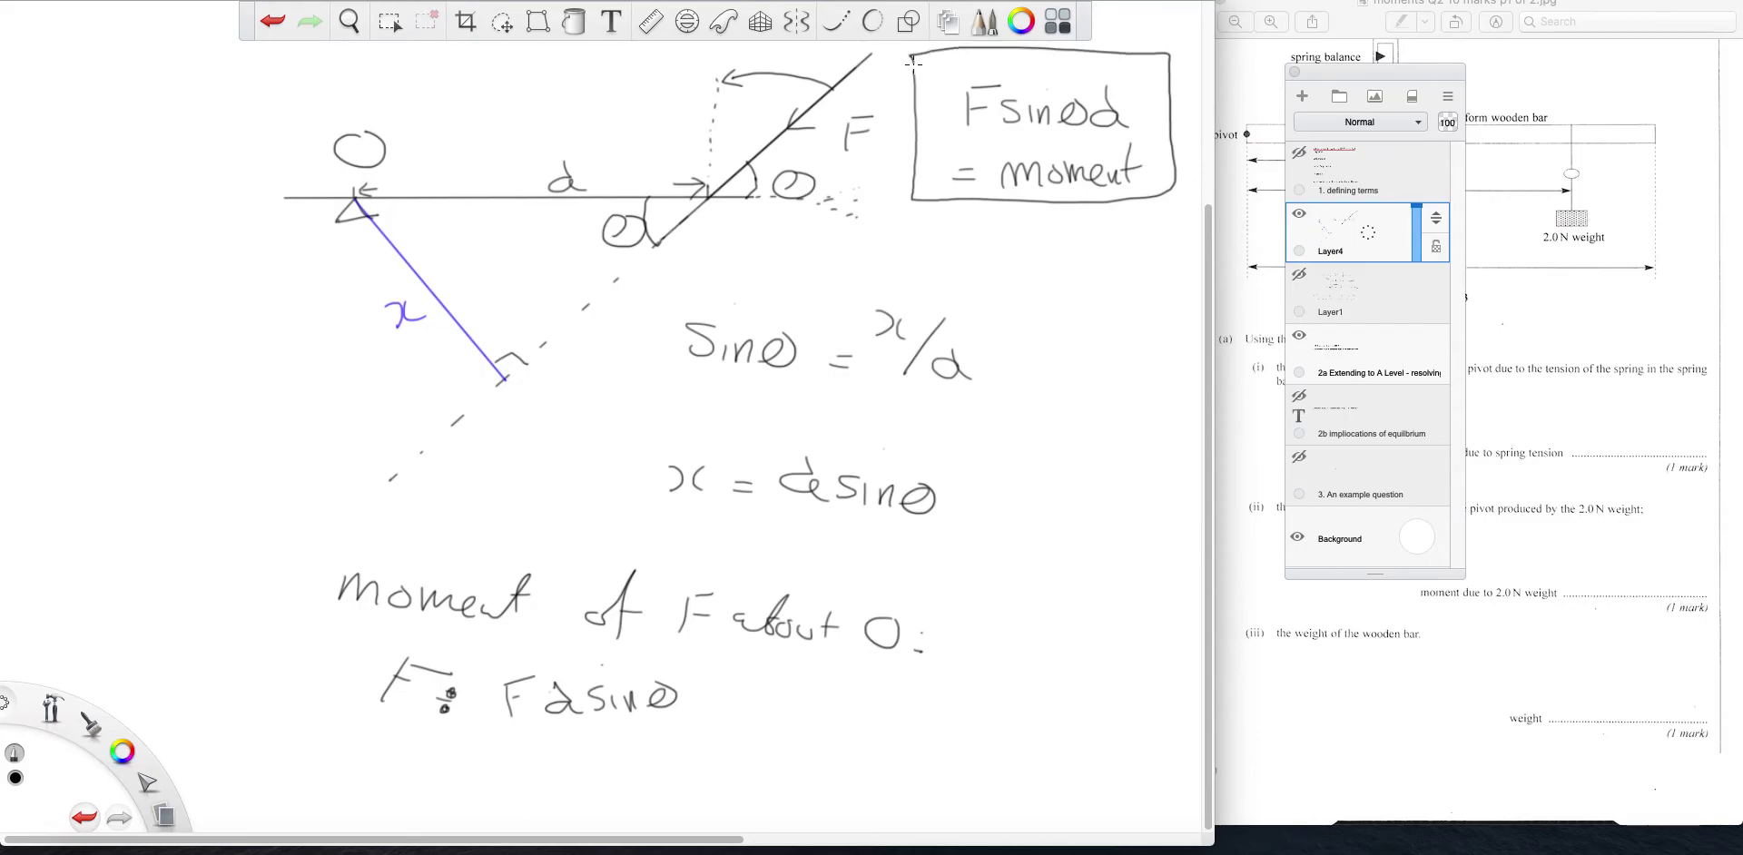
# Start a blank page on a new layer and rule the horizontal beam line.
pyautogui.hotkey('ctrl', 'n')
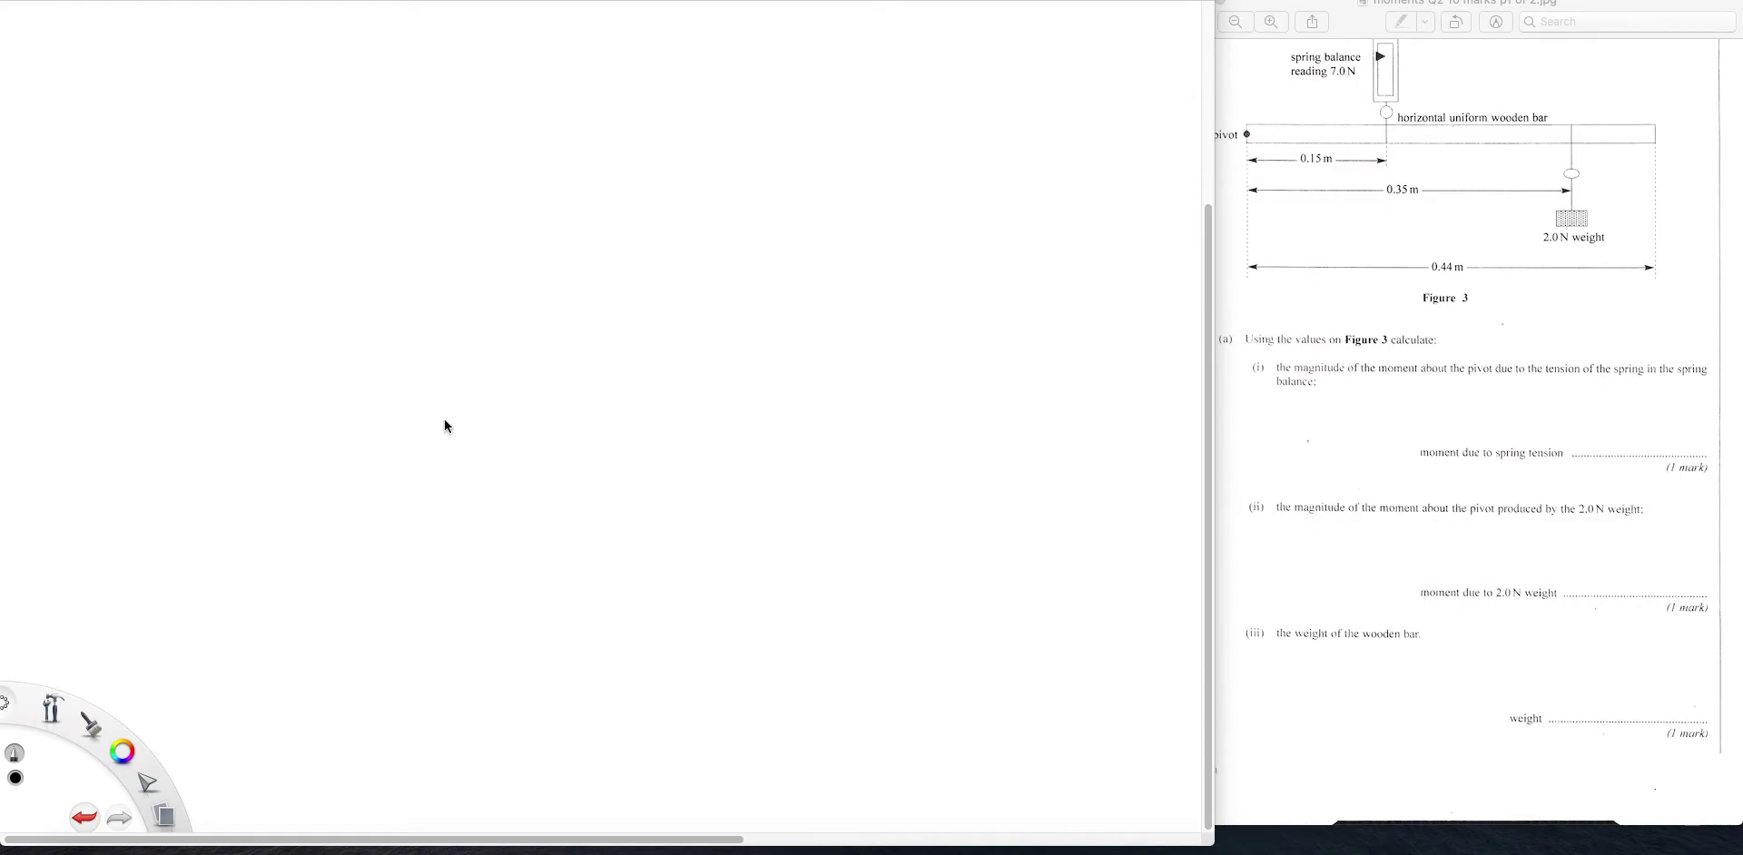
pyautogui.press('Tab')
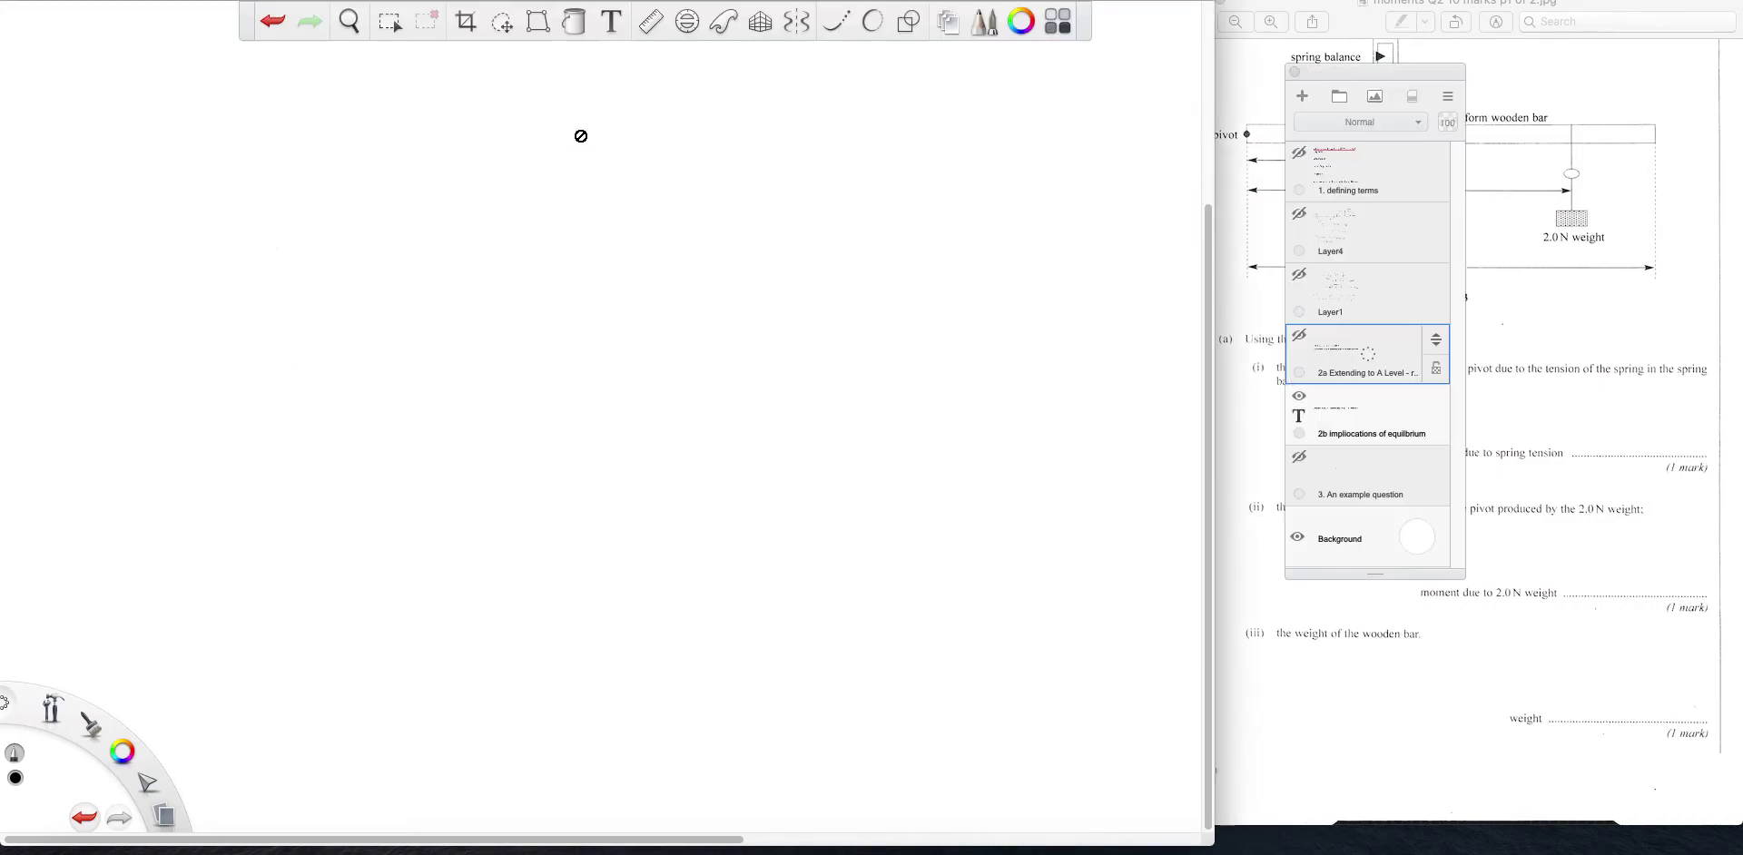
pyautogui.click(648, 25)
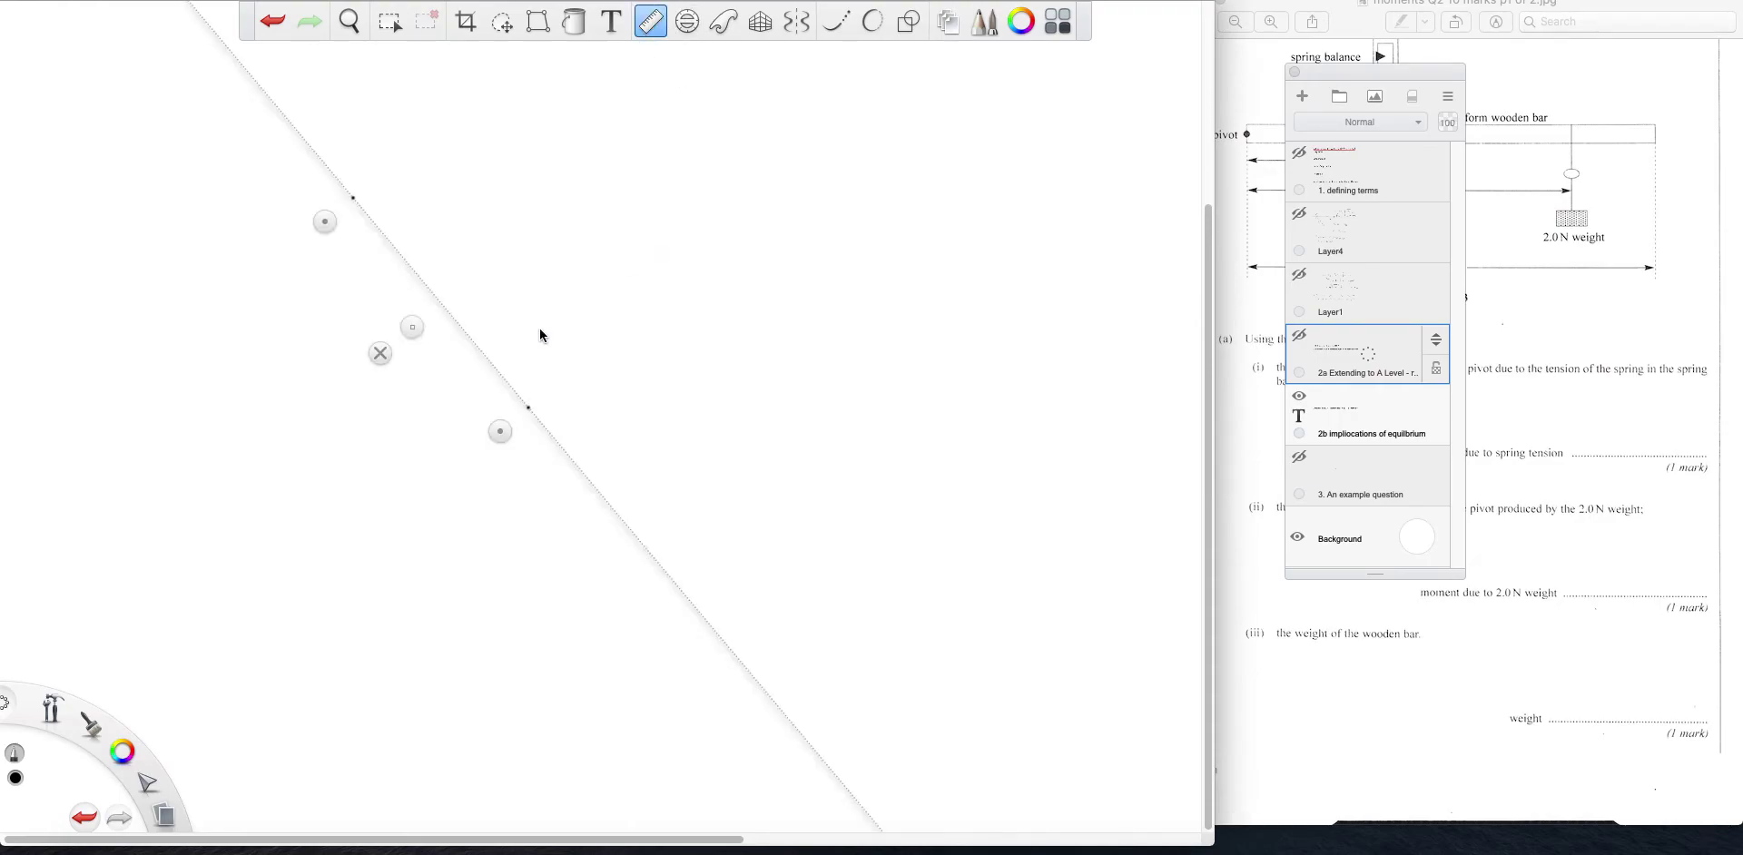
pyautogui.moveTo(325, 222); pyautogui.dragTo(231, 429)
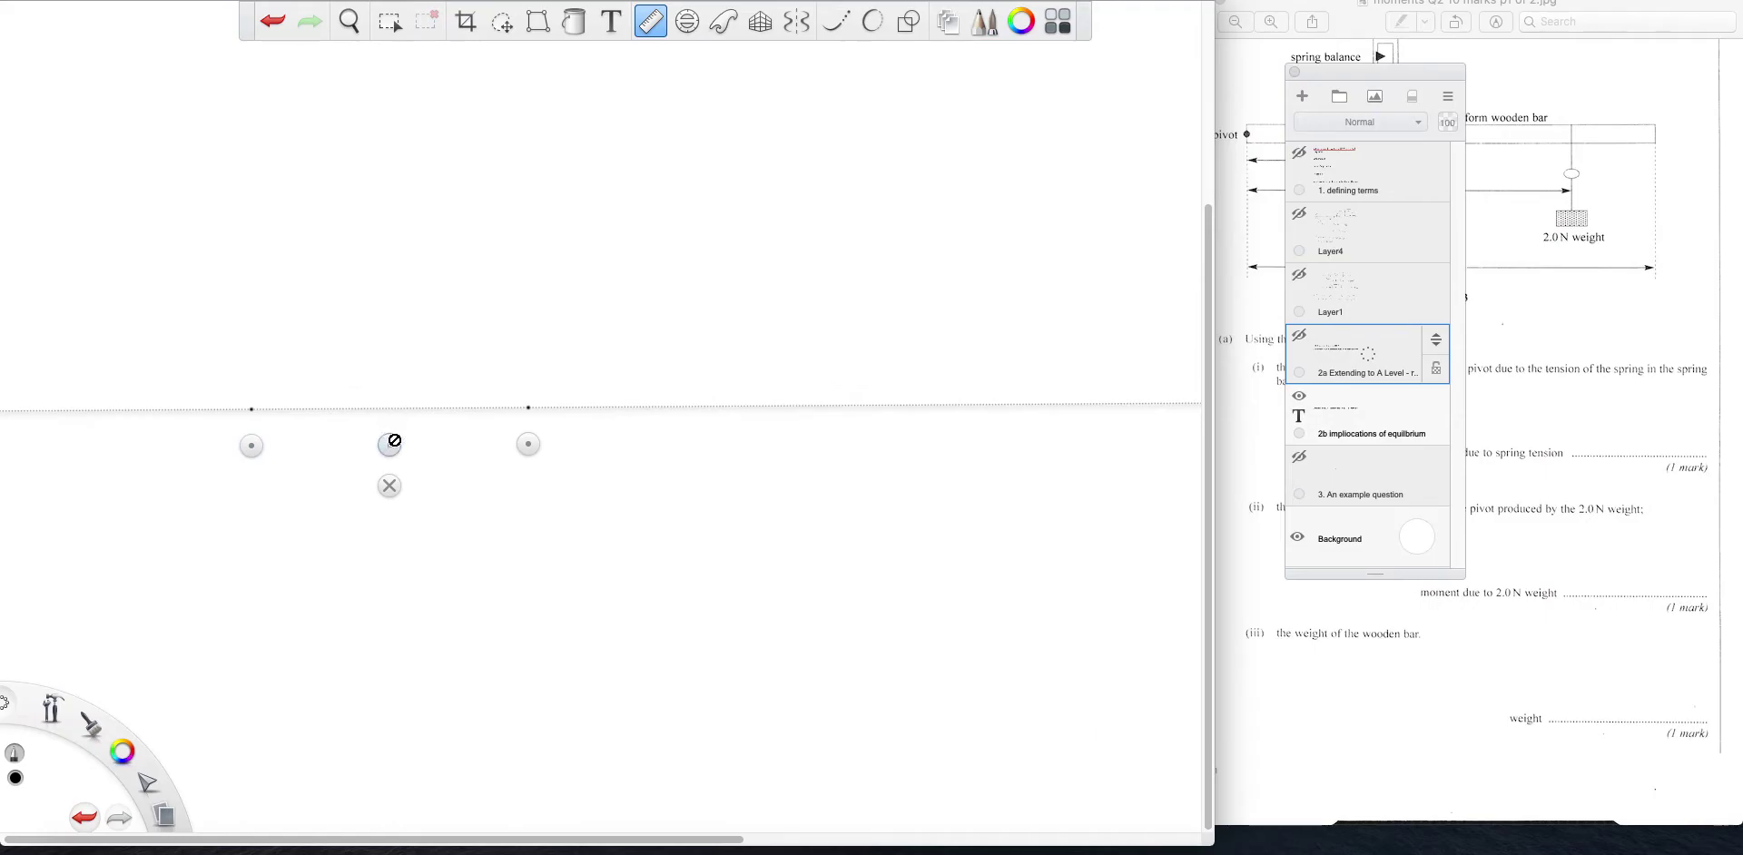
pyautogui.moveTo(390, 445); pyautogui.dragTo(370, 199)
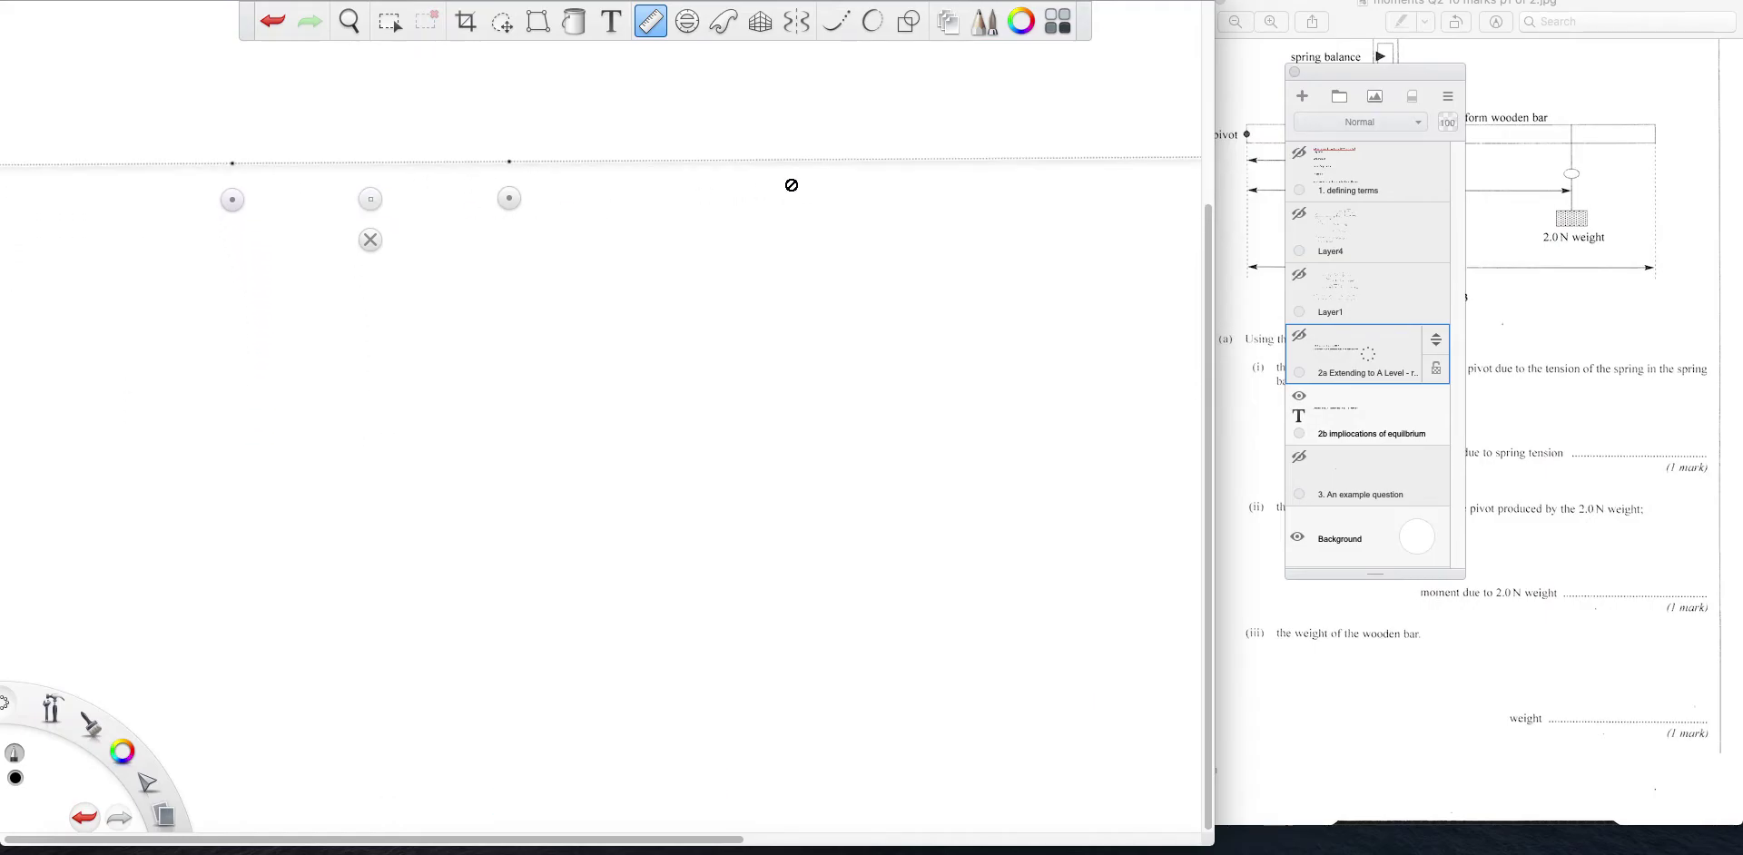
pyautogui.click(1302, 96)
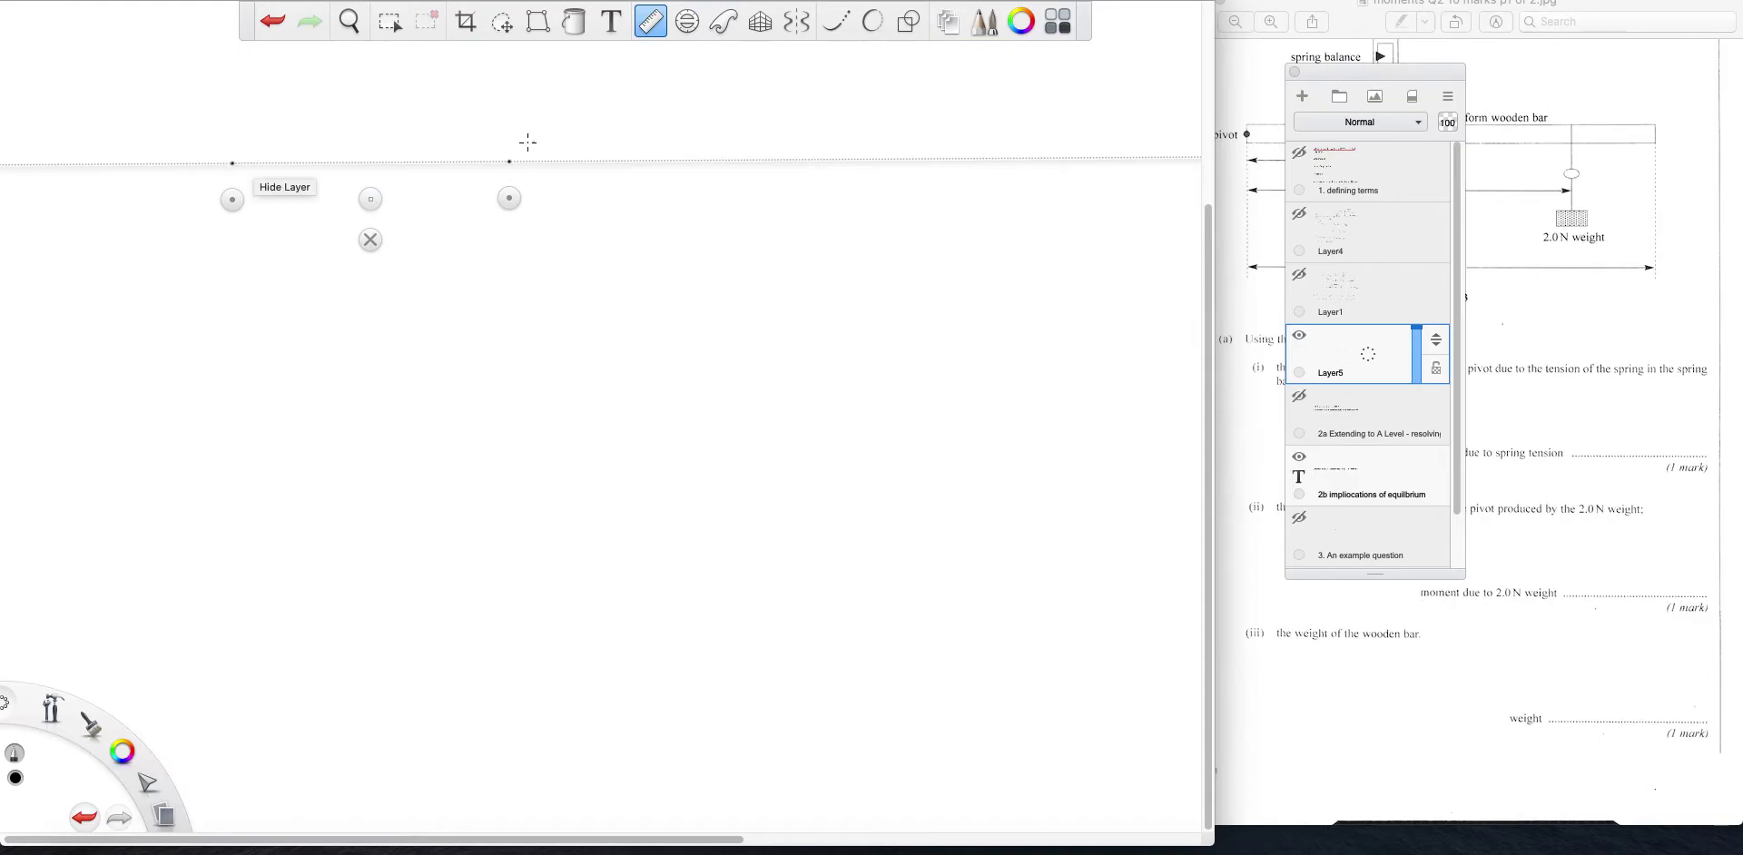
pyautogui.moveTo(511, 201); pyautogui.dragTo(660, 203)
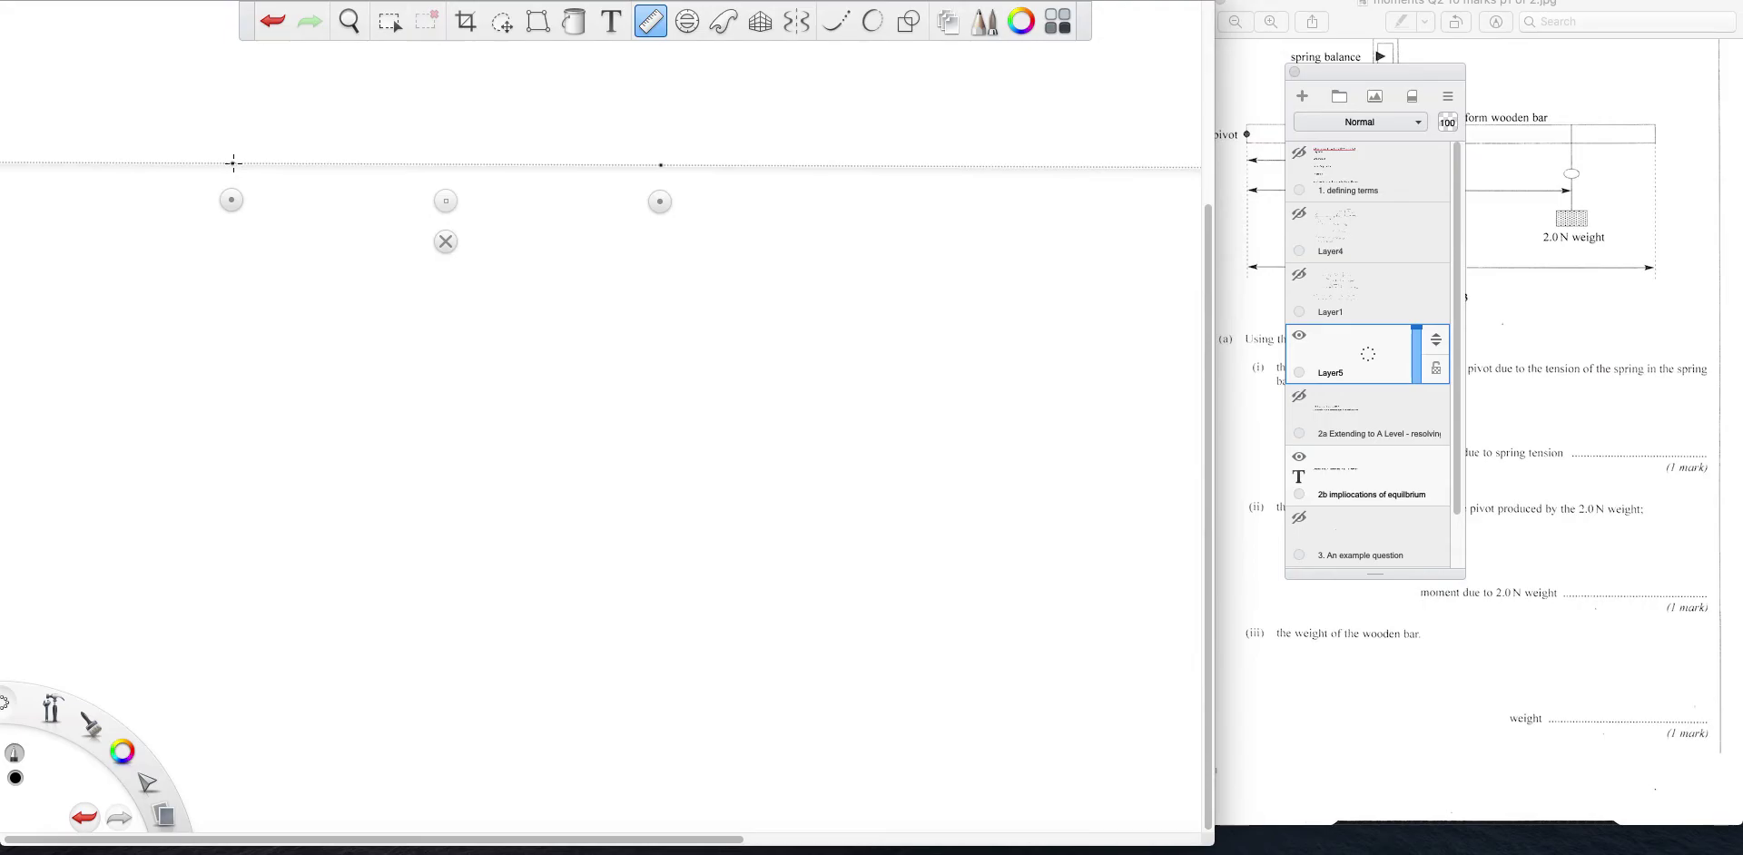
pyautogui.moveTo(233, 161); pyautogui.dragTo(664, 153)
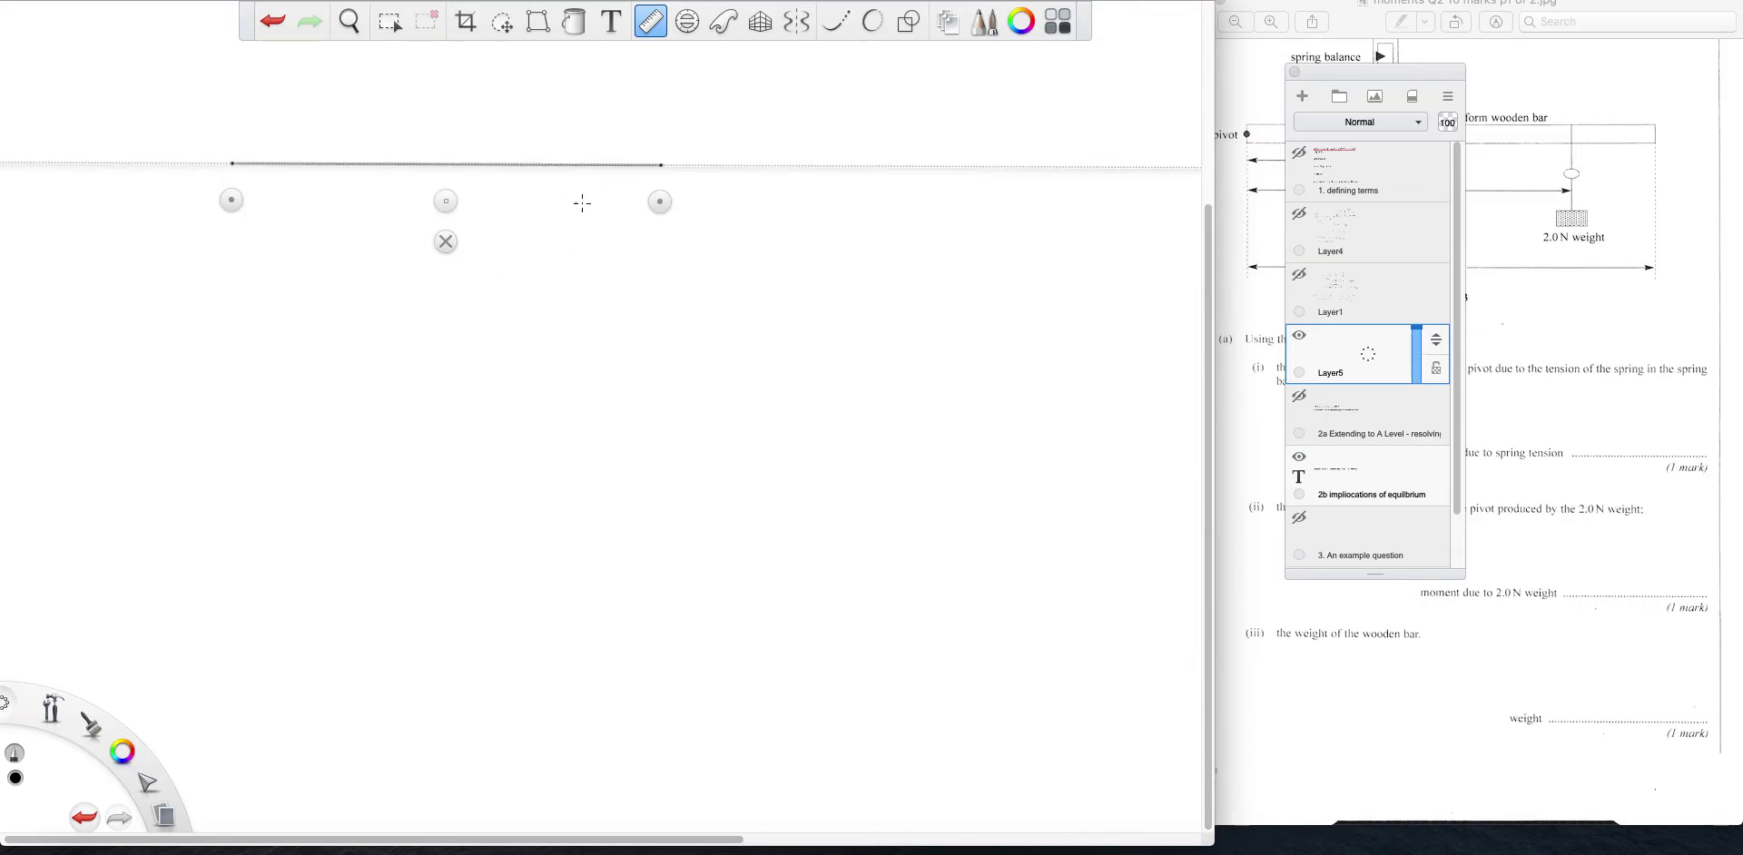
# Draw the upward reaction arrows at both ends and the two supports under the beam.
pyautogui.moveTo(661, 201)
pyautogui.mouseDown()
pyautogui.moveTo(373, 73)
pyautogui.moveTo(227, 99)
pyautogui.moveTo(234, 74)
pyautogui.moveTo(232, 164)
pyautogui.moveTo(342, 187)
pyautogui.moveTo(237, 186)
pyautogui.moveTo(265, 186)
pyautogui.mouseUp()
pyautogui.moveTo(306, 123); pyautogui.dragTo(695, 107)
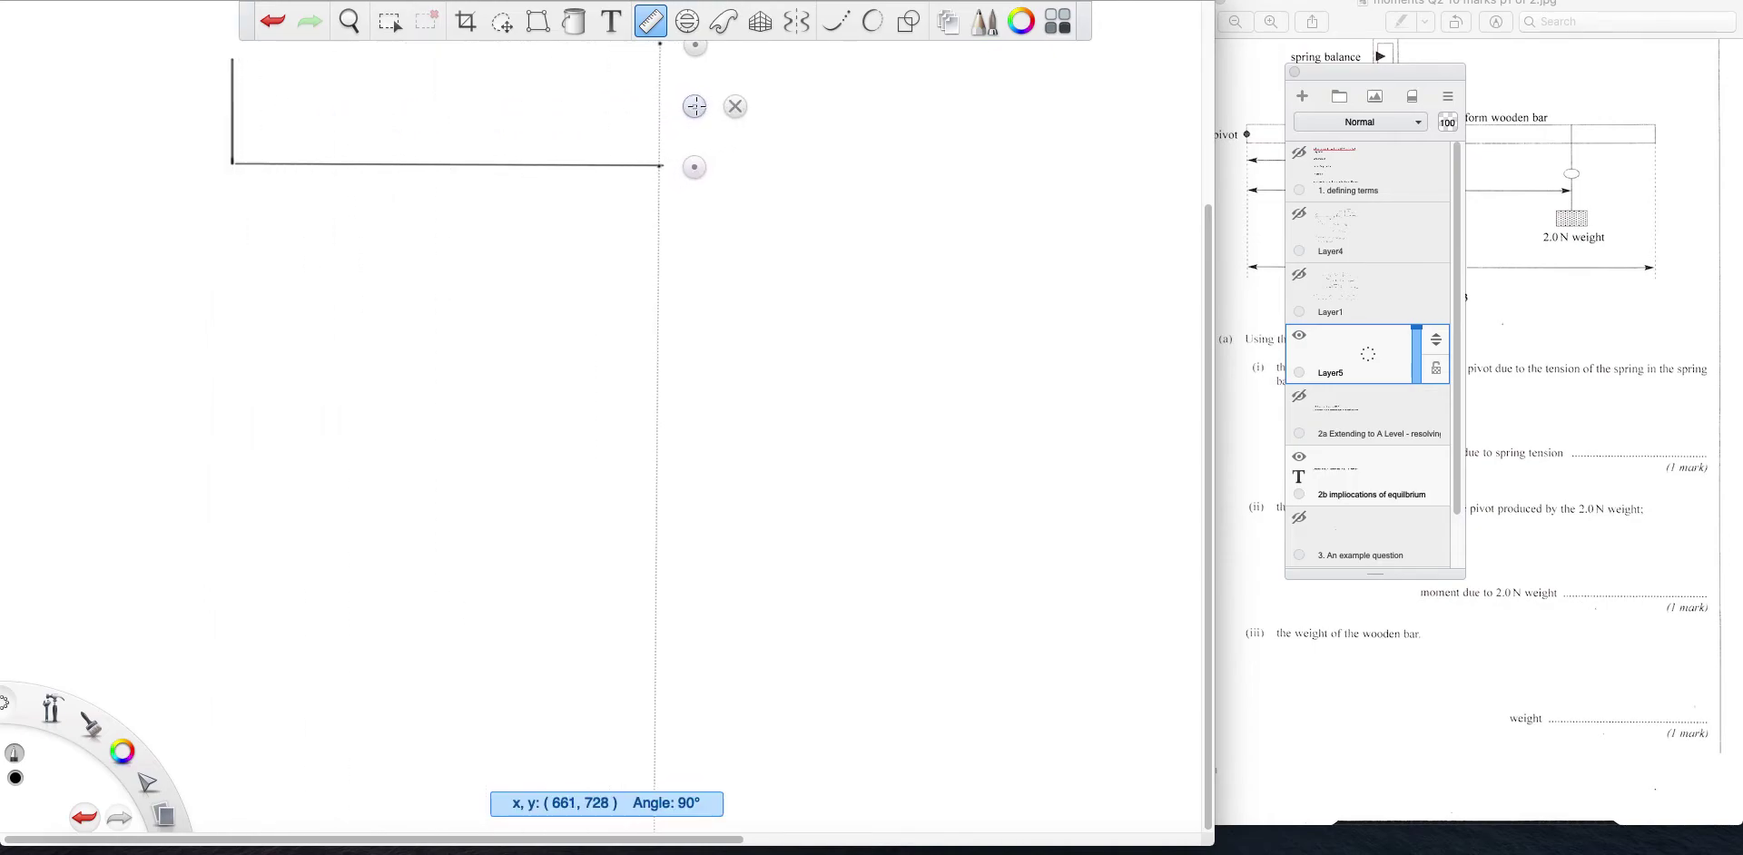
pyautogui.moveTo(695, 45)
pyautogui.mouseDown()
pyautogui.moveTo(658, 78)
pyautogui.moveTo(658, 166)
pyautogui.mouseUp()
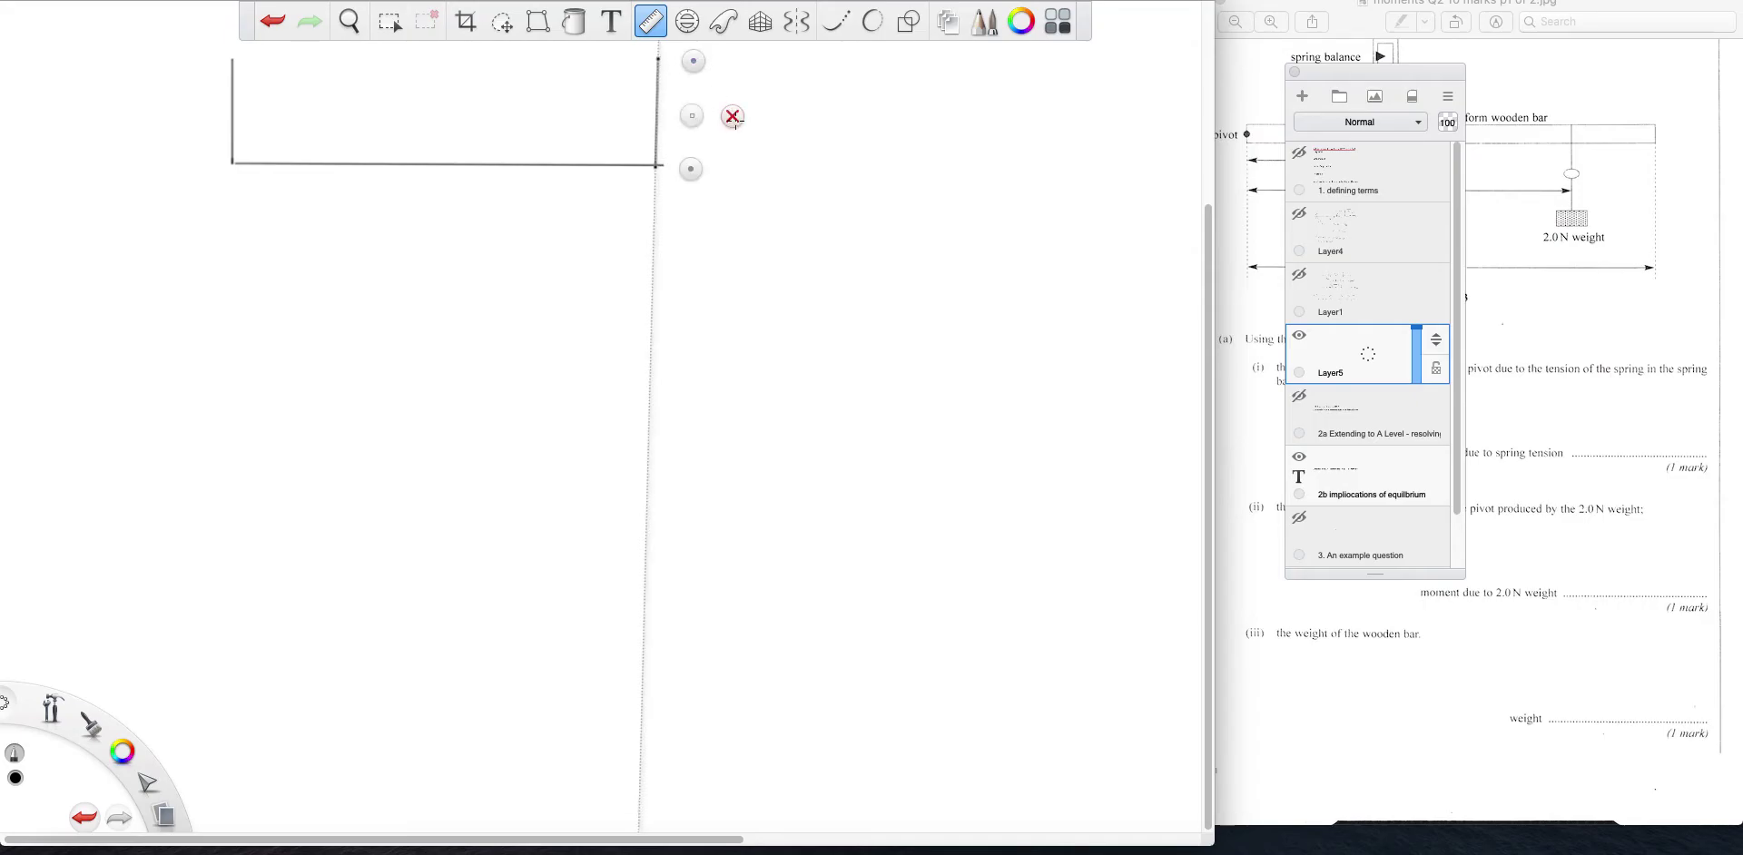
pyautogui.click(733, 117)
pyautogui.moveTo(650, 68); pyautogui.dragTo(675, 61)
pyautogui.moveTo(218, 67); pyautogui.dragTo(247, 63)
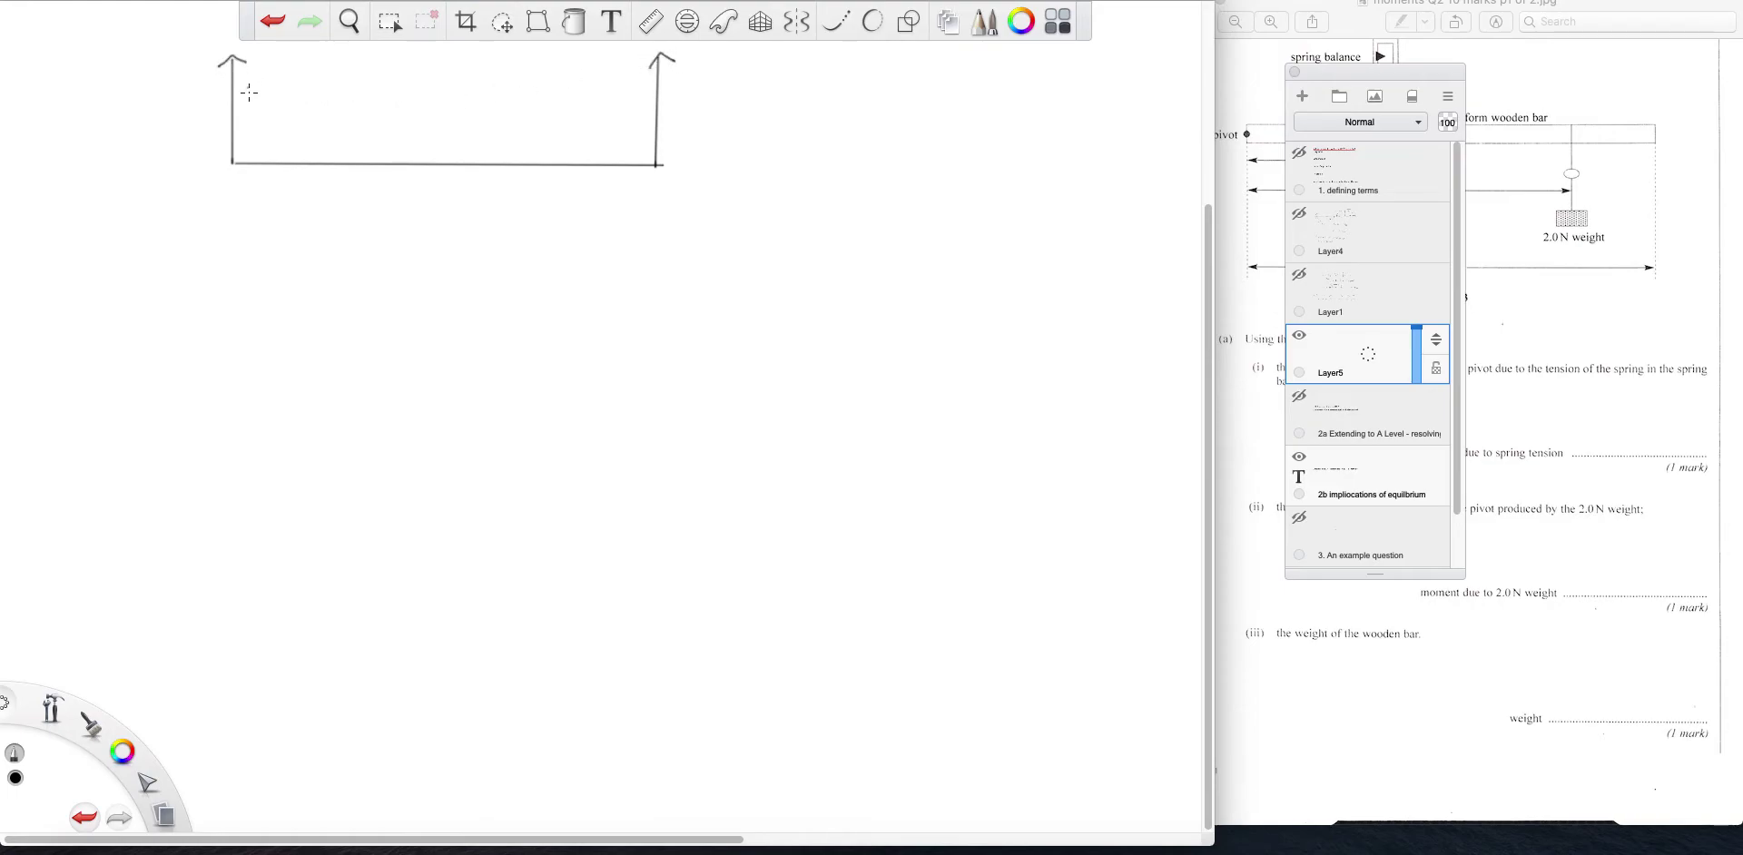
pyautogui.moveTo(232, 163)
pyautogui.mouseDown()
pyautogui.moveTo(224, 186)
pyautogui.moveTo(251, 187)
pyautogui.mouseUp()
pyautogui.moveTo(658, 166)
pyautogui.mouseDown()
pyautogui.moveTo(648, 188)
pyautogui.moveTo(674, 188)
pyautogui.mouseUp()
# Label the reactions R1 and R2, add the central weight arrow W and the 50m span.
pyautogui.moveTo(173, 51)
pyautogui.mouseDown()
pyautogui.moveTo(173, 74)
pyautogui.moveTo(205, 86)
pyautogui.mouseUp()
pyautogui.moveTo(700, 52)
pyautogui.mouseDown()
pyautogui.moveTo(701, 72)
pyautogui.moveTo(752, 82)
pyautogui.mouseUp()
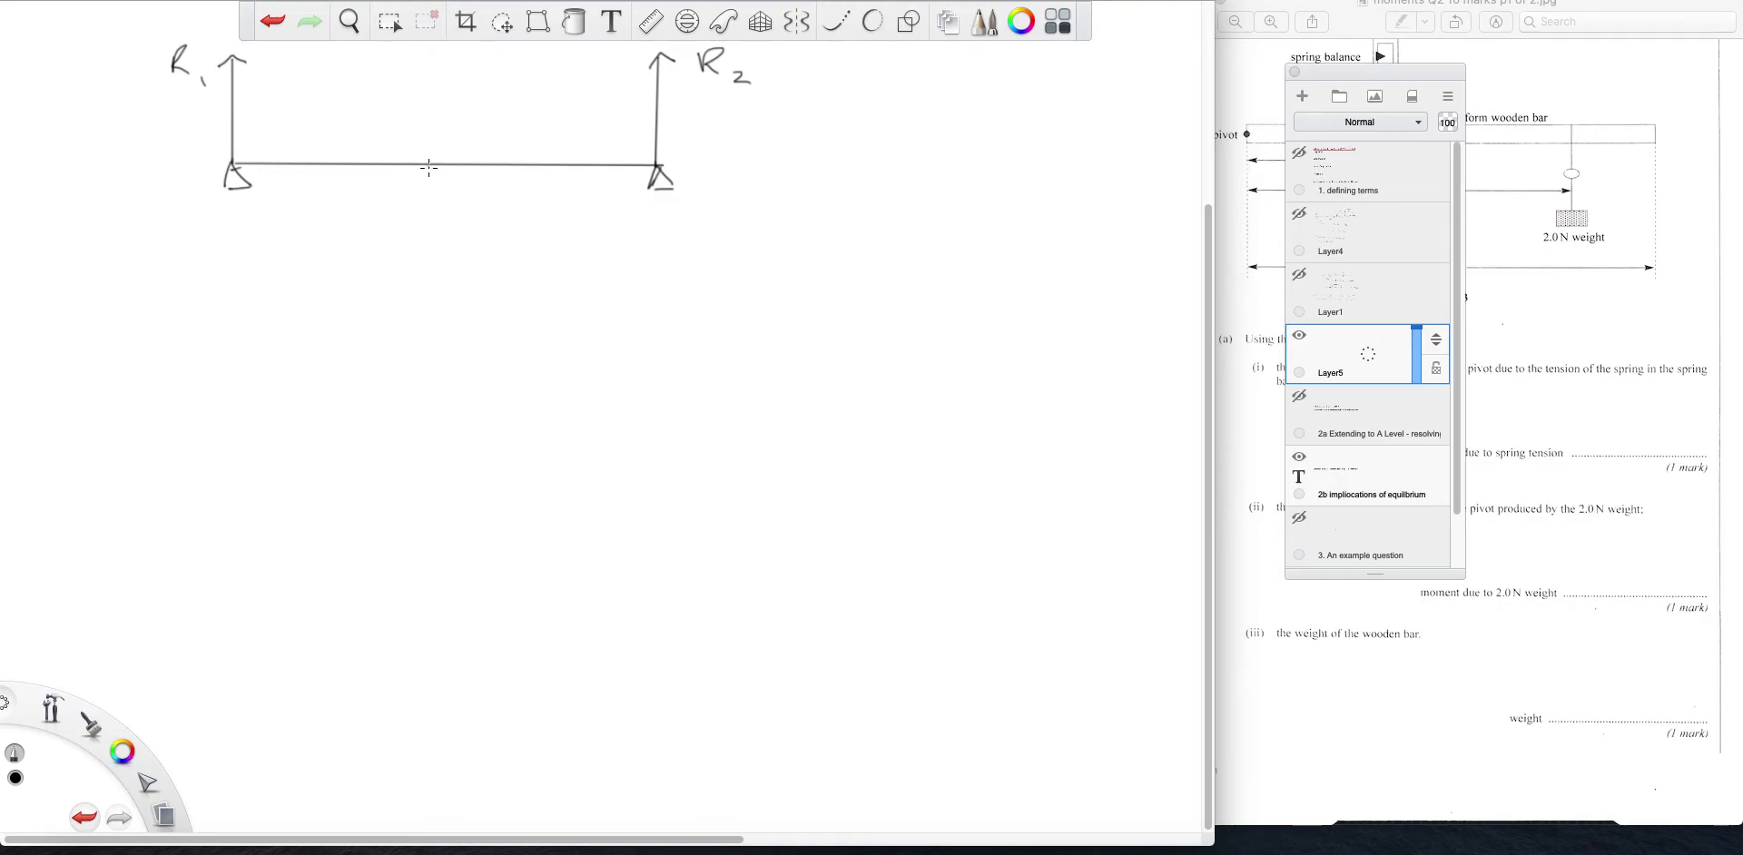
pyautogui.moveTo(429, 167)
pyautogui.mouseDown()
pyautogui.moveTo(427, 227)
pyautogui.moveTo(453, 219)
pyautogui.mouseUp()
pyautogui.moveTo(435, 264); pyautogui.dragTo(459, 262)
pyautogui.moveTo(268, 143)
pyautogui.mouseDown()
pyautogui.moveTo(245, 143)
pyautogui.moveTo(251, 157)
pyautogui.mouseUp()
pyautogui.moveTo(635, 142); pyautogui.dragTo(646, 146)
pyautogui.moveTo(419, 70)
pyautogui.mouseDown()
pyautogui.moveTo(434, 82)
pyautogui.moveTo(418, 91)
pyautogui.mouseUp()
pyautogui.moveTo(454, 77); pyautogui.dragTo(453, 84)
pyautogui.moveTo(468, 89); pyautogui.dragTo(496, 88)
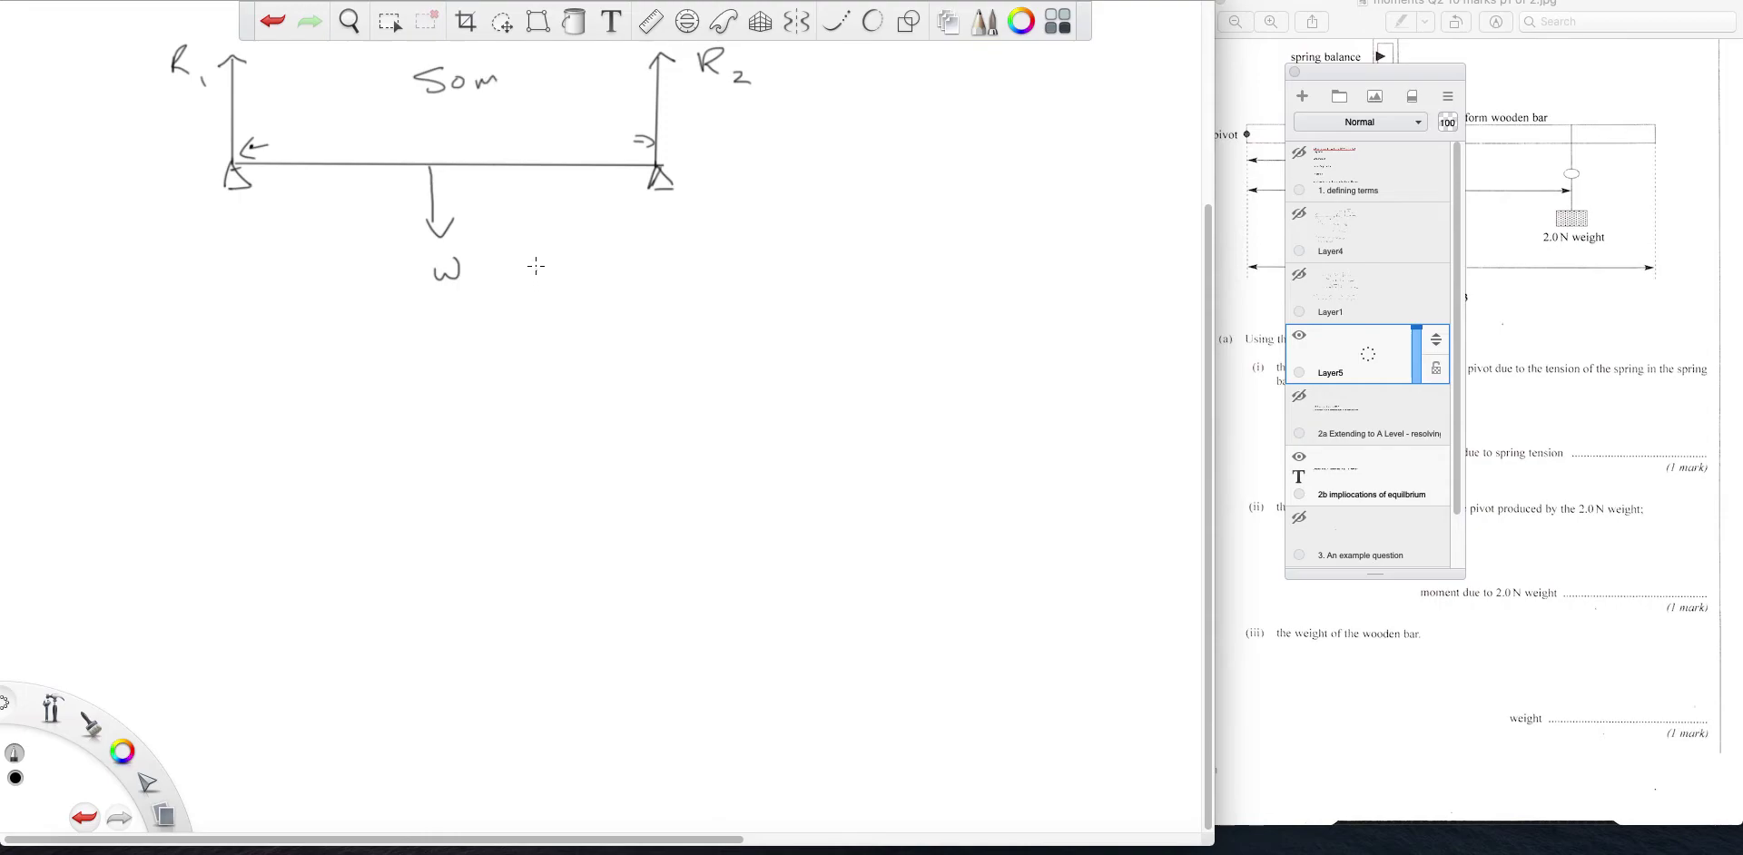
# Draw the load block with its downward arrow labelled 20000gN and mark its distance.
pyautogui.moveTo(504, 143)
pyautogui.mouseDown()
pyautogui.moveTo(505, 164)
pyautogui.moveTo(556, 139)
pyautogui.moveTo(543, 203)
pyautogui.mouseUp()
pyautogui.moveTo(543, 204); pyautogui.dragTo(554, 190)
pyautogui.moveTo(528, 218); pyautogui.dragTo(565, 232)
pyautogui.moveTo(565, 233)
pyautogui.mouseDown()
pyautogui.moveTo(617, 225)
pyautogui.moveTo(564, 247)
pyautogui.mouseUp()
pyautogui.moveTo(617, 227); pyautogui.dragTo(620, 234)
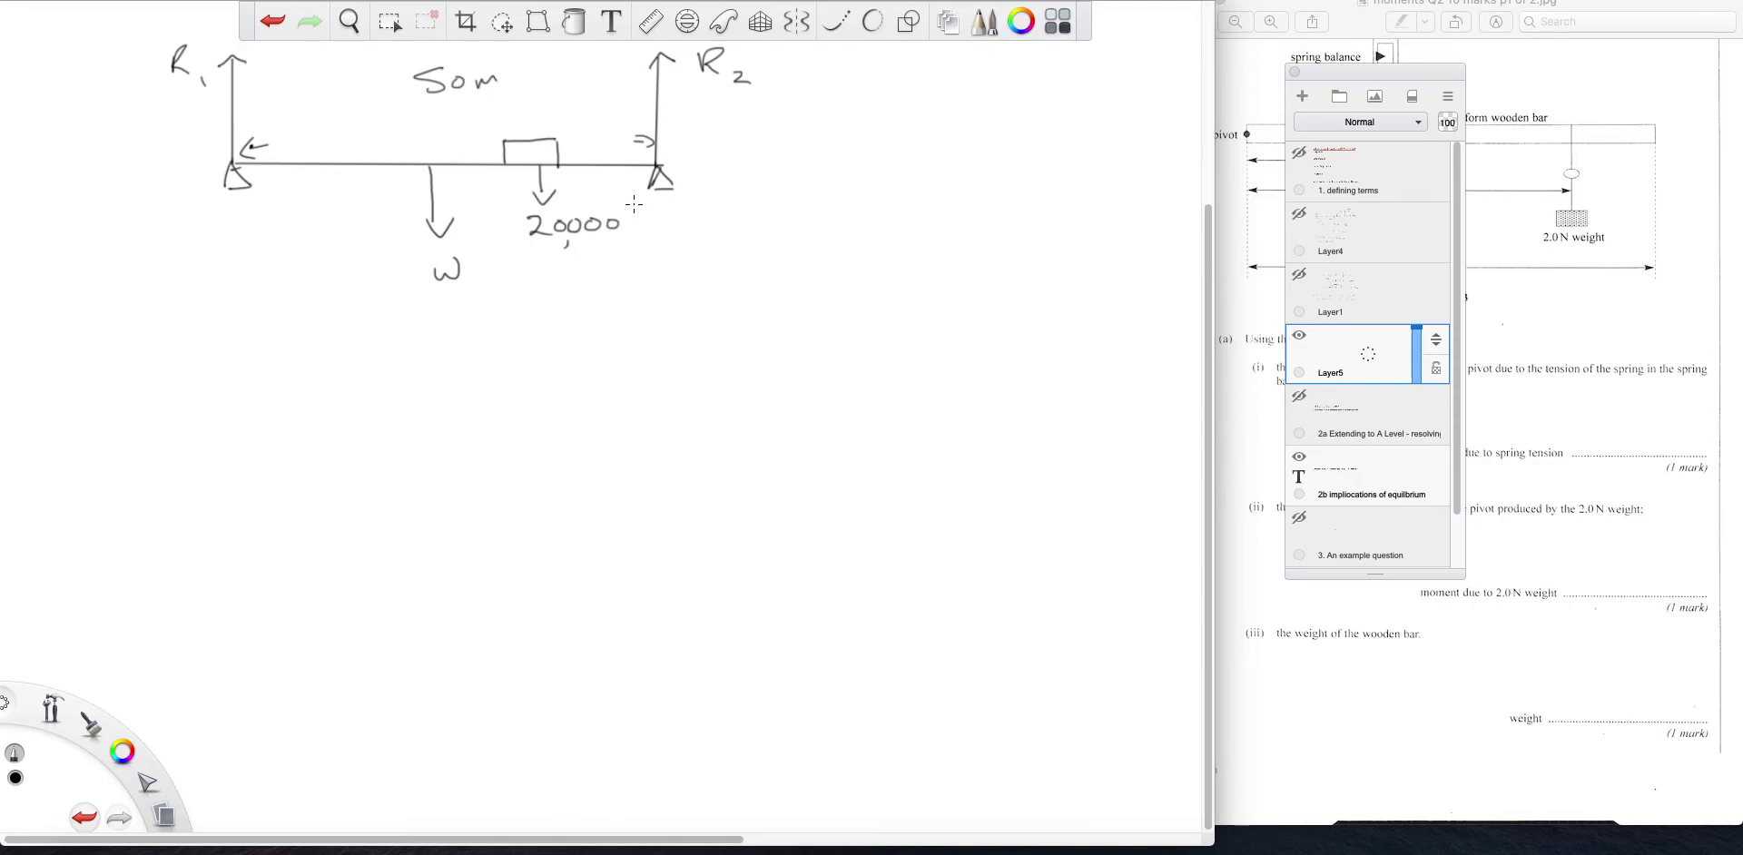
pyautogui.moveTo(647, 218)
pyautogui.mouseDown()
pyautogui.moveTo(628, 256)
pyautogui.moveTo(690, 229)
pyautogui.moveTo(695, 198)
pyautogui.mouseUp()
pyautogui.moveTo(535, 107)
pyautogui.mouseDown()
pyautogui.moveTo(536, 138)
pyautogui.moveTo(661, 128)
pyautogui.mouseUp()
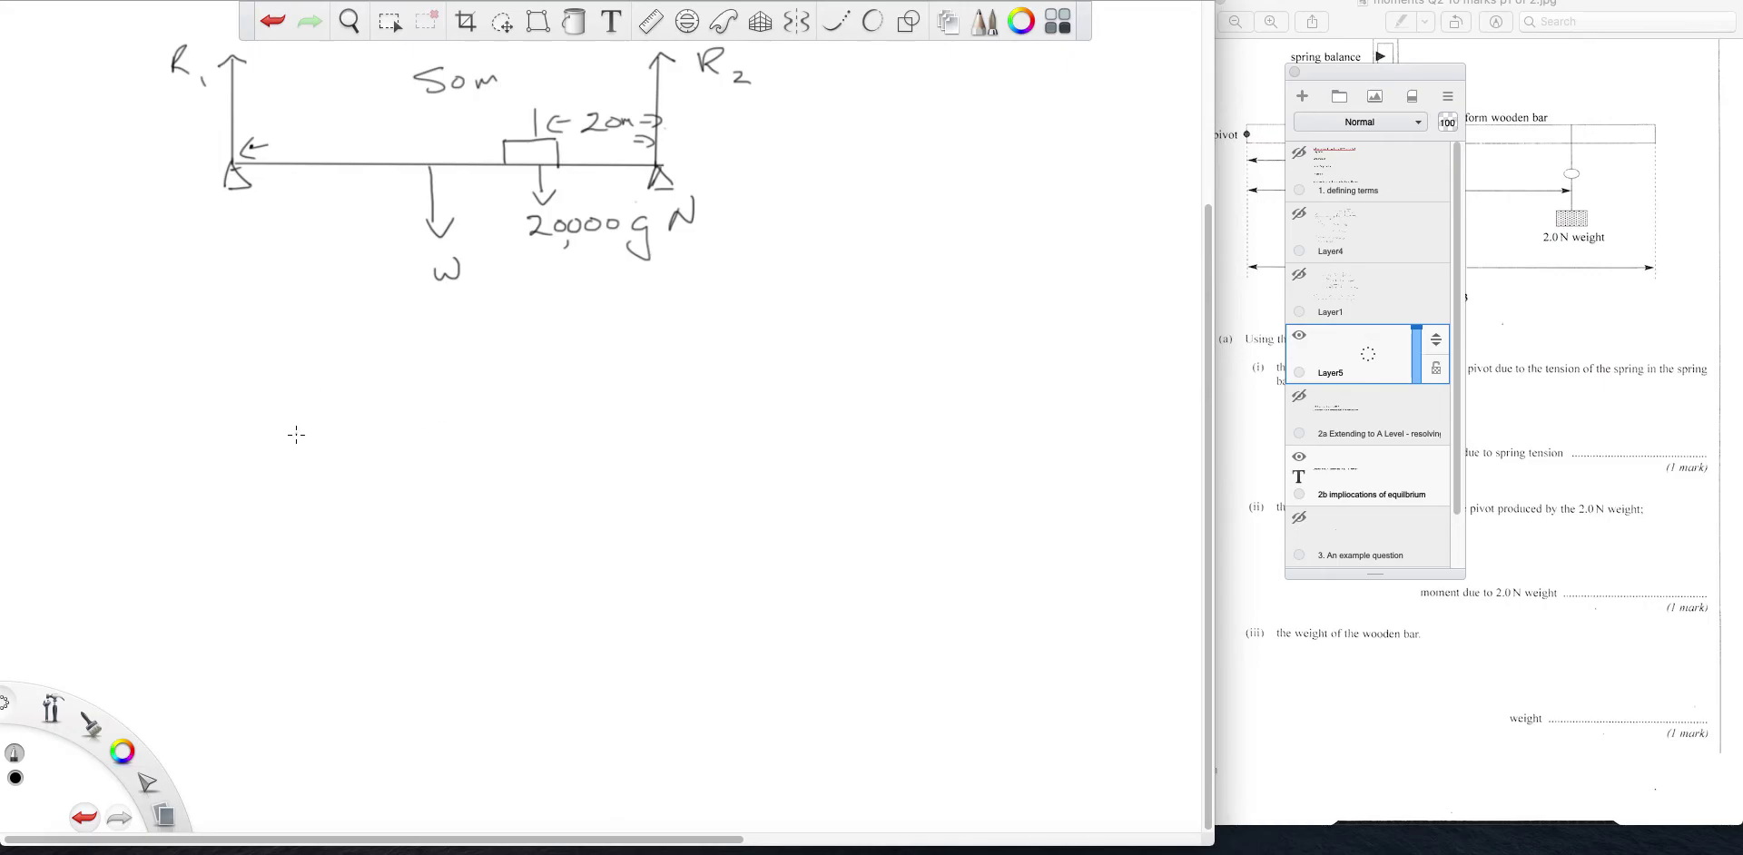
# Write W = 1000000gN under the weight arrow and label the supports A and B.
pyautogui.moveTo(445, 277); pyautogui.dragTo(460, 263)
pyautogui.moveTo(414, 311); pyautogui.dragTo(438, 317)
pyautogui.moveTo(464, 303); pyautogui.dragTo(465, 323)
pyautogui.moveTo(483, 305)
pyautogui.mouseDown()
pyautogui.moveTo(476, 322)
pyautogui.moveTo(484, 306)
pyautogui.moveTo(591, 307)
pyautogui.mouseUp()
pyautogui.moveTo(621, 305)
pyautogui.mouseDown()
pyautogui.moveTo(607, 318)
pyautogui.moveTo(622, 306)
pyautogui.mouseUp()
pyautogui.moveTo(652, 303)
pyautogui.mouseDown()
pyautogui.moveTo(678, 319)
pyautogui.moveTo(674, 343)
pyautogui.moveTo(738, 281)
pyautogui.mouseUp()
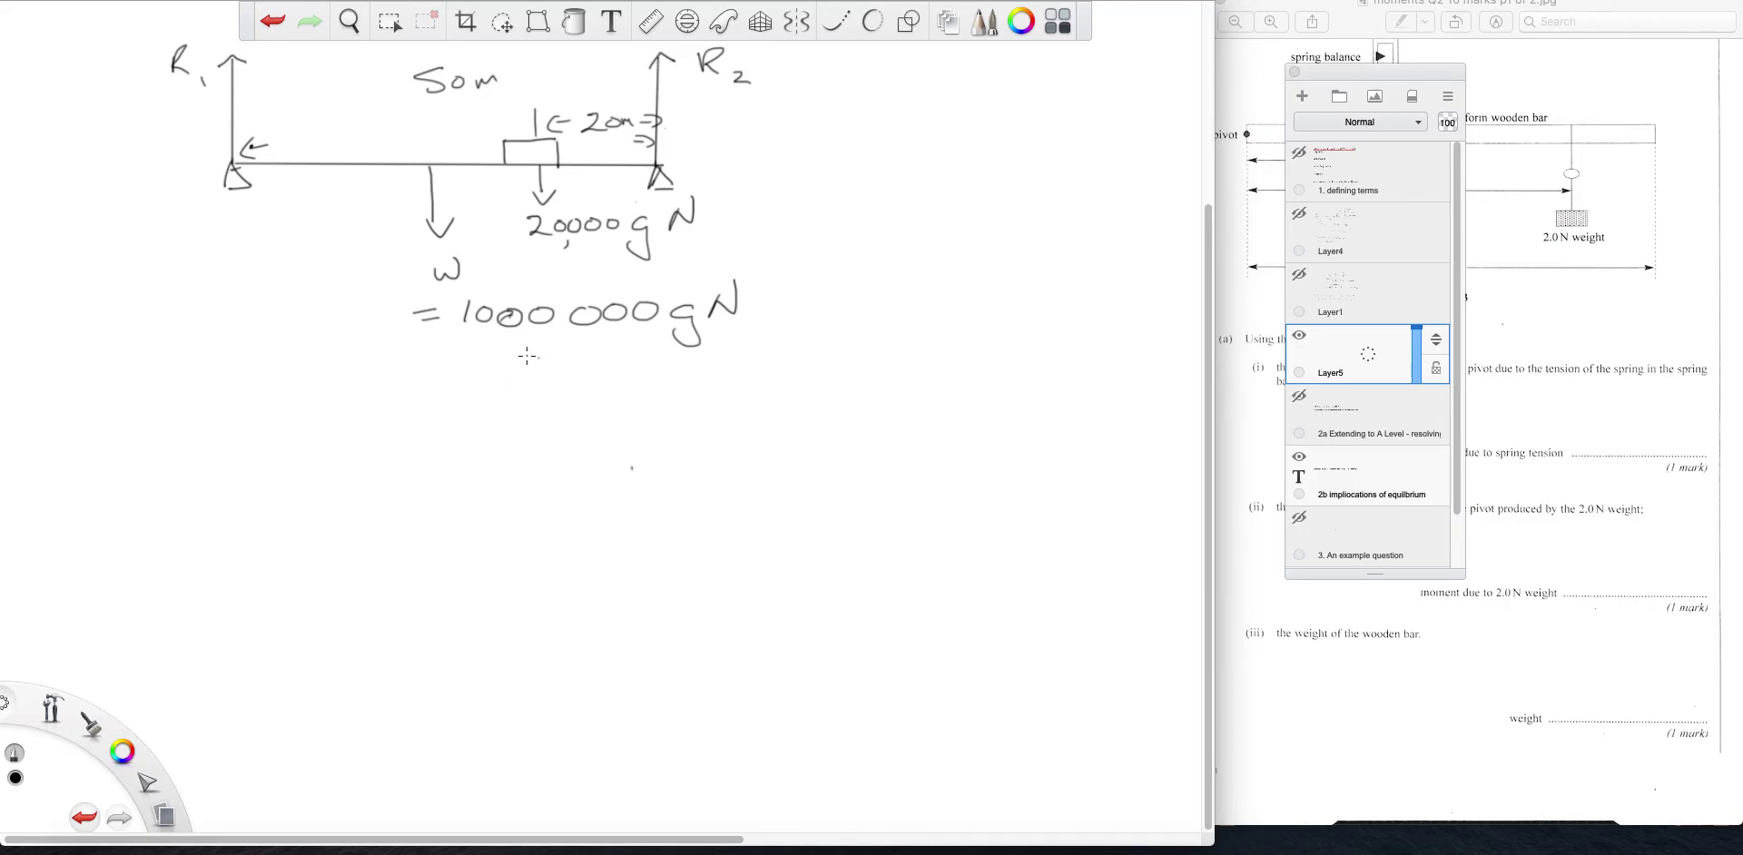
pyautogui.moveTo(232, 234)
pyautogui.mouseDown()
pyautogui.moveTo(243, 201)
pyautogui.moveTo(254, 233)
pyautogui.mouseUp()
pyautogui.moveTo(233, 218); pyautogui.dragTo(252, 218)
pyautogui.moveTo(737, 174); pyautogui.dragTo(740, 209)
# Write a circled 1 and 'Take moments about' below the diagram.
pyautogui.moveTo(118, 403)
pyautogui.mouseDown()
pyautogui.moveTo(136, 458)
pyautogui.moveTo(121, 404)
pyautogui.mouseUp()
pyautogui.moveTo(115, 416)
pyautogui.mouseDown()
pyautogui.moveTo(117, 447)
pyautogui.moveTo(213, 414)
pyautogui.moveTo(192, 451)
pyautogui.mouseUp()
pyautogui.moveTo(234, 427); pyautogui.dragTo(241, 447)
pyautogui.moveTo(262, 419)
pyautogui.mouseDown()
pyautogui.moveTo(265, 444)
pyautogui.moveTo(374, 418)
pyautogui.moveTo(396, 433)
pyautogui.moveTo(622, 432)
pyautogui.moveTo(721, 403)
pyautogui.mouseUp()
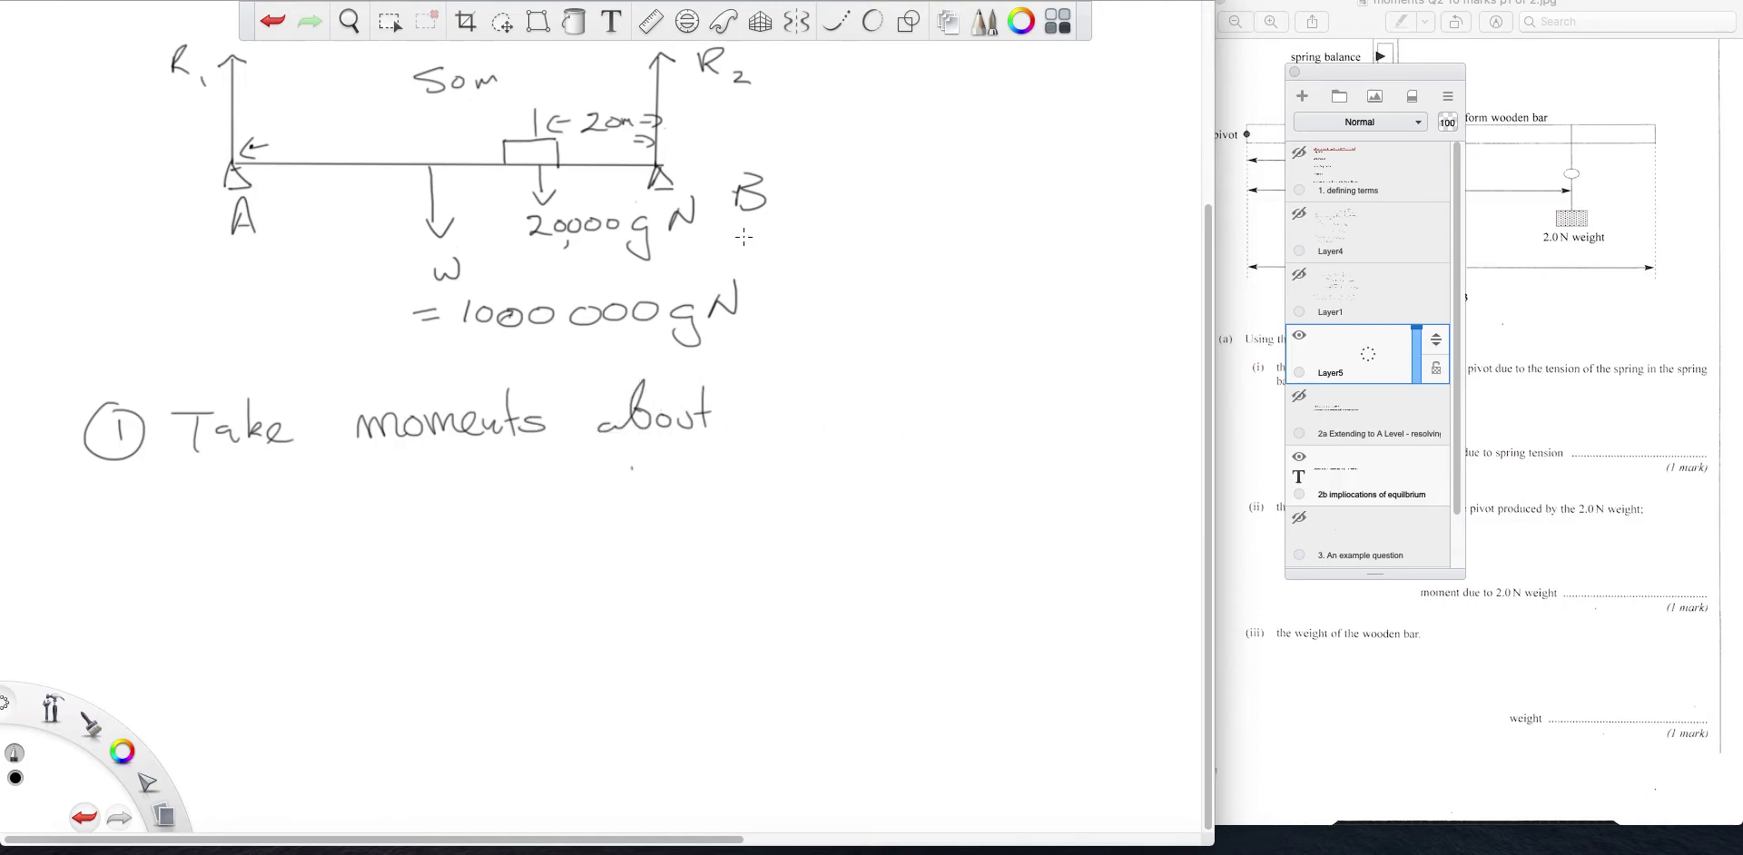
# Finish 'about A:' and write the first moment term 1000000×9.8×25.
pyautogui.moveTo(744, 405)
pyautogui.mouseDown()
pyautogui.moveTo(735, 427)
pyautogui.moveTo(761, 429)
pyautogui.moveTo(763, 410)
pyautogui.mouseUp()
pyautogui.moveTo(193, 503)
pyautogui.mouseDown()
pyautogui.moveTo(186, 530)
pyautogui.moveTo(236, 512)
pyautogui.moveTo(406, 510)
pyautogui.mouseUp()
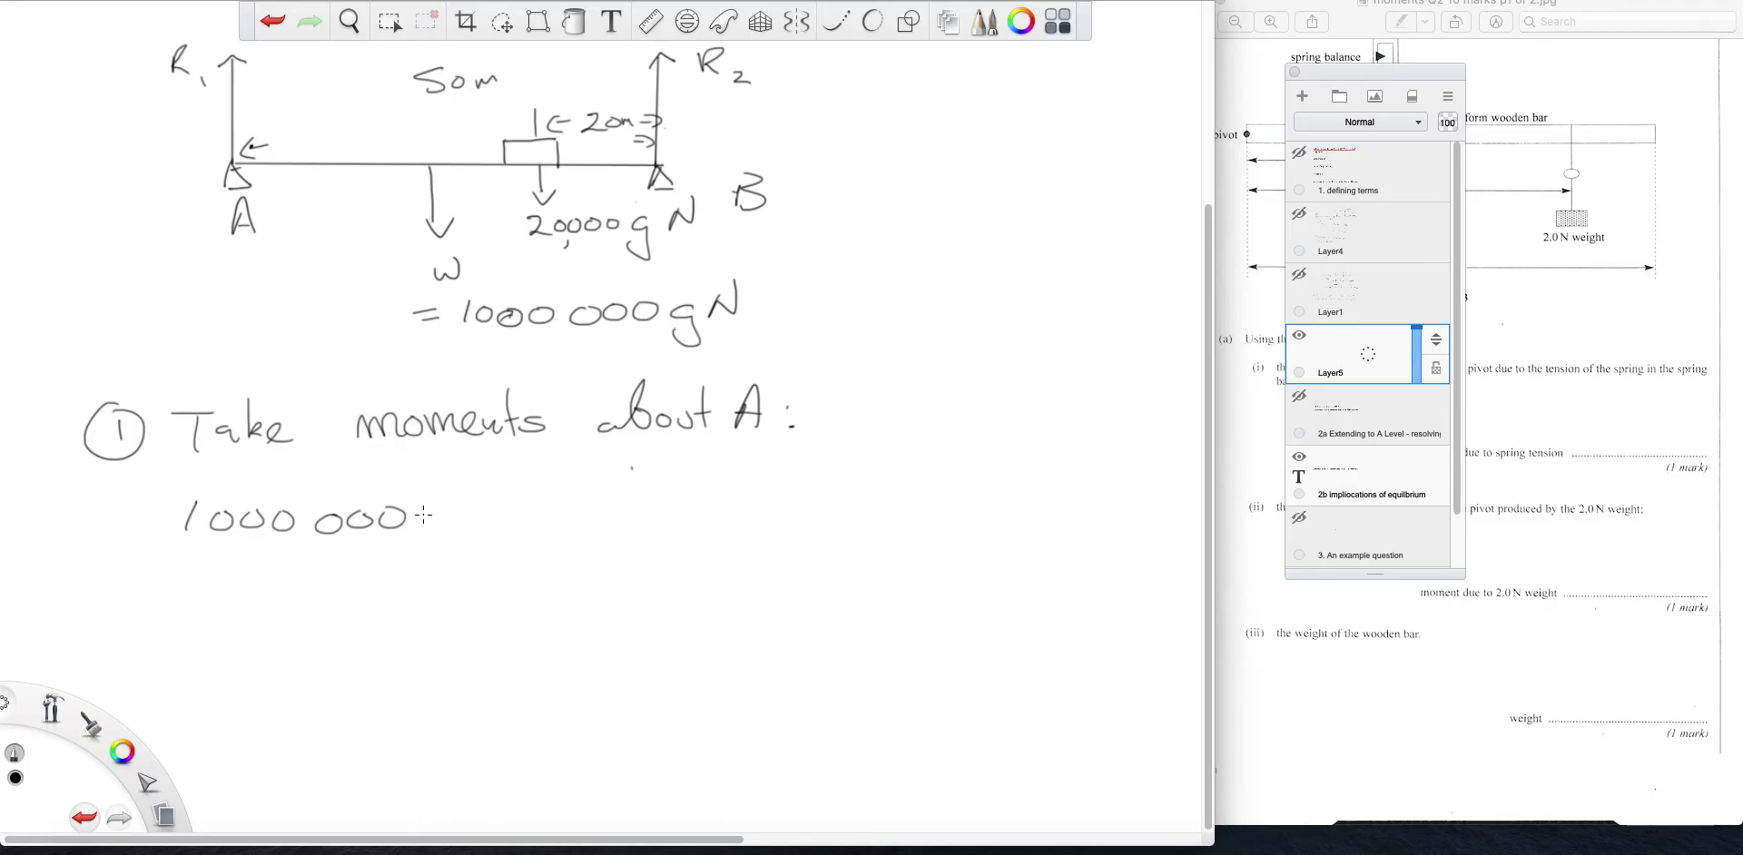
pyautogui.moveTo(431, 514); pyautogui.dragTo(451, 534)
pyautogui.moveTo(450, 514)
pyautogui.mouseDown()
pyautogui.moveTo(430, 534)
pyautogui.moveTo(511, 531)
pyautogui.moveTo(523, 508)
pyautogui.mouseUp()
pyautogui.click(494, 524)
pyautogui.moveTo(543, 516)
pyautogui.mouseDown()
pyautogui.moveTo(566, 537)
pyautogui.moveTo(545, 537)
pyautogui.mouseUp()
pyautogui.moveTo(585, 508); pyautogui.dragTo(606, 534)
pyautogui.moveTo(618, 506)
pyautogui.mouseDown()
pyautogui.moveTo(611, 532)
pyautogui.moveTo(644, 506)
pyautogui.moveTo(676, 540)
pyautogui.moveTo(760, 542)
pyautogui.mouseUp()
# Add the load moment term + 20000×9.8×30.
pyautogui.moveTo(779, 521); pyautogui.dragTo(820, 527)
pyautogui.moveTo(841, 524); pyautogui.dragTo(904, 544)
pyautogui.moveTo(905, 526); pyautogui.dragTo(886, 544)
pyautogui.moveTo(927, 511)
pyautogui.mouseDown()
pyautogui.moveTo(928, 547)
pyautogui.moveTo(971, 522)
pyautogui.moveTo(1012, 543)
pyautogui.mouseUp()
pyautogui.moveTo(1014, 528); pyautogui.dragTo(988, 546)
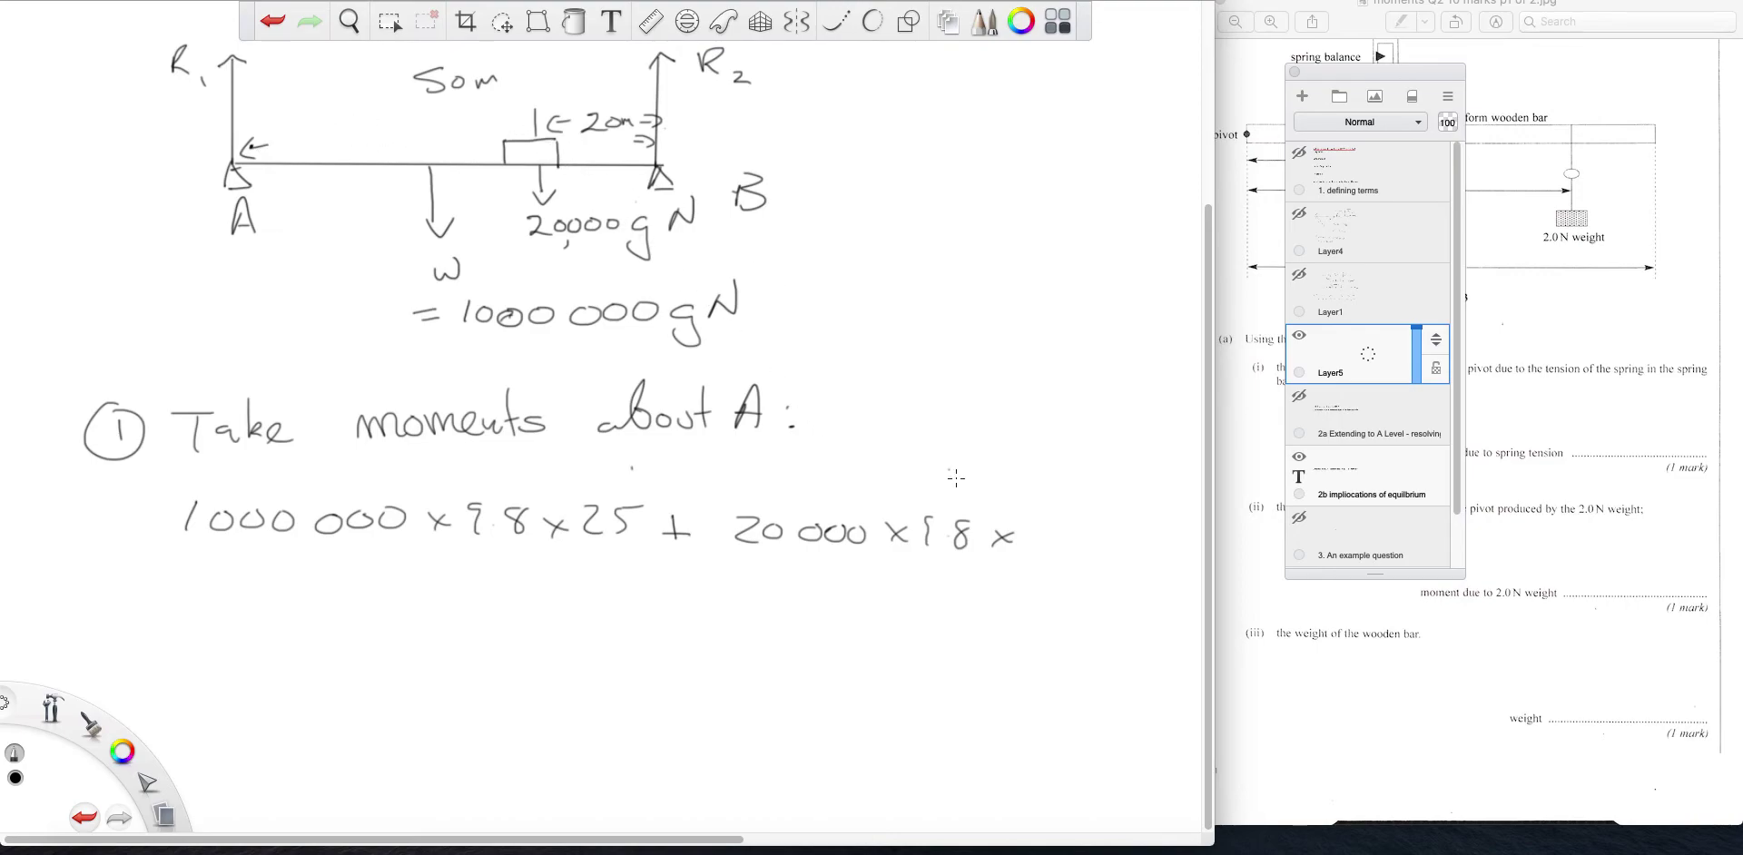
pyautogui.moveTo(1029, 527)
pyautogui.mouseDown()
pyautogui.moveTo(1032, 545)
pyautogui.moveTo(1058, 534)
pyautogui.mouseUp()
pyautogui.click(458, 586)
# Complete the equation with = R2×50 ⇒ R2.
pyautogui.moveTo(198, 591)
pyautogui.mouseDown()
pyautogui.moveTo(356, 628)
pyautogui.moveTo(410, 621)
pyautogui.mouseUp()
pyautogui.moveTo(409, 603); pyautogui.dragTo(383, 623)
pyautogui.moveTo(467, 590)
pyautogui.mouseDown()
pyautogui.moveTo(443, 606)
pyautogui.moveTo(454, 617)
pyautogui.mouseUp()
pyautogui.moveTo(490, 599)
pyautogui.mouseDown()
pyautogui.moveTo(478, 617)
pyautogui.moveTo(499, 601)
pyautogui.mouseUp()
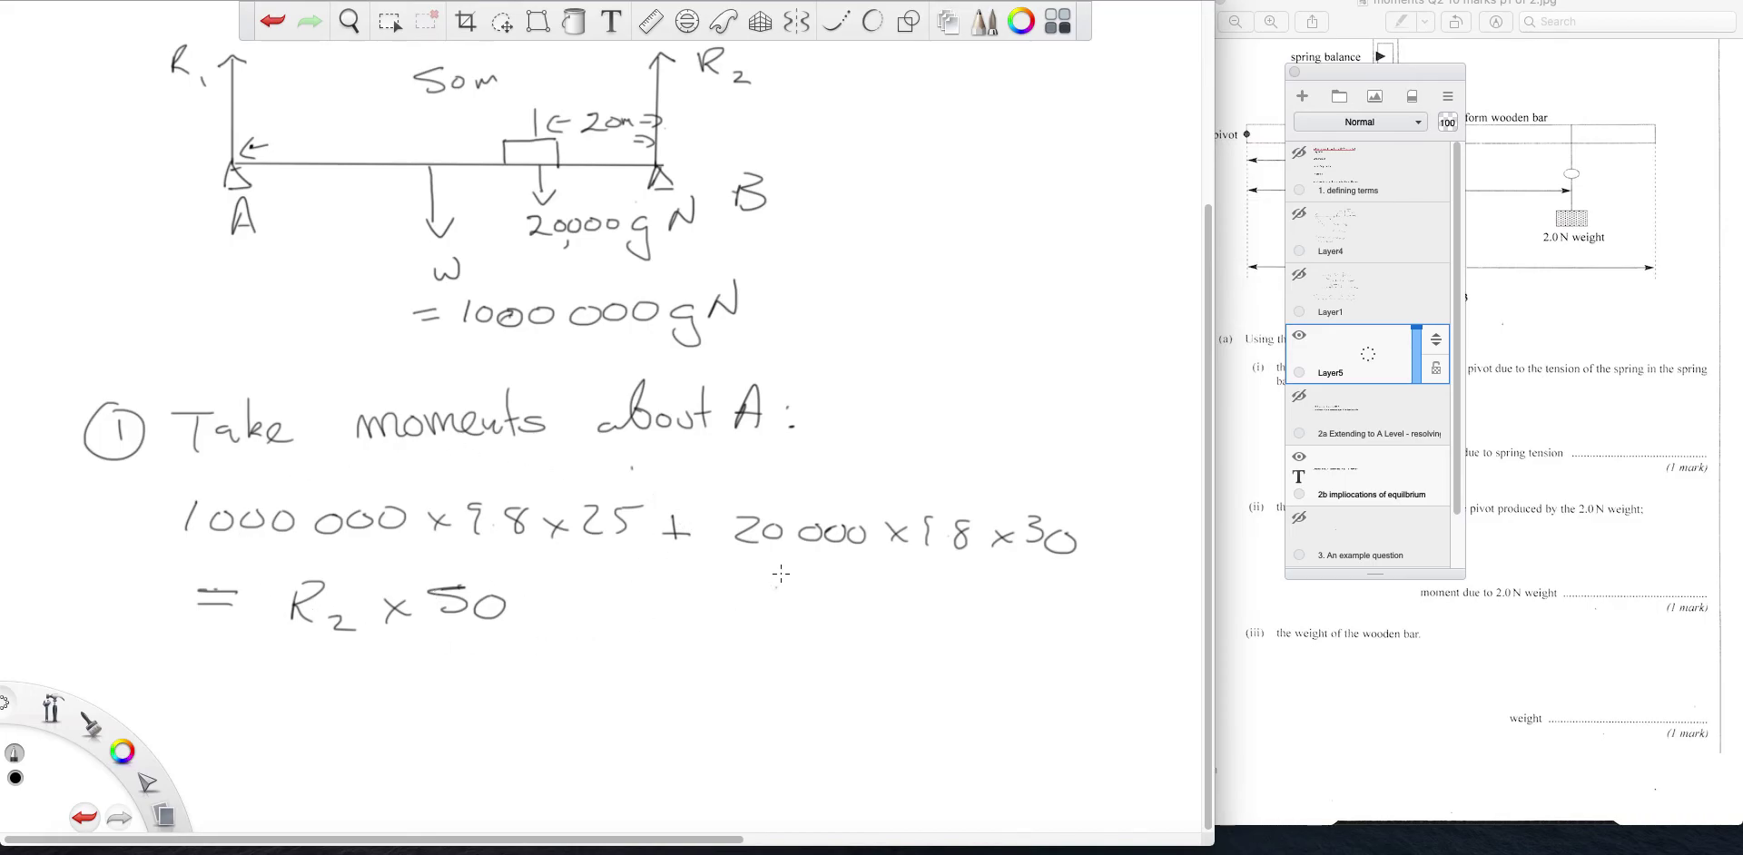
pyautogui.click(944, 538)
pyautogui.moveTo(583, 606)
pyautogui.mouseDown()
pyautogui.moveTo(634, 622)
pyautogui.moveTo(637, 595)
pyautogui.moveTo(627, 646)
pyautogui.mouseUp()
pyautogui.moveTo(713, 595); pyautogui.dragTo(787, 646)
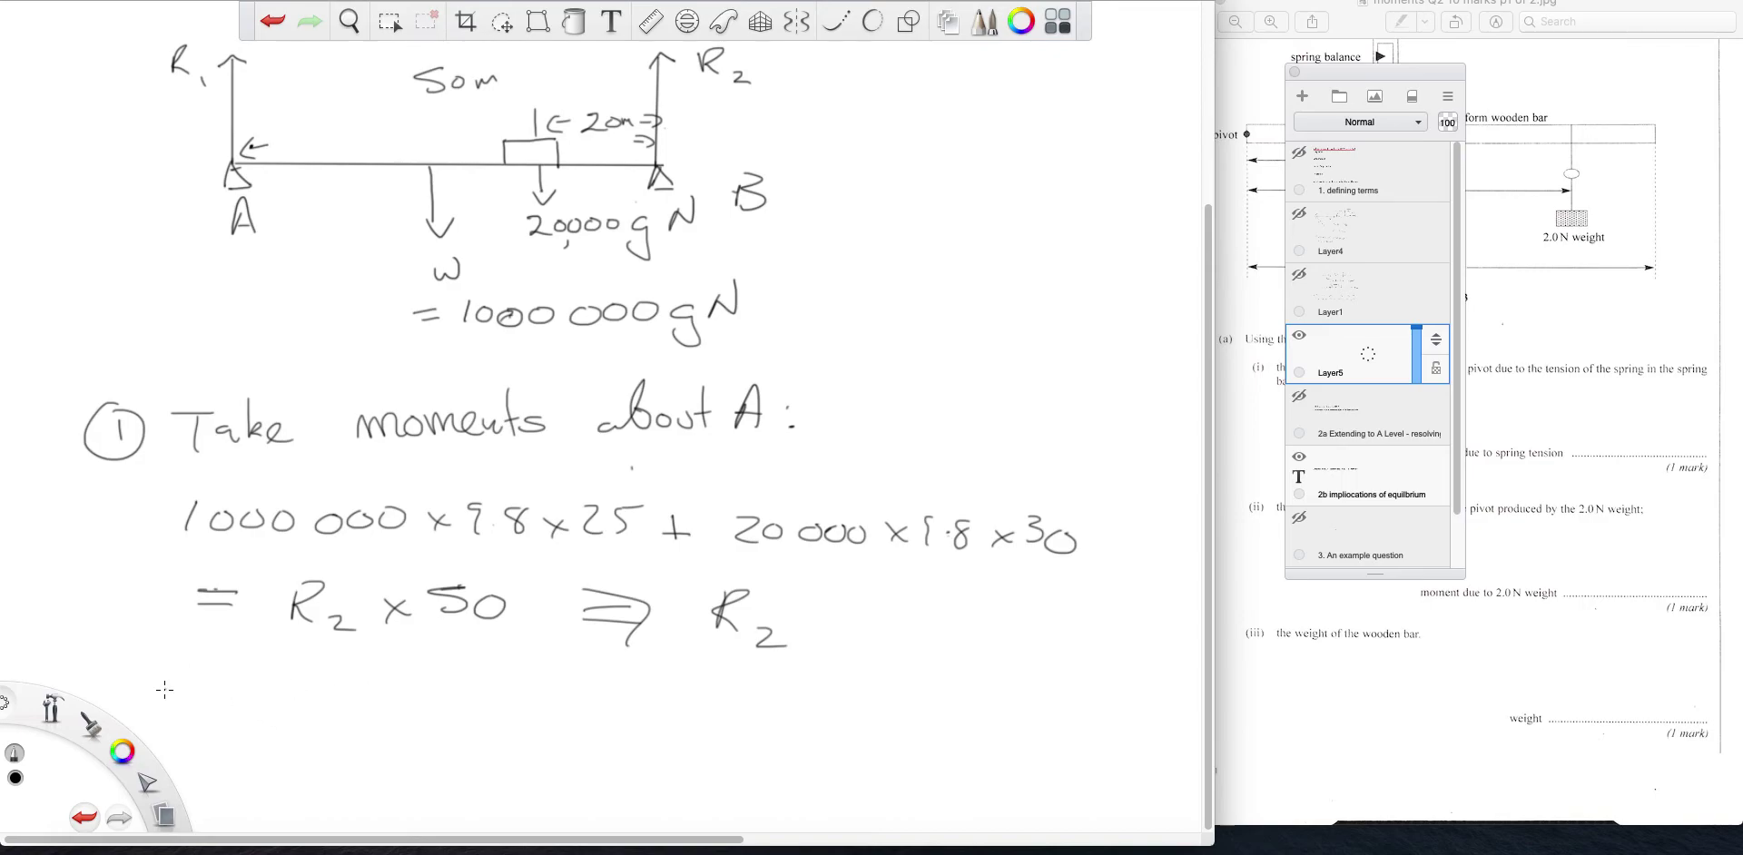
pyautogui.moveTo(156, 687); pyautogui.dragTo(186, 704)
# Write a circled 2 with 'ΣF = 0 for equilibrium'.
pyautogui.moveTo(182, 665)
pyautogui.mouseDown()
pyautogui.moveTo(159, 664)
pyautogui.moveTo(181, 724)
pyautogui.moveTo(177, 667)
pyautogui.mouseUp()
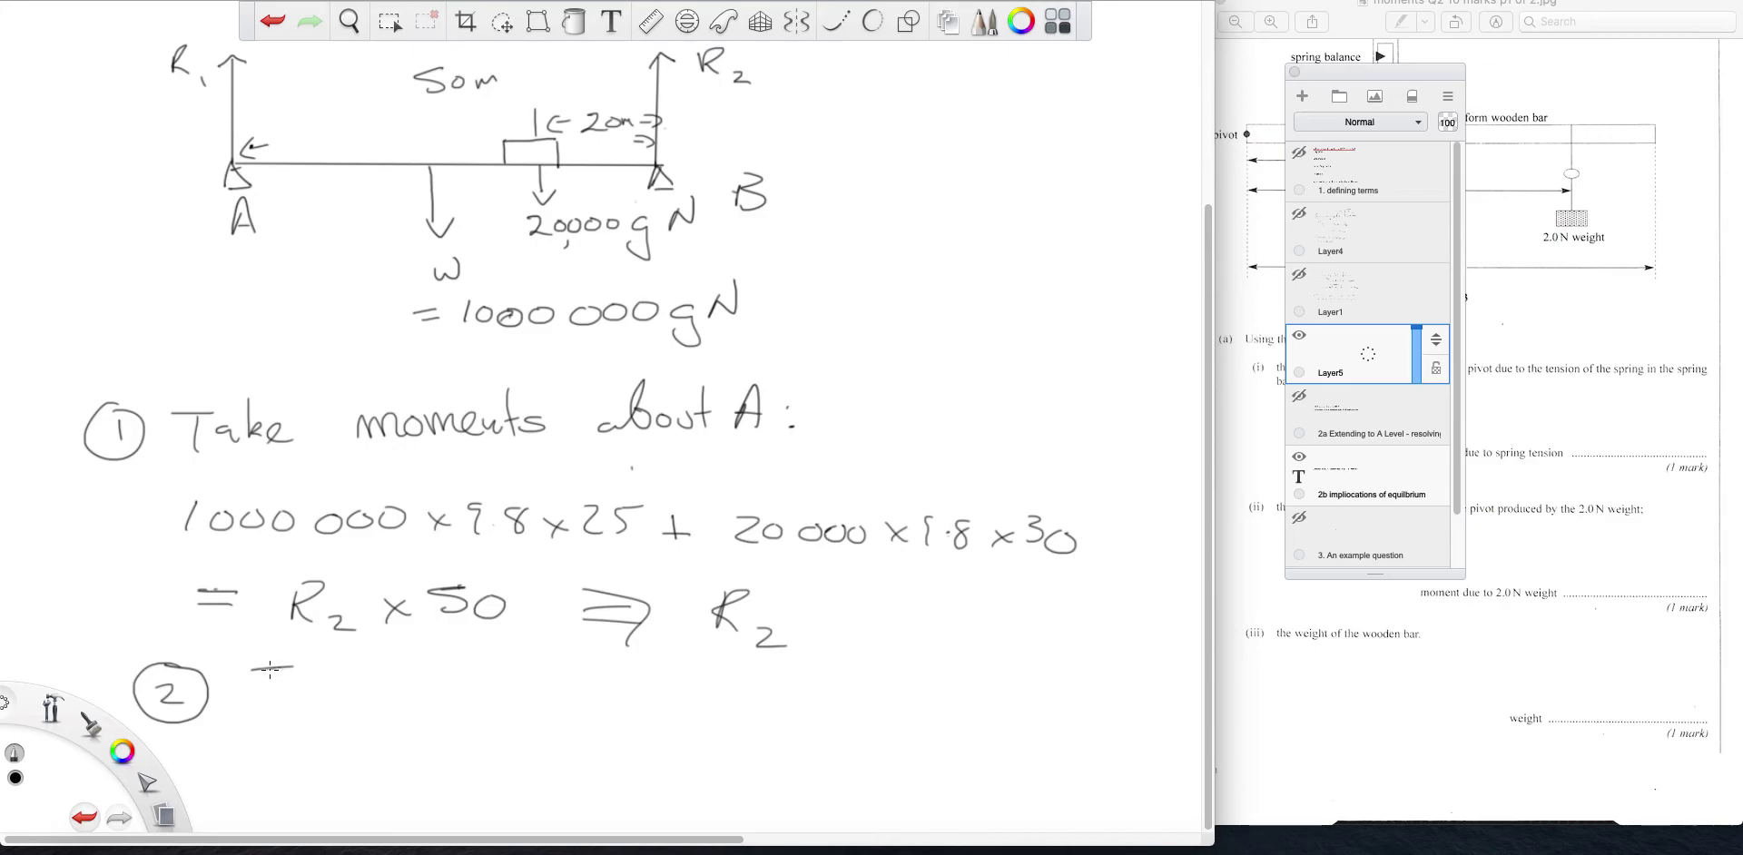
pyautogui.moveTo(292, 669)
pyautogui.mouseDown()
pyautogui.moveTo(243, 717)
pyautogui.moveTo(292, 716)
pyautogui.moveTo(340, 677)
pyautogui.mouseUp()
pyautogui.moveTo(310, 680)
pyautogui.mouseDown()
pyautogui.moveTo(309, 722)
pyautogui.moveTo(445, 683)
pyautogui.mouseUp()
pyautogui.moveTo(545, 640); pyautogui.dragTo(527, 742)
pyautogui.moveTo(542, 641)
pyautogui.mouseDown()
pyautogui.moveTo(565, 687)
pyautogui.moveTo(679, 704)
pyautogui.moveTo(675, 732)
pyautogui.mouseUp()
pyautogui.moveTo(705, 681)
pyautogui.mouseDown()
pyautogui.moveTo(748, 699)
pyautogui.moveTo(788, 683)
pyautogui.mouseUp()
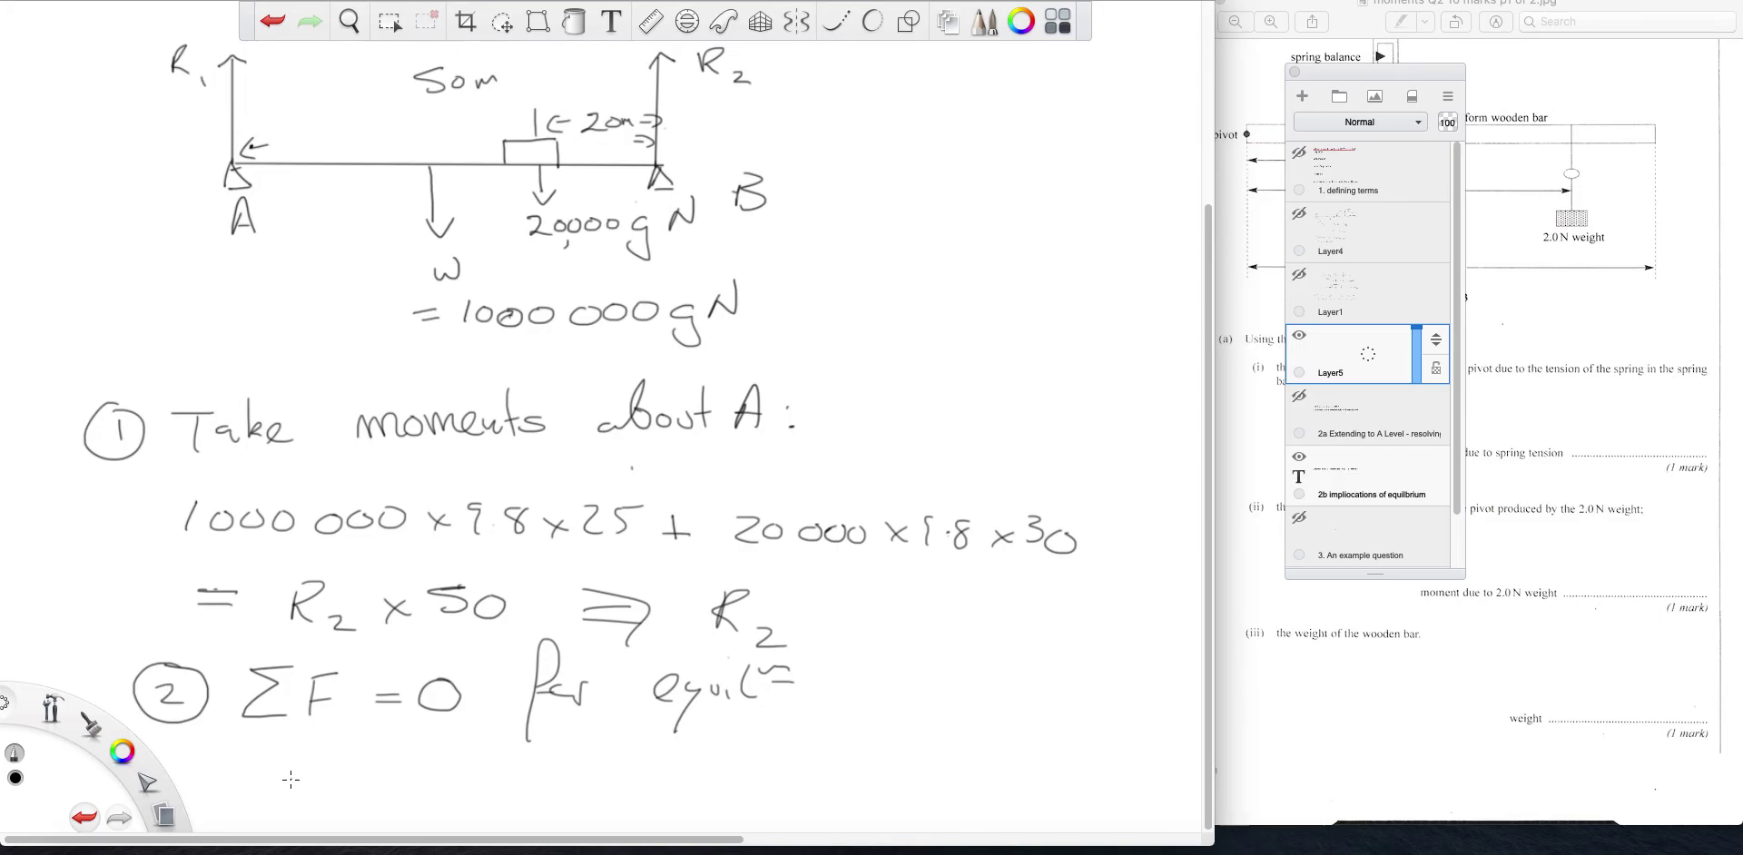
# Write R1 + R2 = W + W, circle R1 and draw a bracket beside the working.
pyautogui.moveTo(265, 765)
pyautogui.mouseDown()
pyautogui.moveTo(268, 790)
pyautogui.moveTo(310, 799)
pyautogui.moveTo(374, 780)
pyautogui.mouseUp()
pyautogui.moveTo(383, 797)
pyautogui.mouseDown()
pyautogui.moveTo(405, 770)
pyautogui.moveTo(410, 798)
pyautogui.mouseUp()
pyautogui.moveTo(420, 786); pyautogui.dragTo(451, 803)
pyautogui.moveTo(488, 777)
pyautogui.mouseDown()
pyautogui.moveTo(516, 792)
pyautogui.moveTo(604, 778)
pyautogui.moveTo(645, 800)
pyautogui.moveTo(659, 788)
pyautogui.mouseUp()
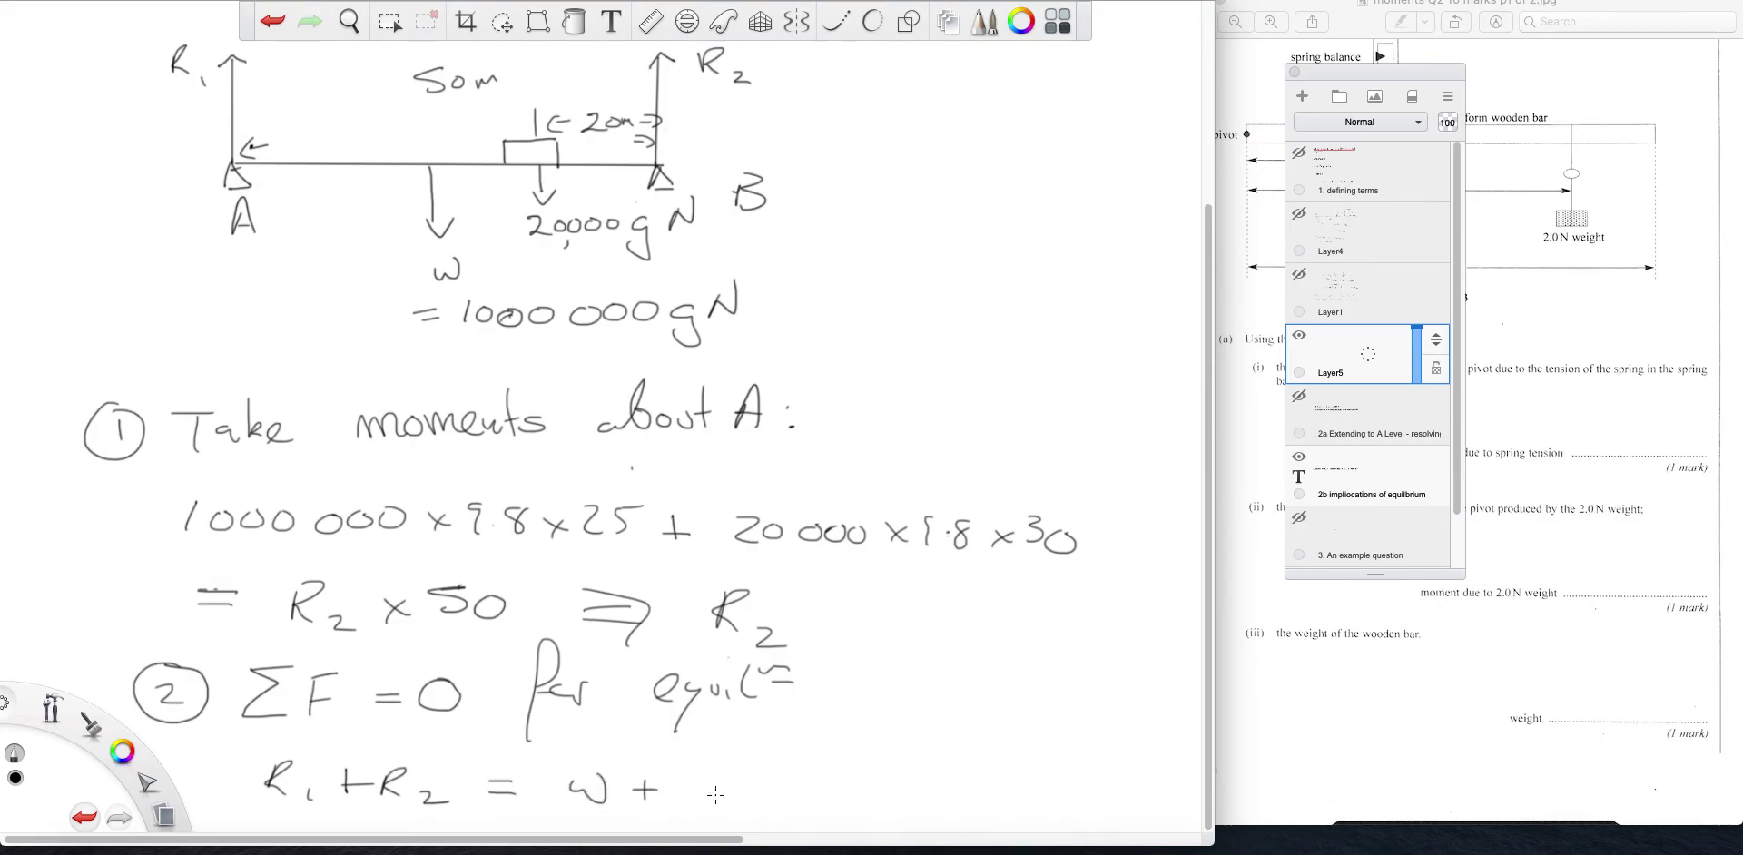
pyautogui.moveTo(699, 773)
pyautogui.mouseDown()
pyautogui.moveTo(726, 786)
pyautogui.moveTo(741, 771)
pyautogui.moveTo(773, 804)
pyautogui.mouseUp()
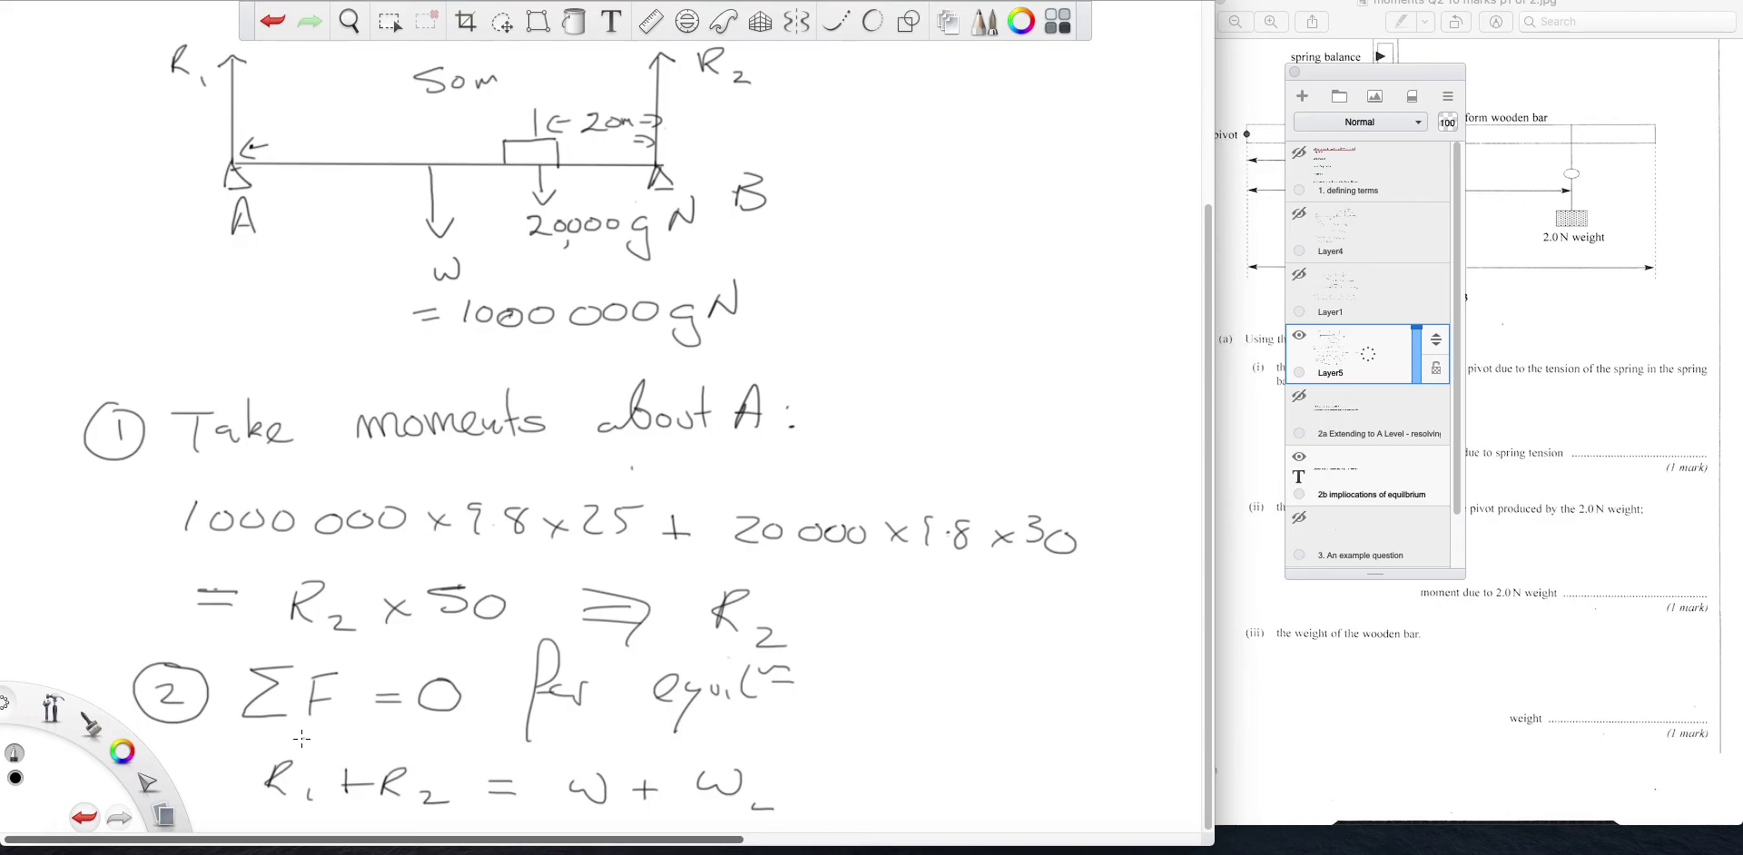
pyautogui.moveTo(296, 740)
pyautogui.mouseDown()
pyautogui.moveTo(237, 781)
pyautogui.moveTo(323, 818)
pyautogui.moveTo(325, 750)
pyautogui.moveTo(290, 737)
pyautogui.mouseUp()
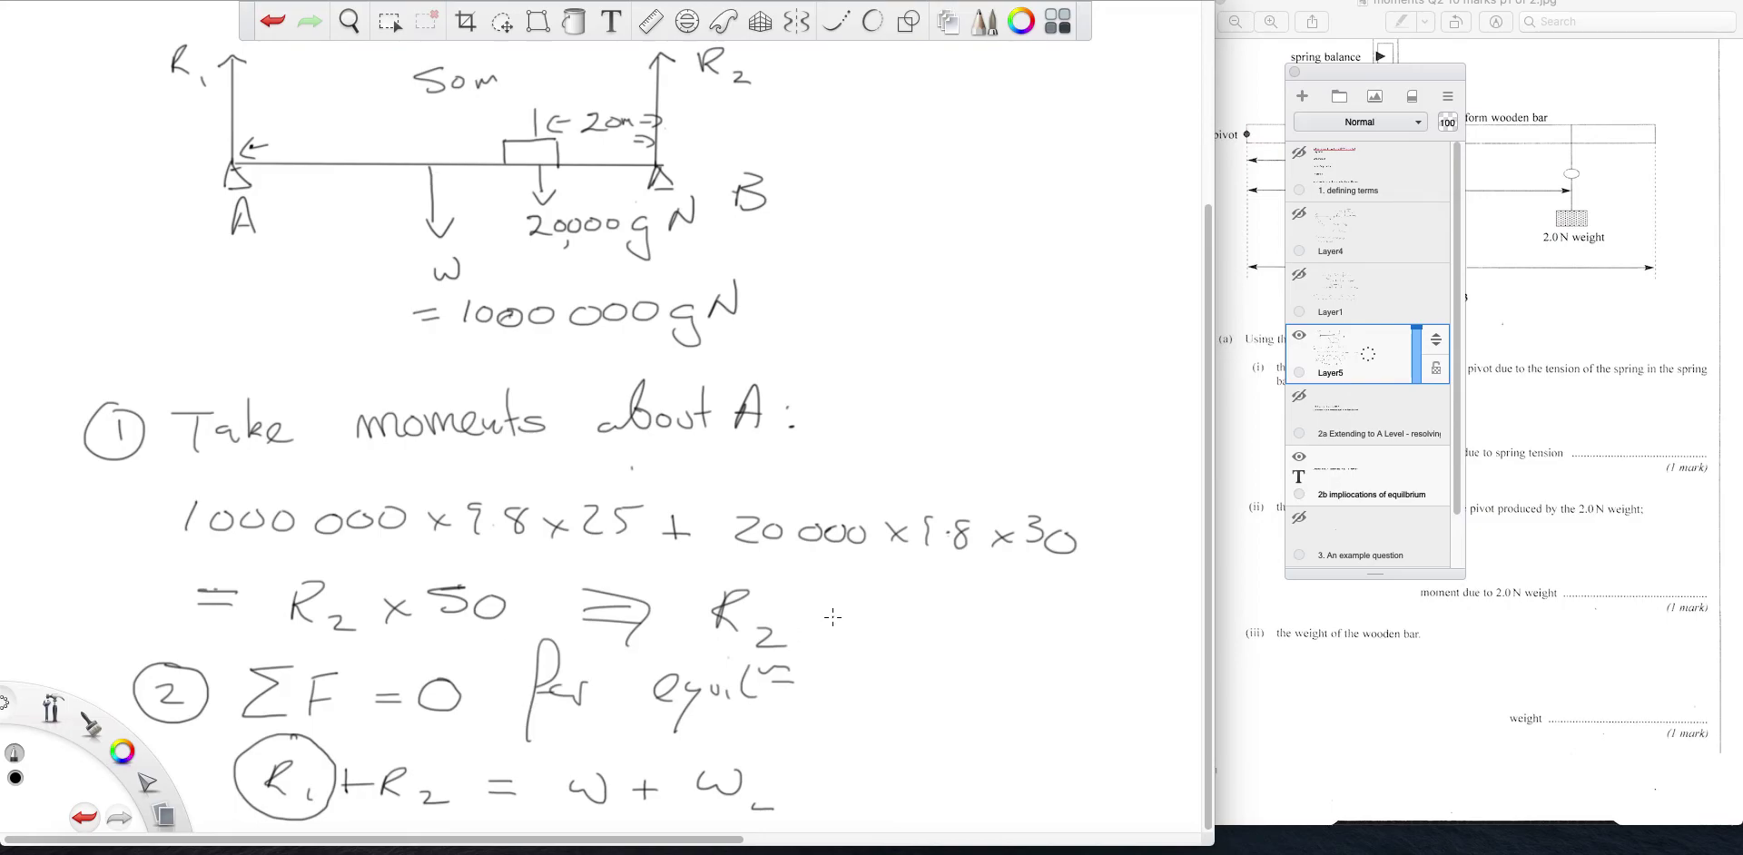
pyautogui.moveTo(994, 346)
pyautogui.mouseDown()
pyautogui.moveTo(1032, 351)
pyautogui.moveTo(1068, 488)
pyautogui.moveTo(974, 783)
pyautogui.moveTo(872, 795)
pyautogui.mouseUp()
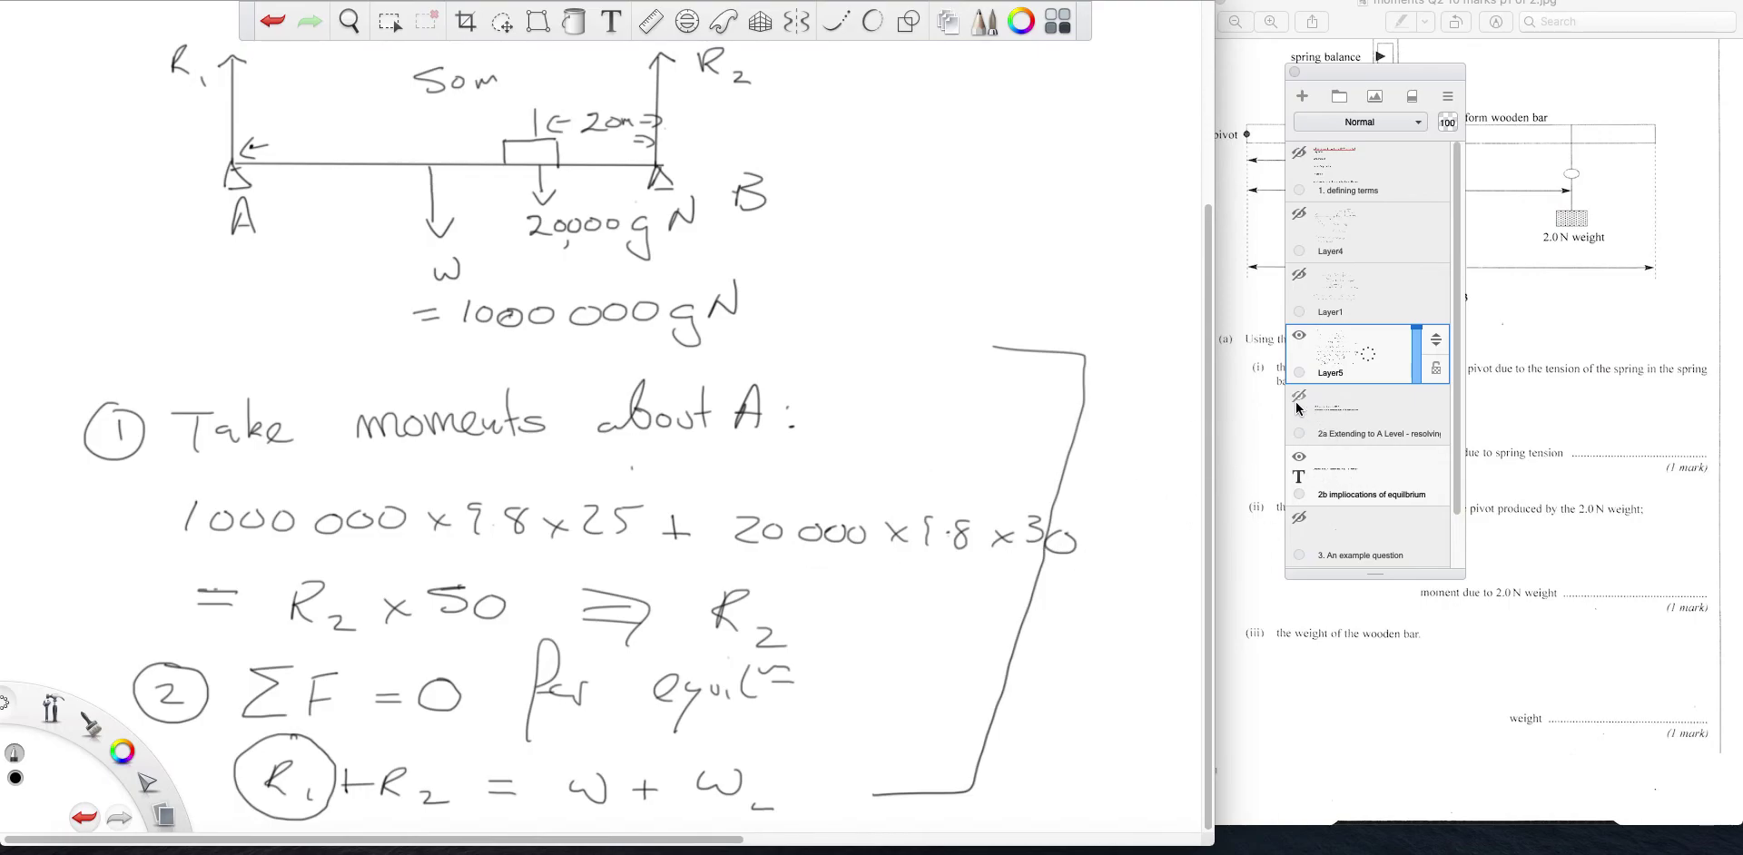
pyautogui.click(1301, 458)
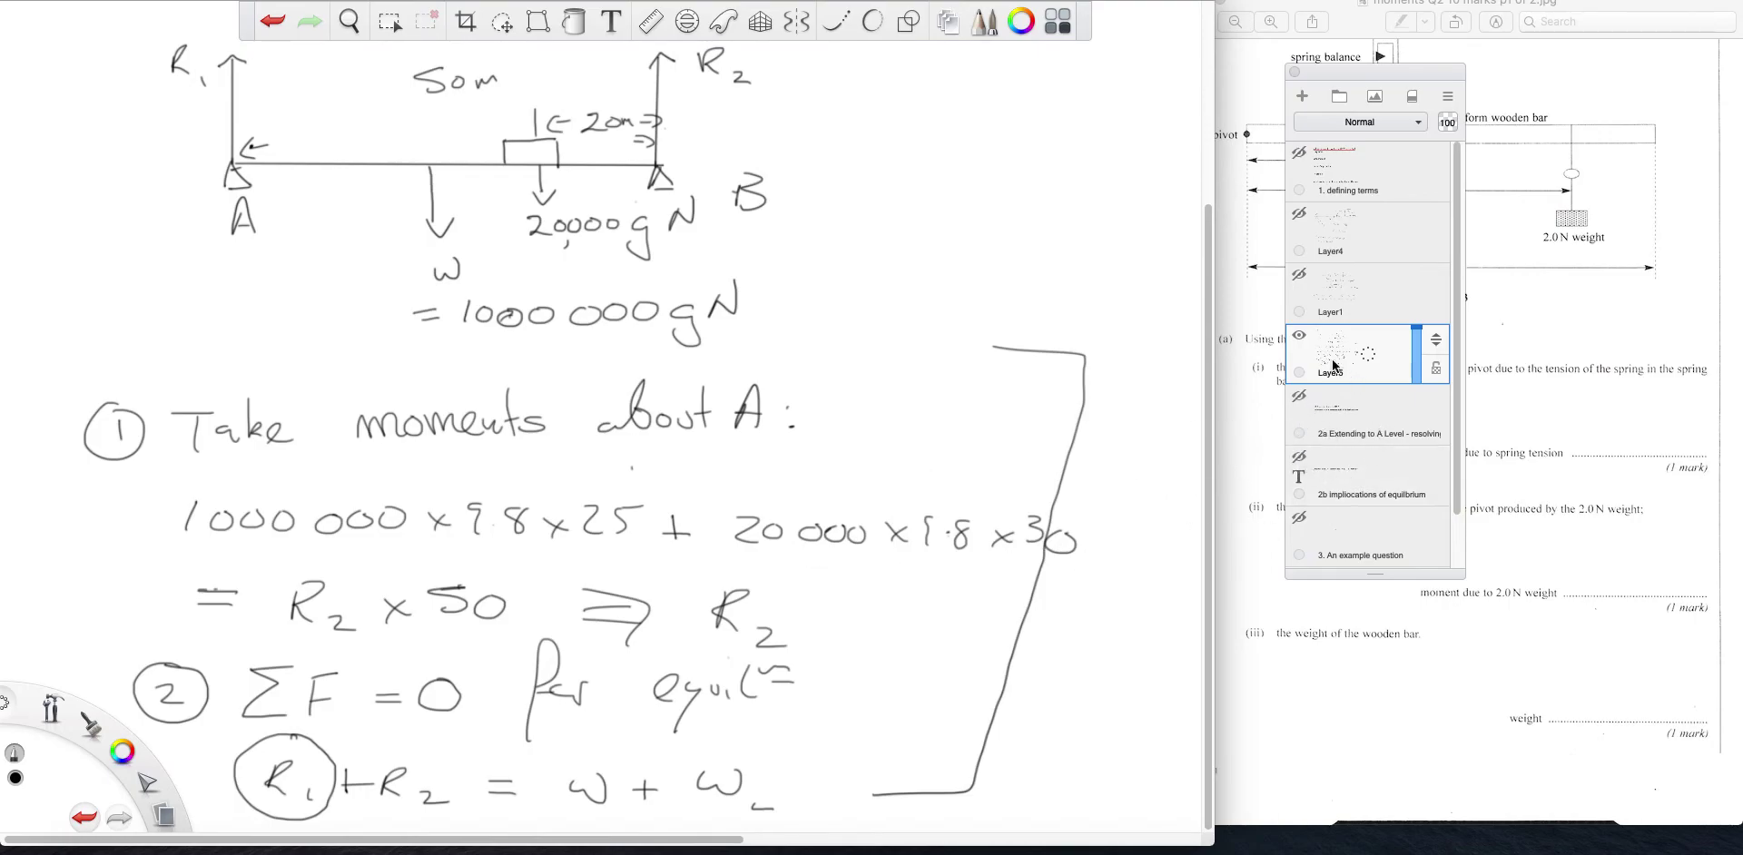
pyautogui.click(1304, 339)
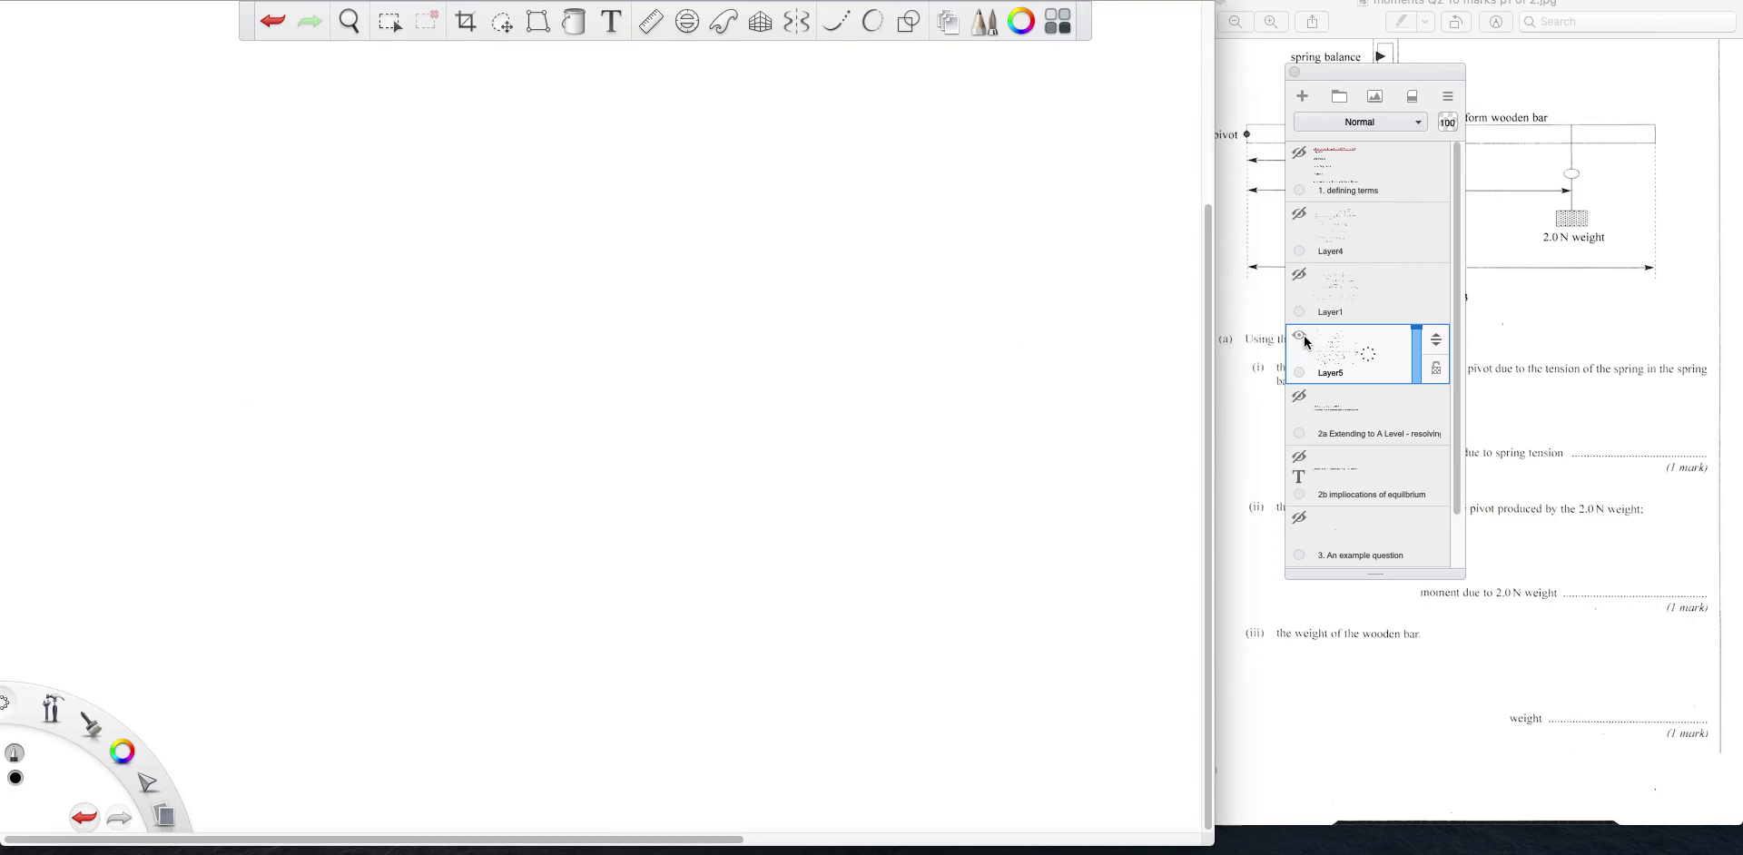
pyautogui.click(1300, 517)
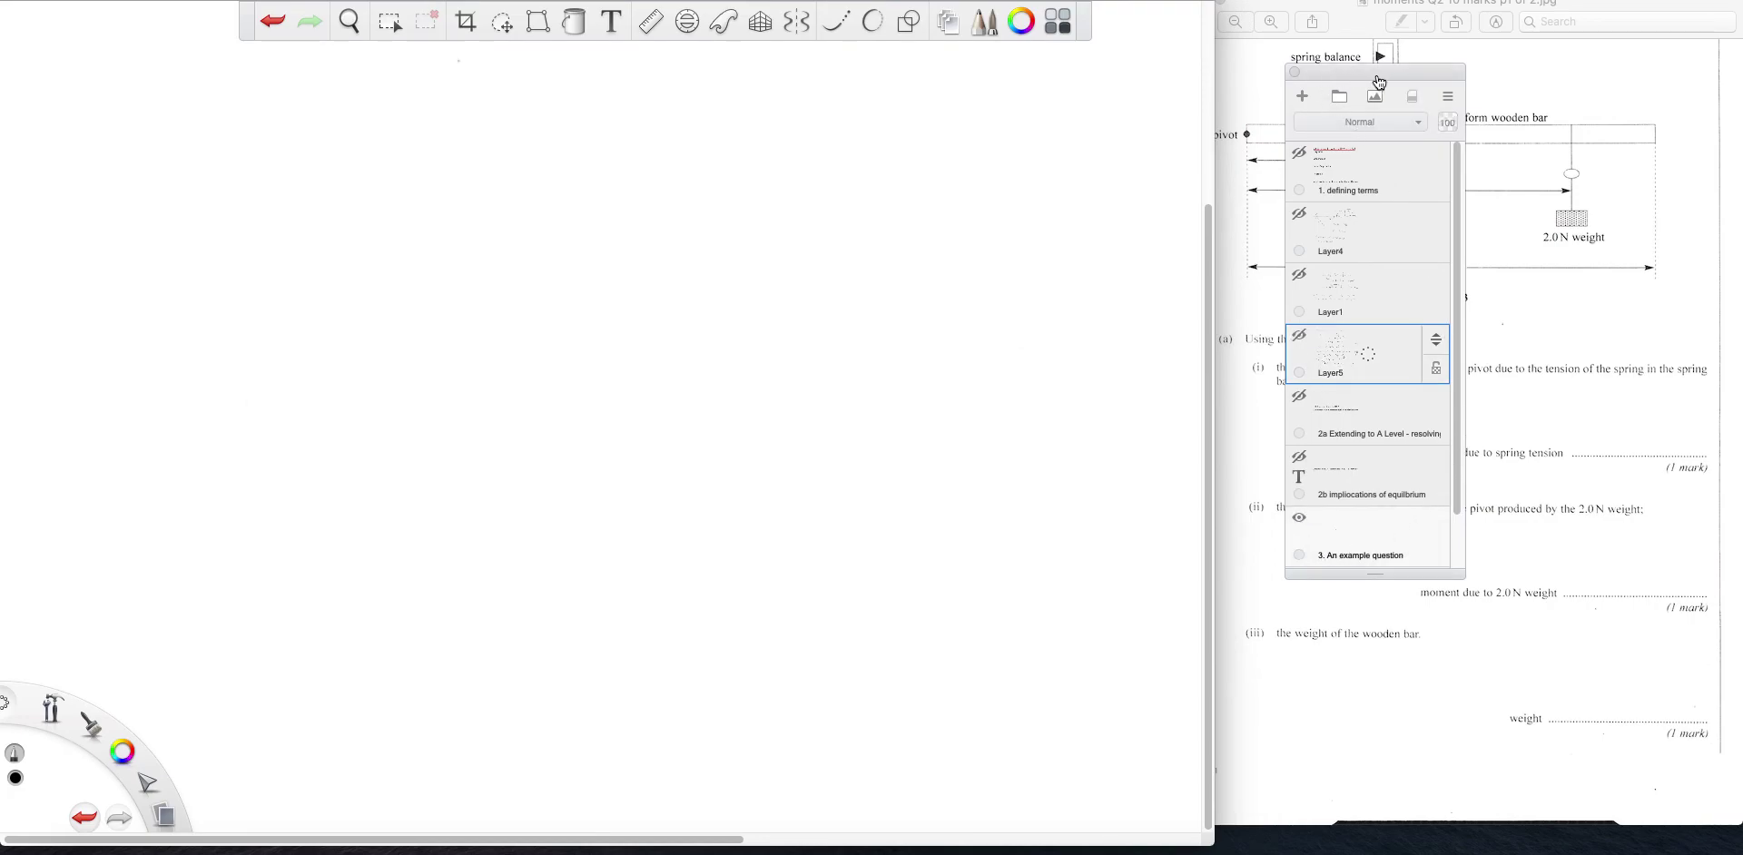
pyautogui.moveTo(1389, 86)
pyautogui.mouseDown()
pyautogui.moveTo(816, 86)
pyautogui.moveTo(315, 119)
pyautogui.moveTo(204, 74)
pyautogui.moveTo(144, 17)
pyautogui.mouseUp()
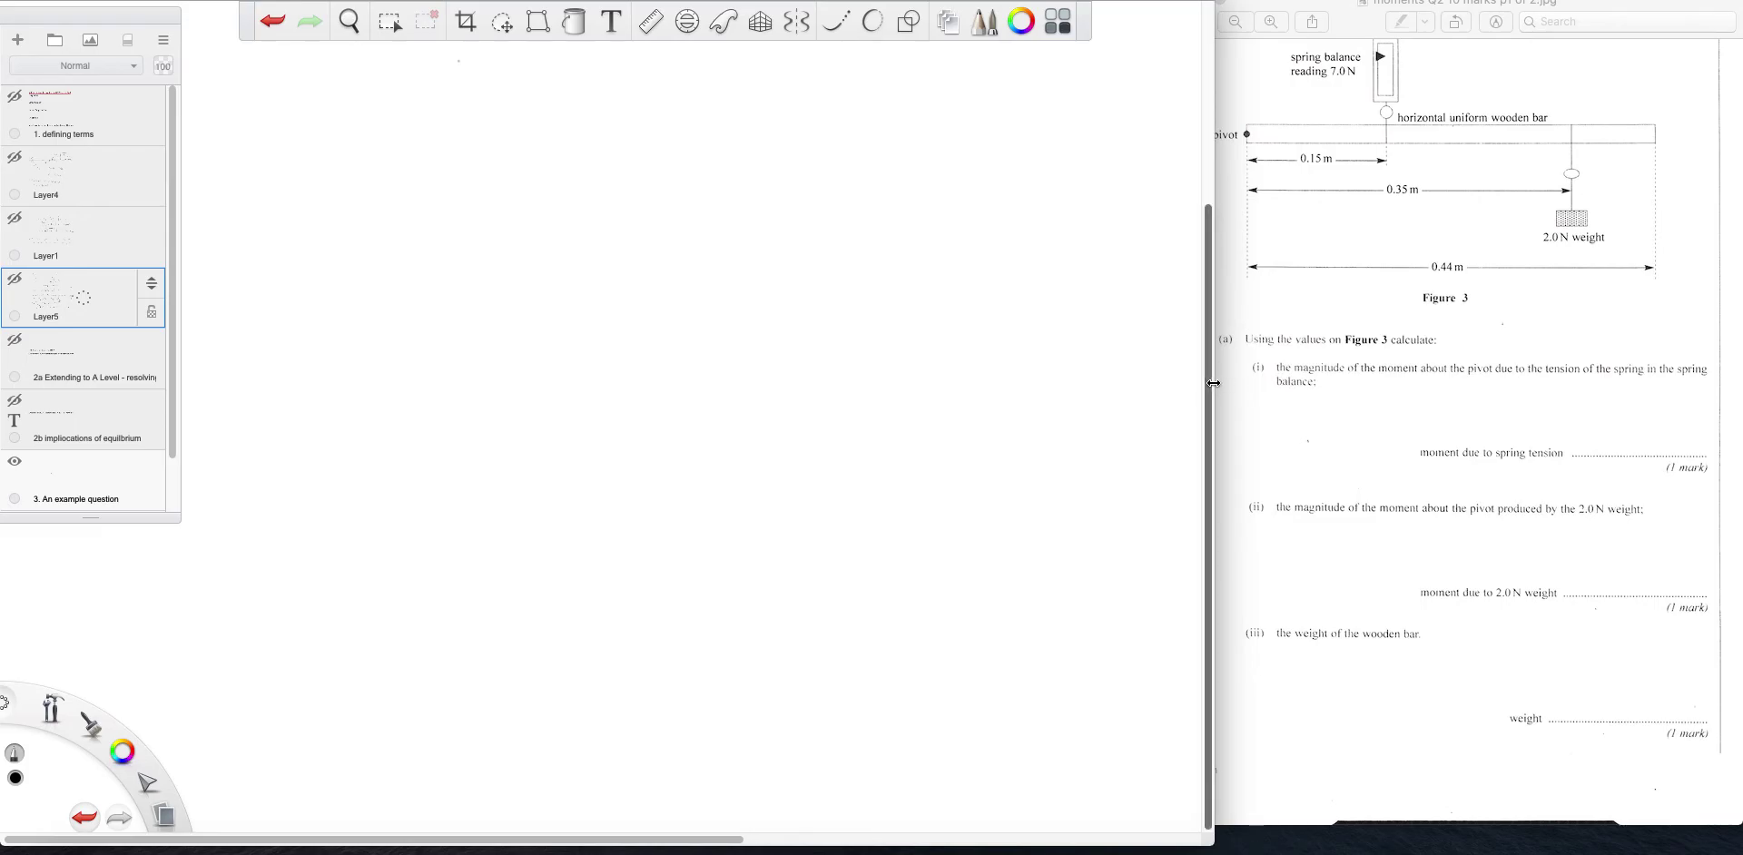
pyautogui.moveTo(1213, 383)
pyautogui.mouseDown()
pyautogui.moveTo(1155, 385)
pyautogui.moveTo(1173, 386)
pyautogui.mouseUp()
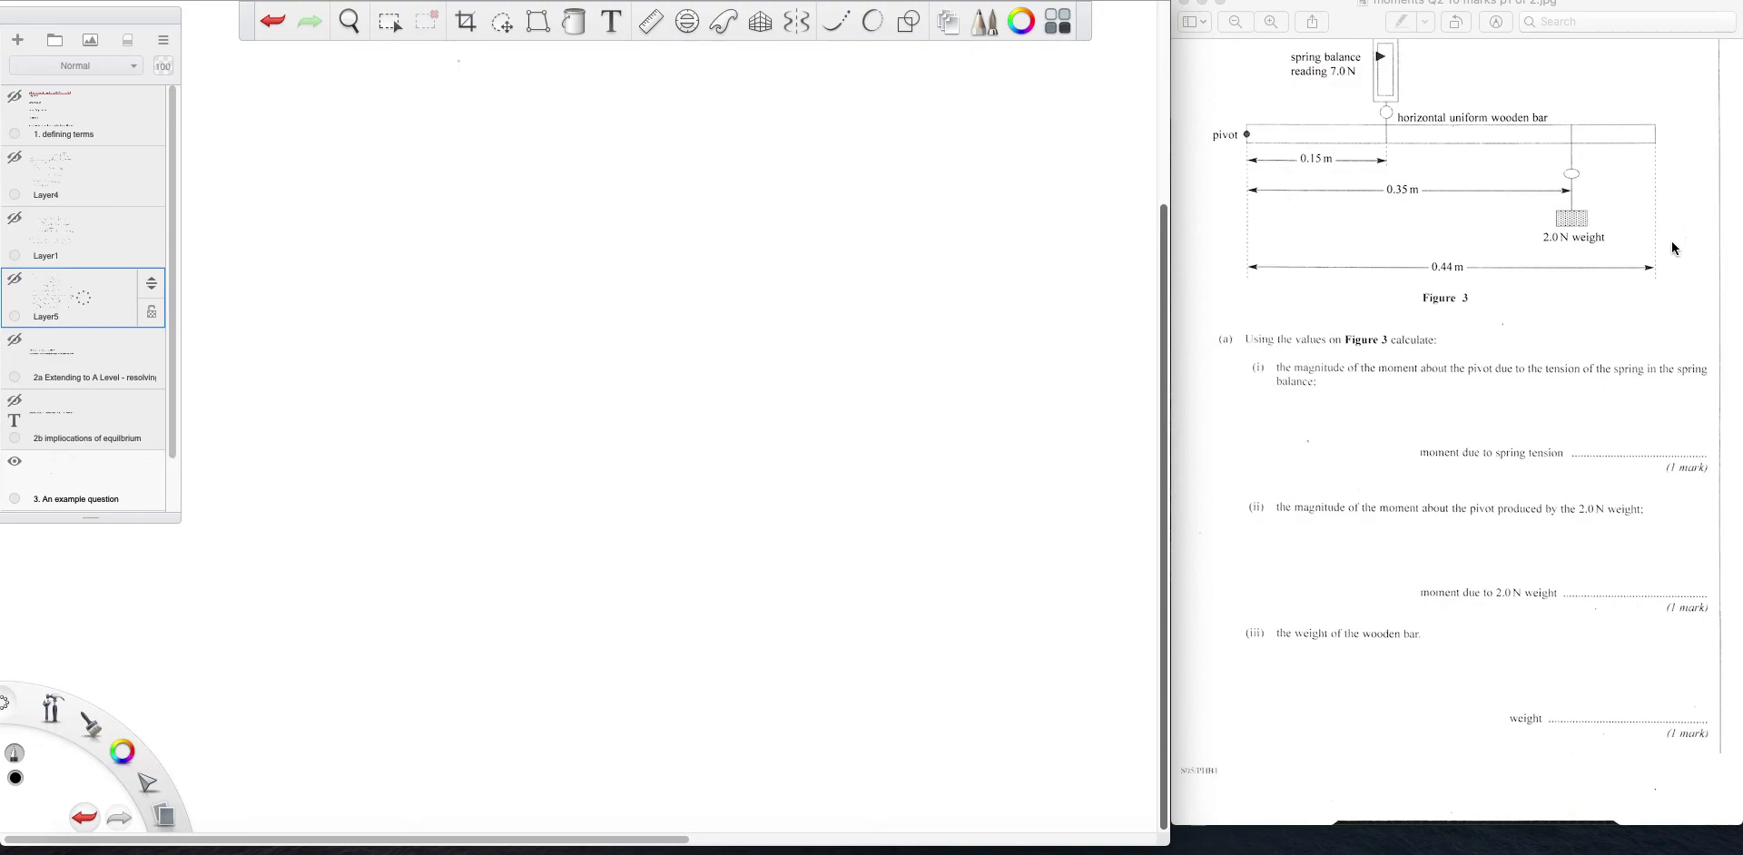
pyautogui.scroll(5, 1666, 245)
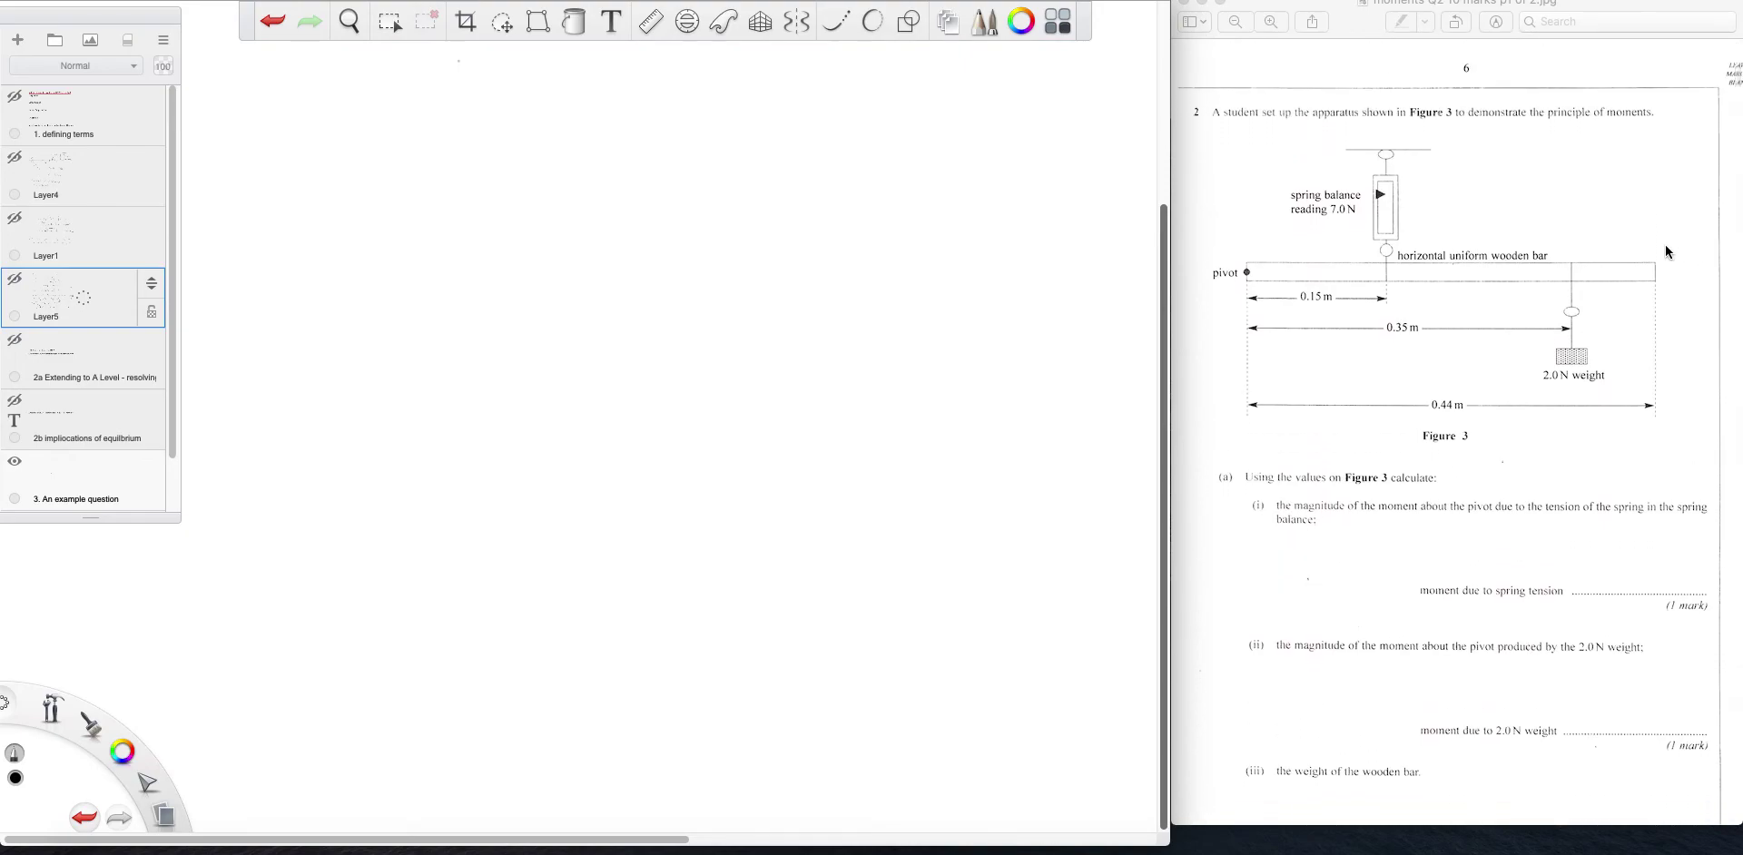
pyautogui.scroll(-1, 1666, 252)
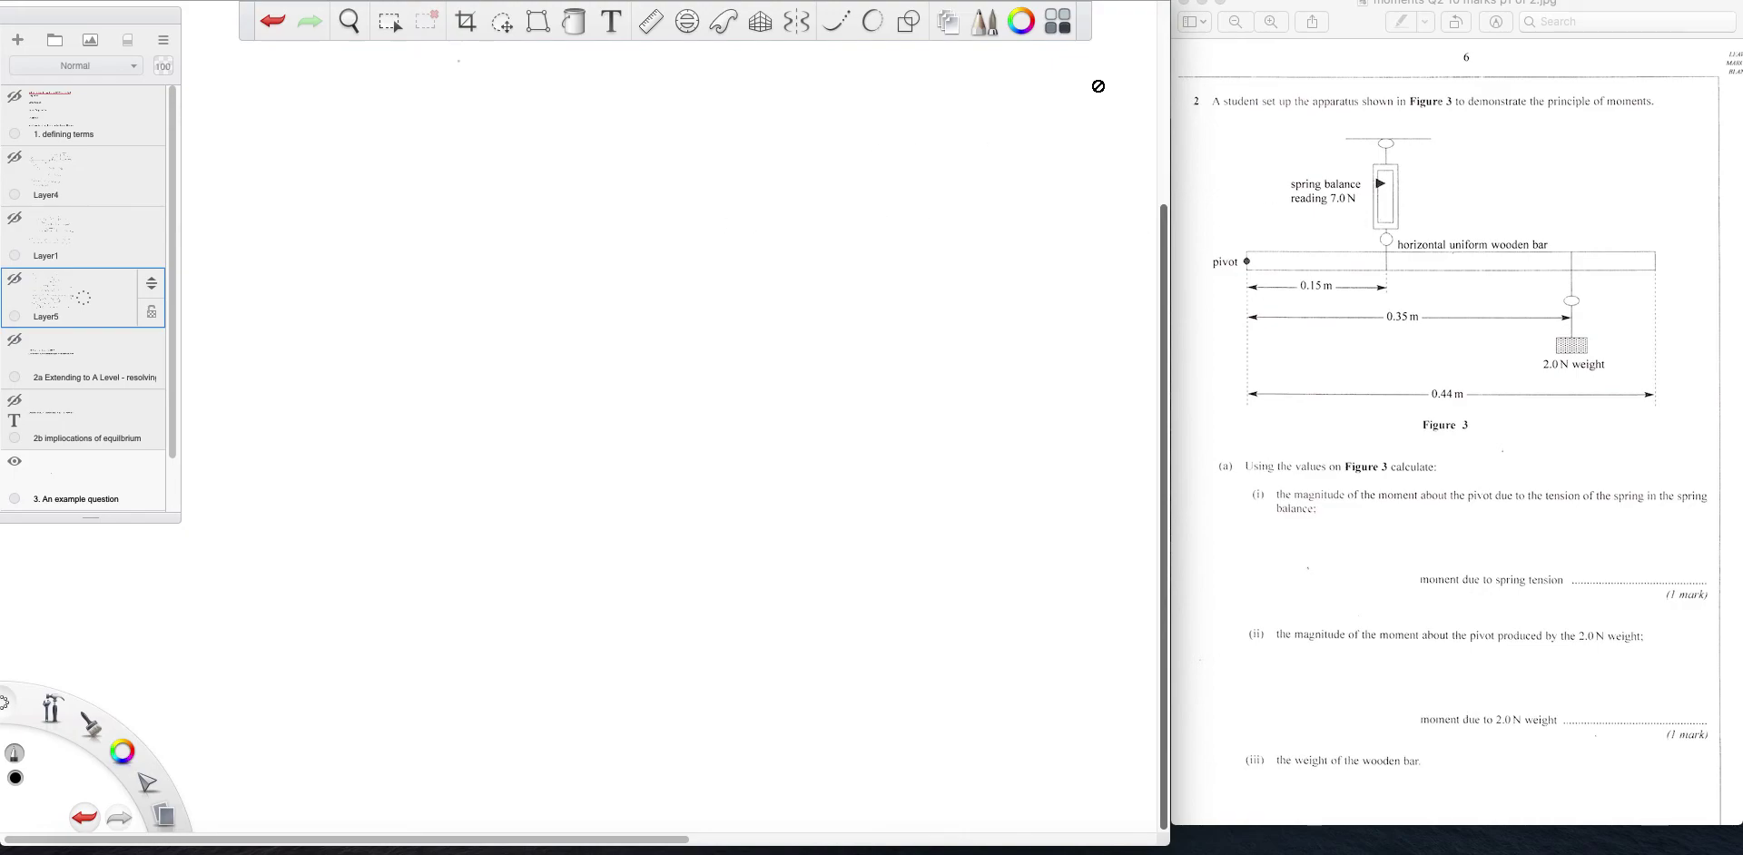
pyautogui.click(17, 40)
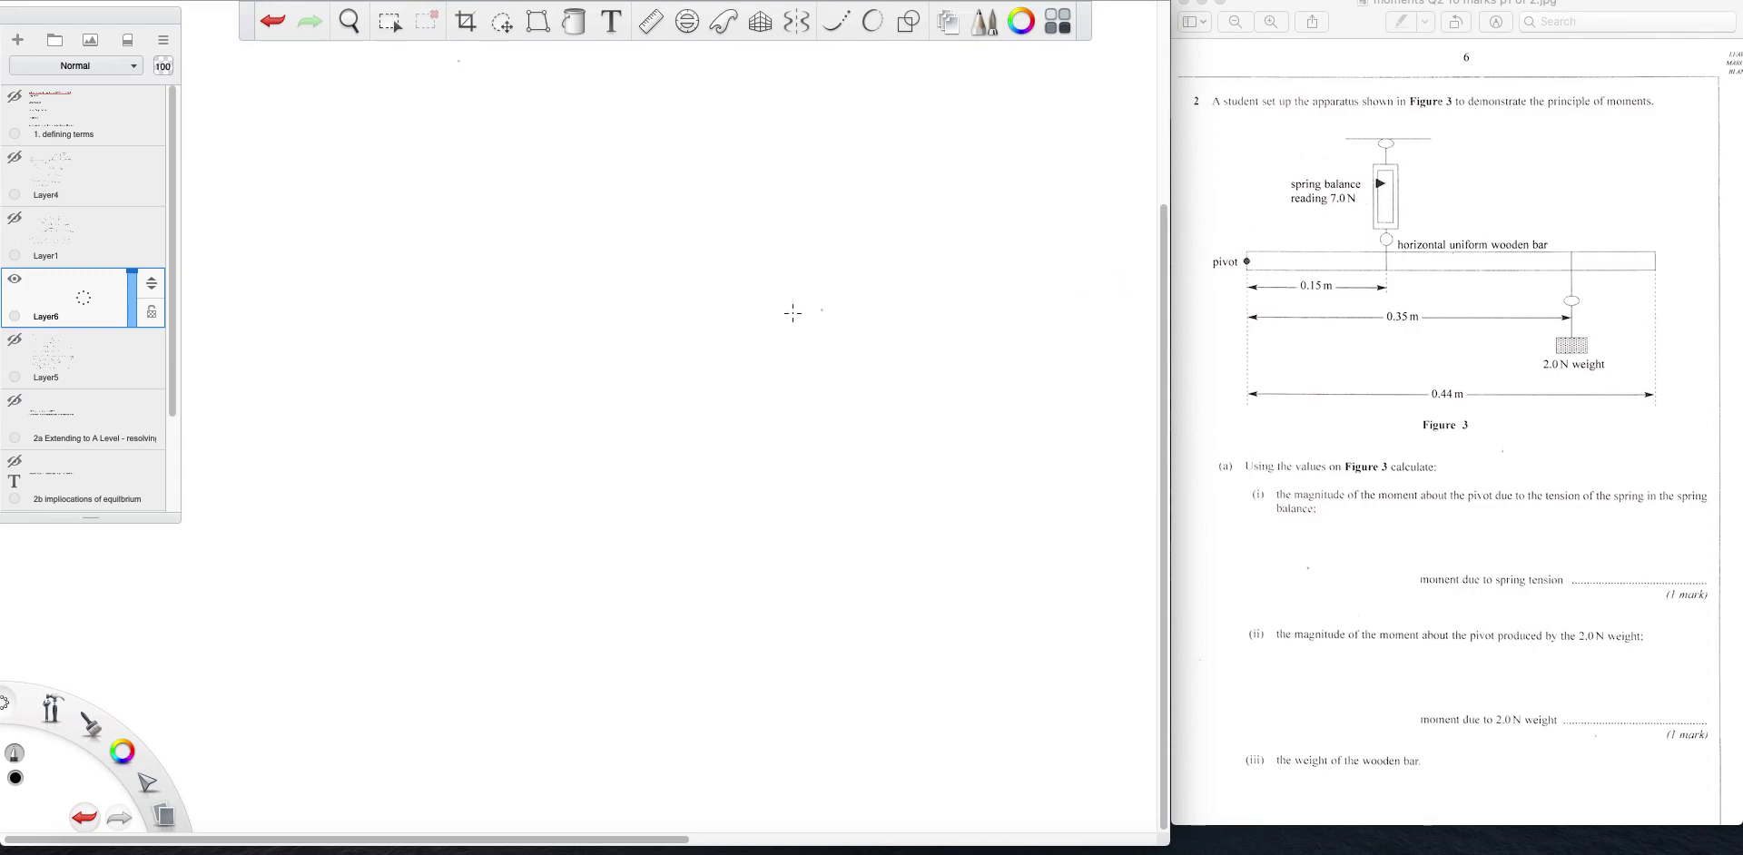
# Handwrite 'moment due to spring', 'F × d' and '7 × 0.15 =' on the new layer.
pyautogui.moveTo(306, 132)
pyautogui.mouseDown()
pyautogui.moveTo(305, 118)
pyautogui.moveTo(339, 132)
pyautogui.moveTo(698, 123)
pyautogui.moveTo(770, 102)
pyautogui.moveTo(809, 114)
pyautogui.moveTo(797, 135)
pyautogui.mouseUp()
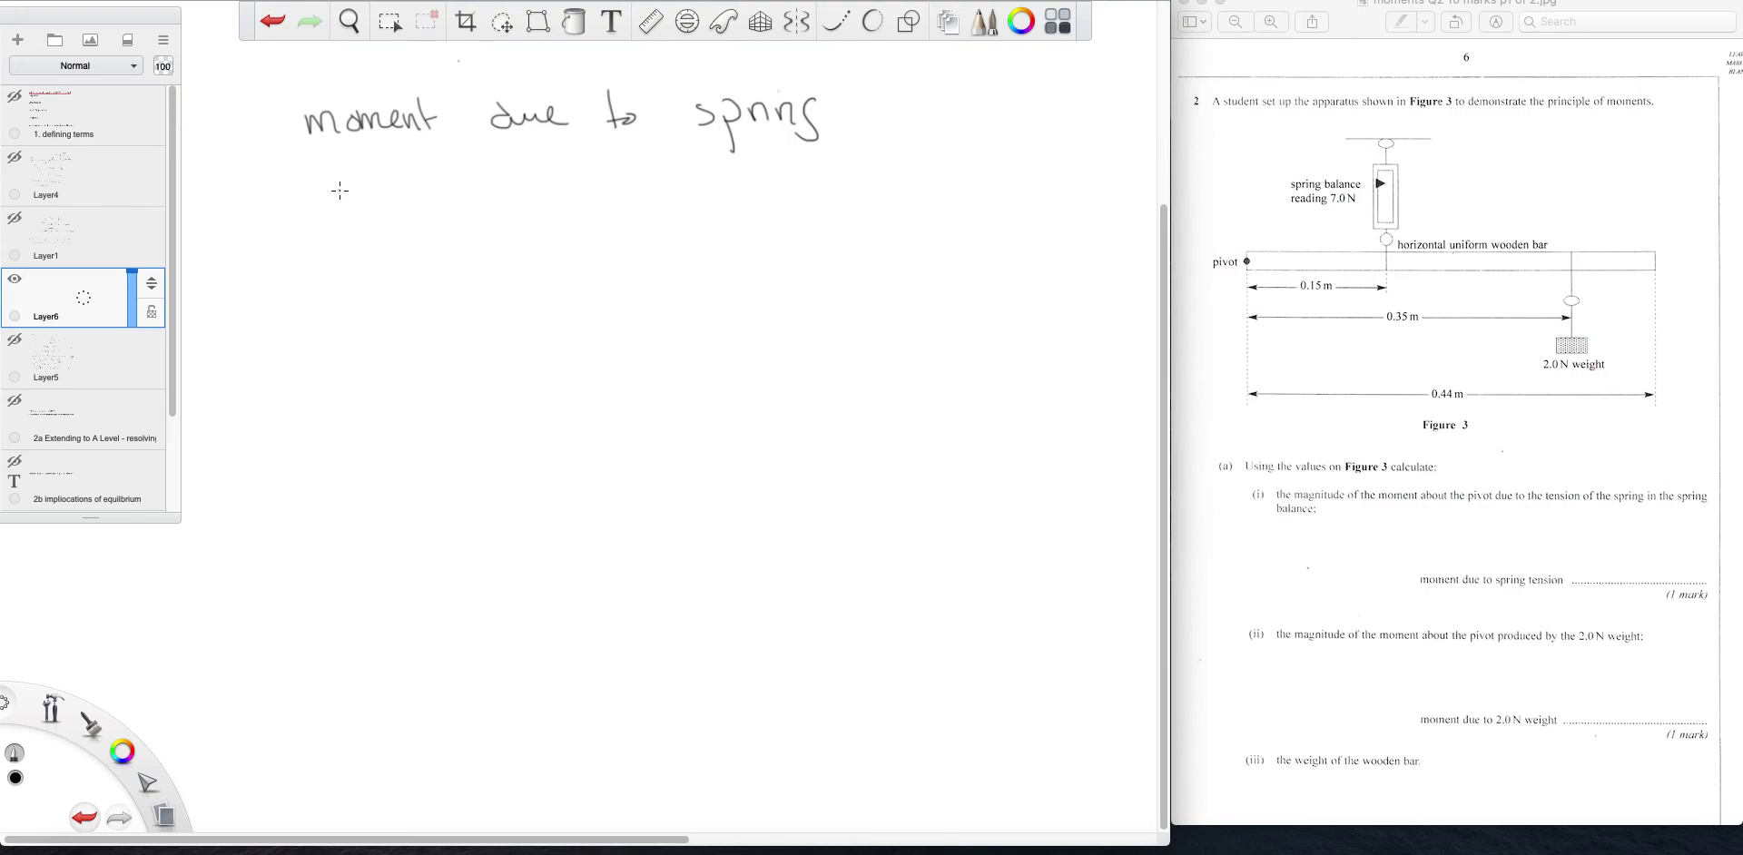
pyautogui.moveTo(418, 172); pyautogui.dragTo(532, 192)
pyautogui.moveTo(413, 241)
pyautogui.mouseDown()
pyautogui.moveTo(445, 270)
pyautogui.moveTo(496, 264)
pyautogui.mouseUp()
pyautogui.moveTo(495, 246)
pyautogui.mouseDown()
pyautogui.moveTo(485, 258)
pyautogui.moveTo(529, 235)
pyautogui.moveTo(583, 261)
pyautogui.mouseUp()
pyautogui.click(564, 245)
pyautogui.moveTo(617, 229); pyautogui.dragTo(598, 256)
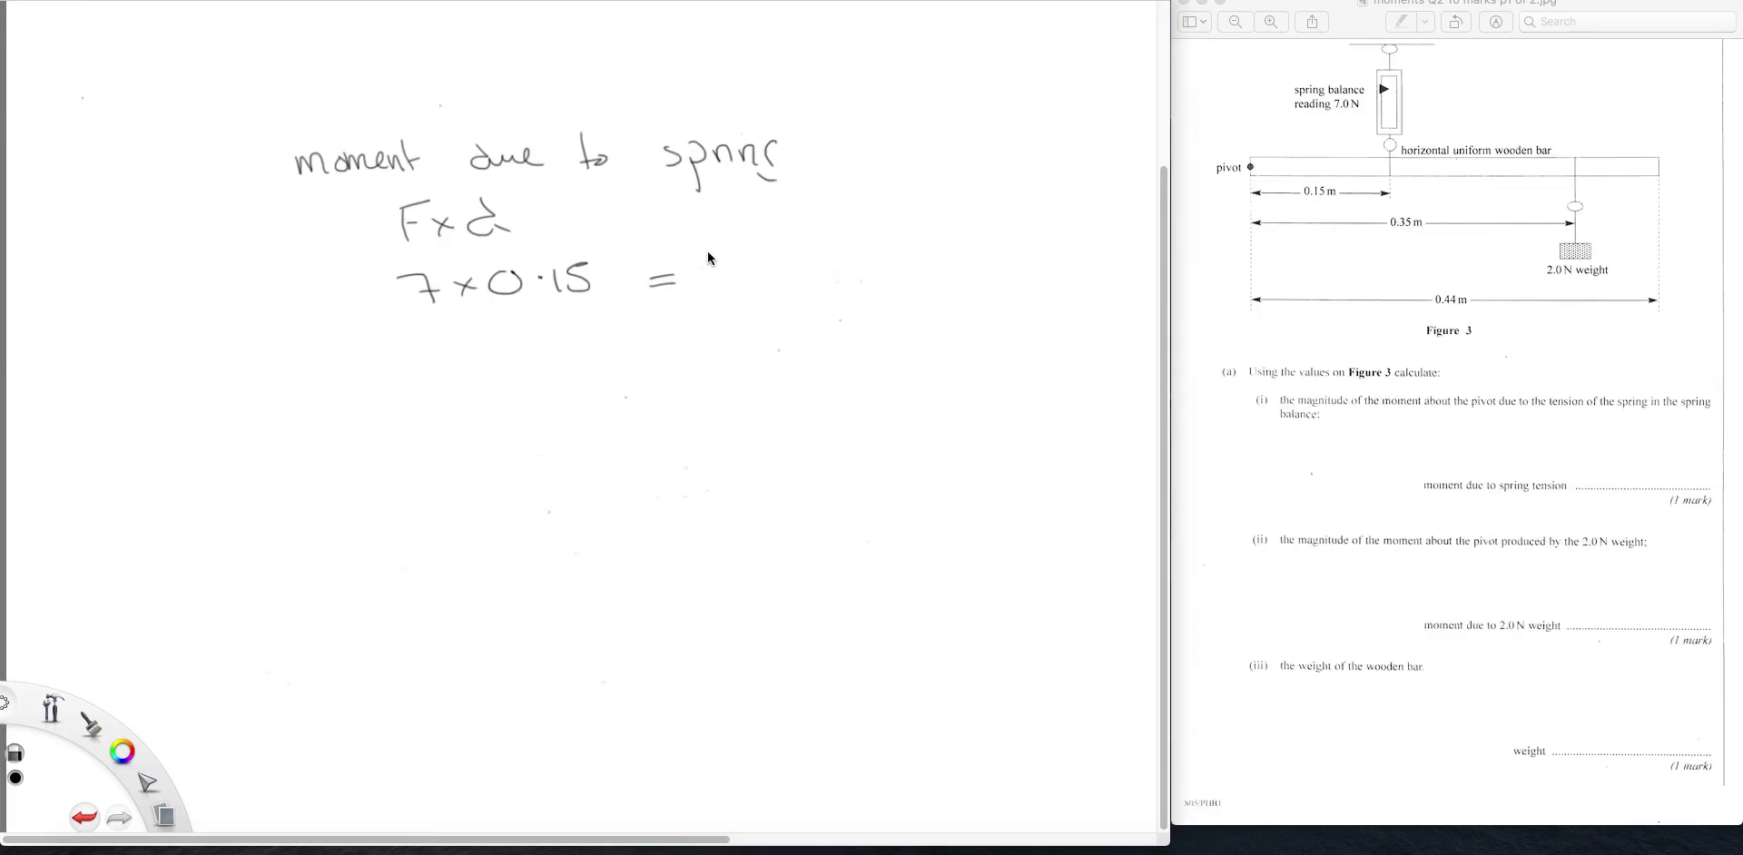
pyautogui.click(707, 251)
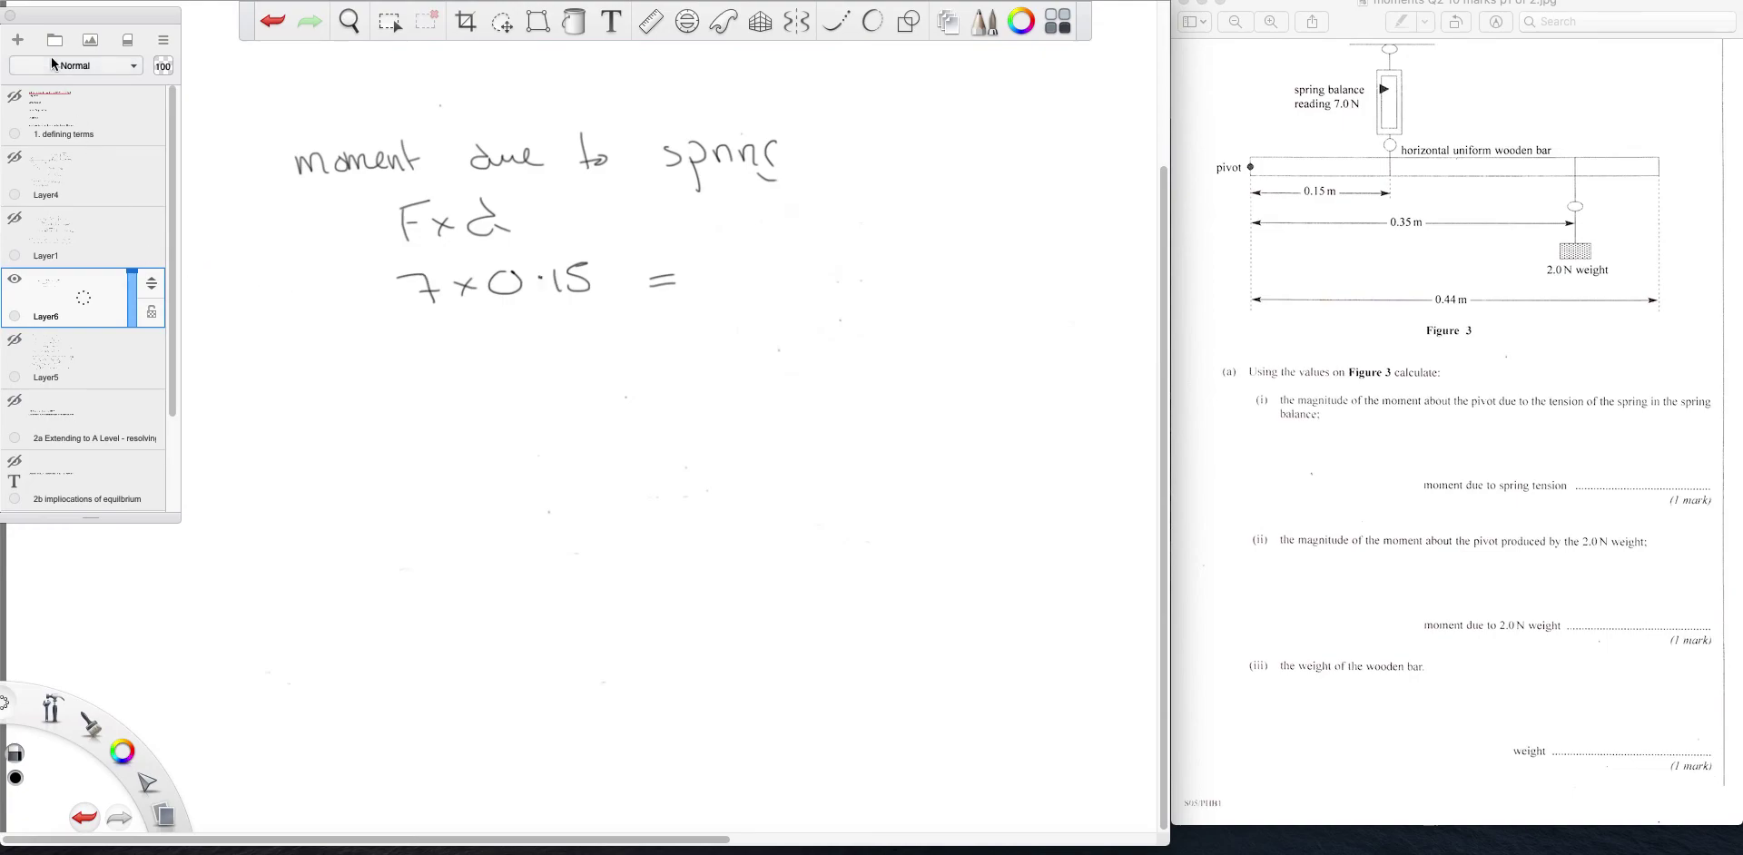
pyautogui.click(17, 41)
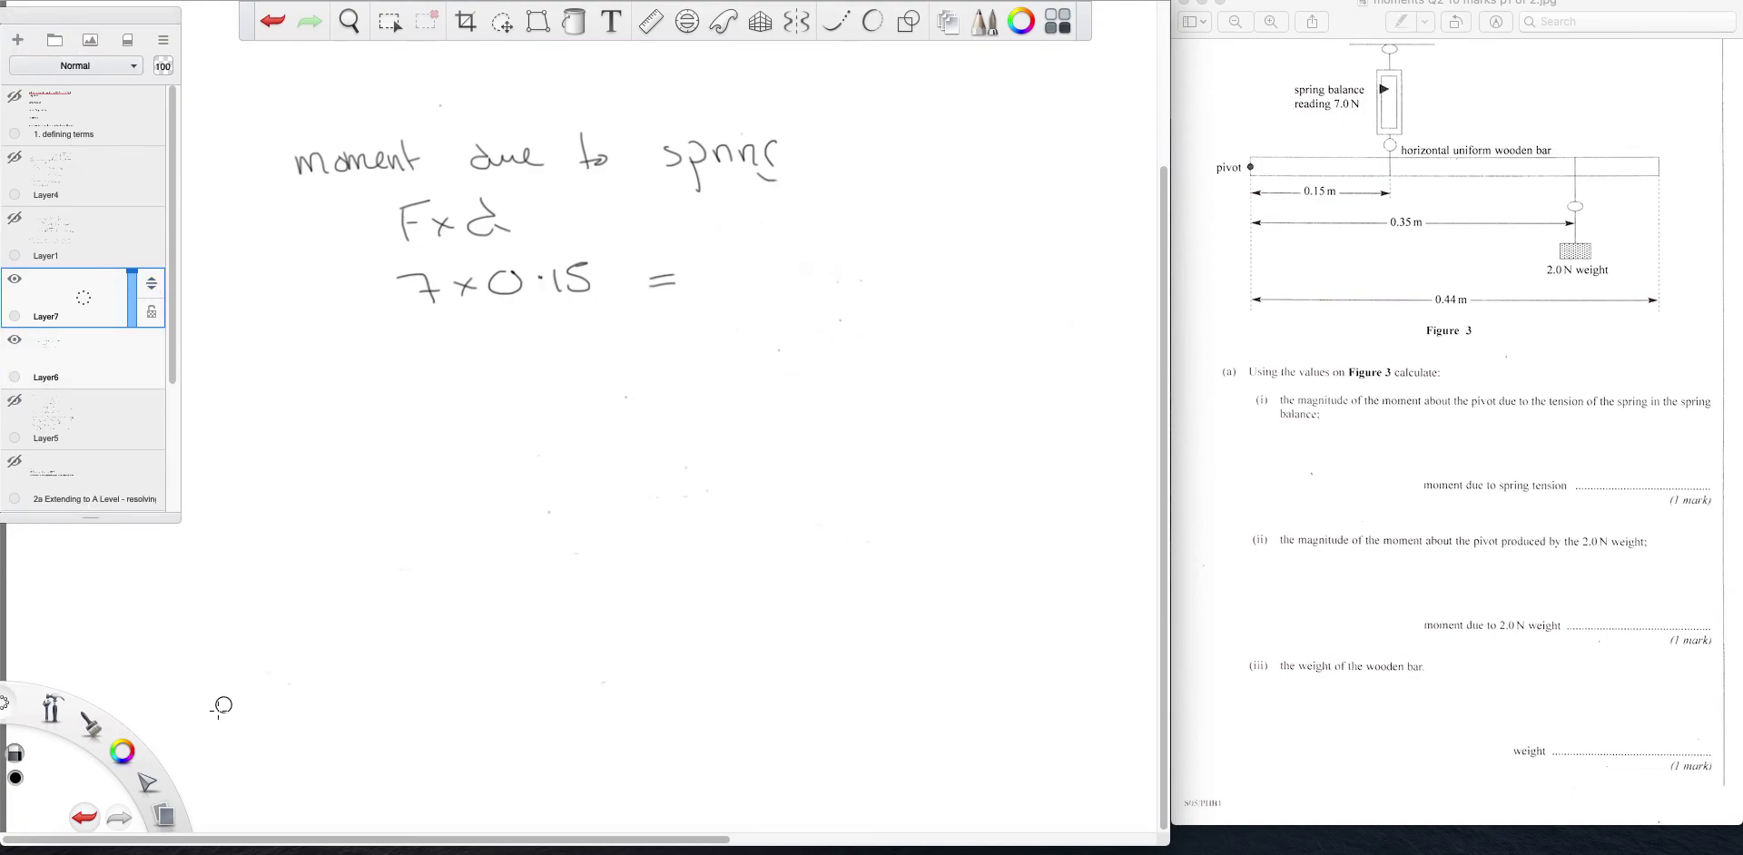
# With the Pencil, write '= 1.05 Nm = 1.1 Nm' and double-underline 1.1 Nm.
pyautogui.click(121, 753)
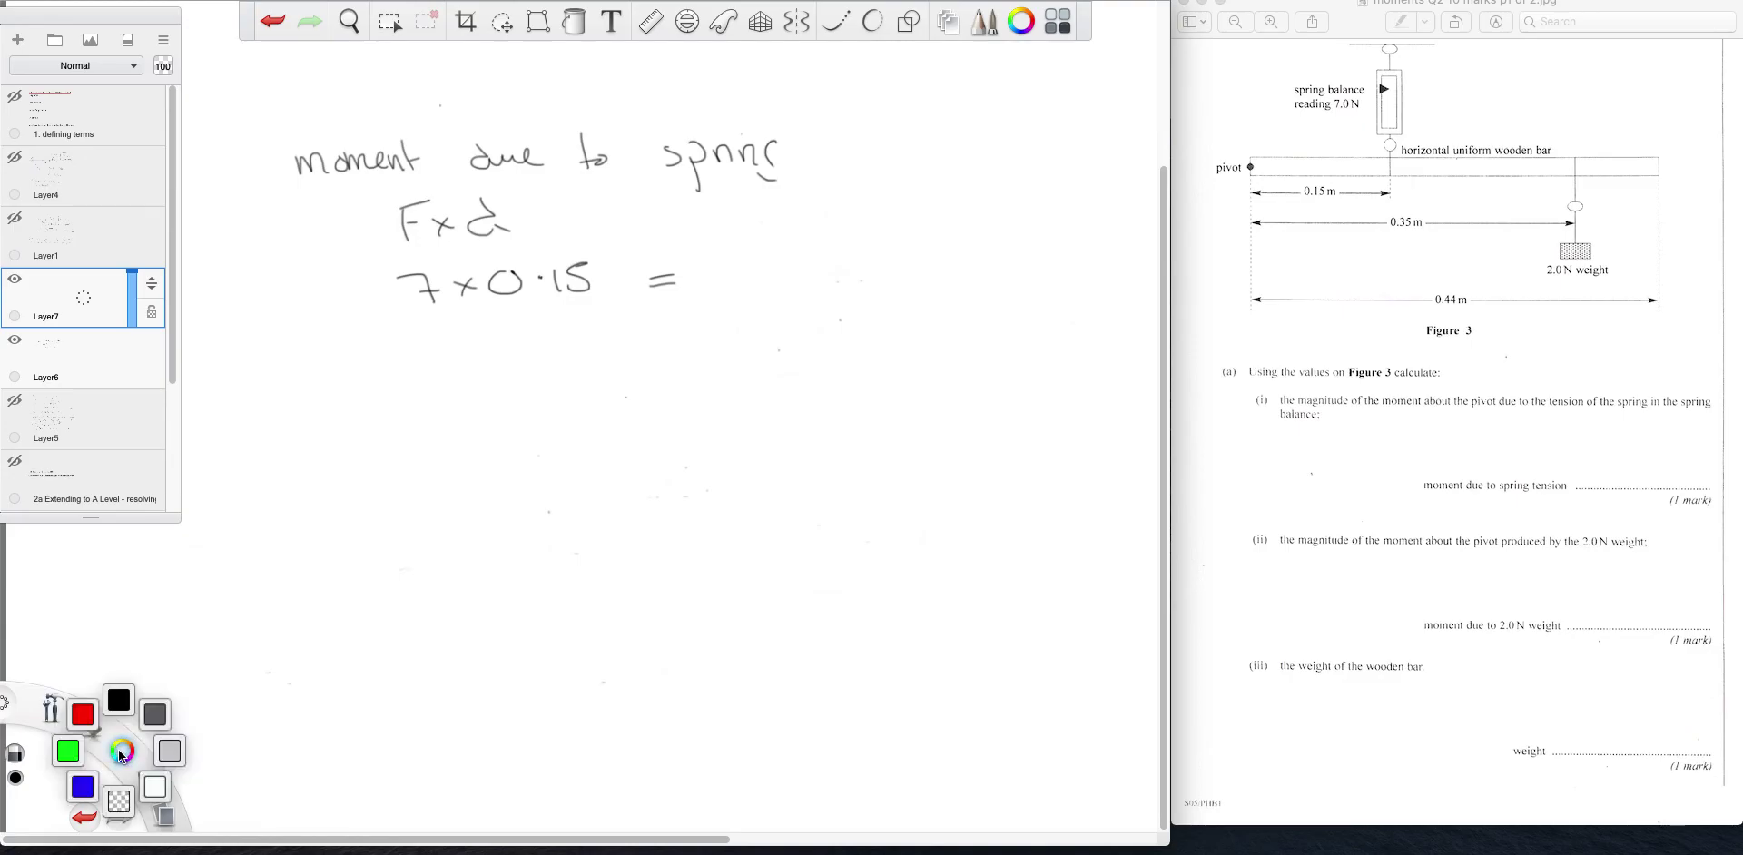
pyautogui.click(91, 726)
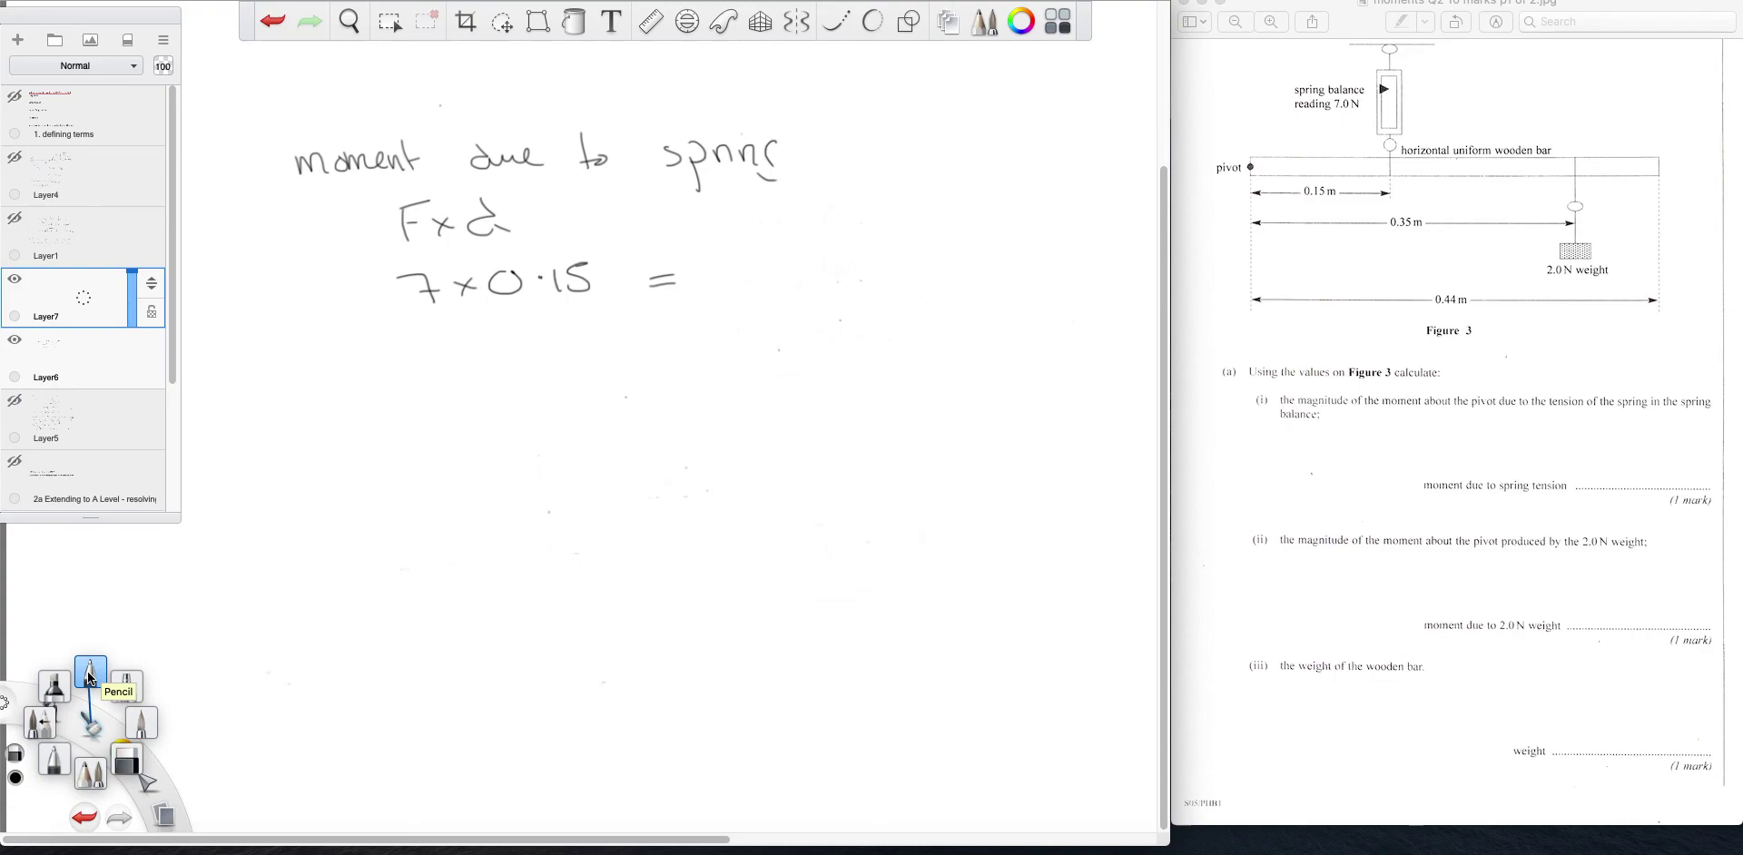
pyautogui.click(89, 675)
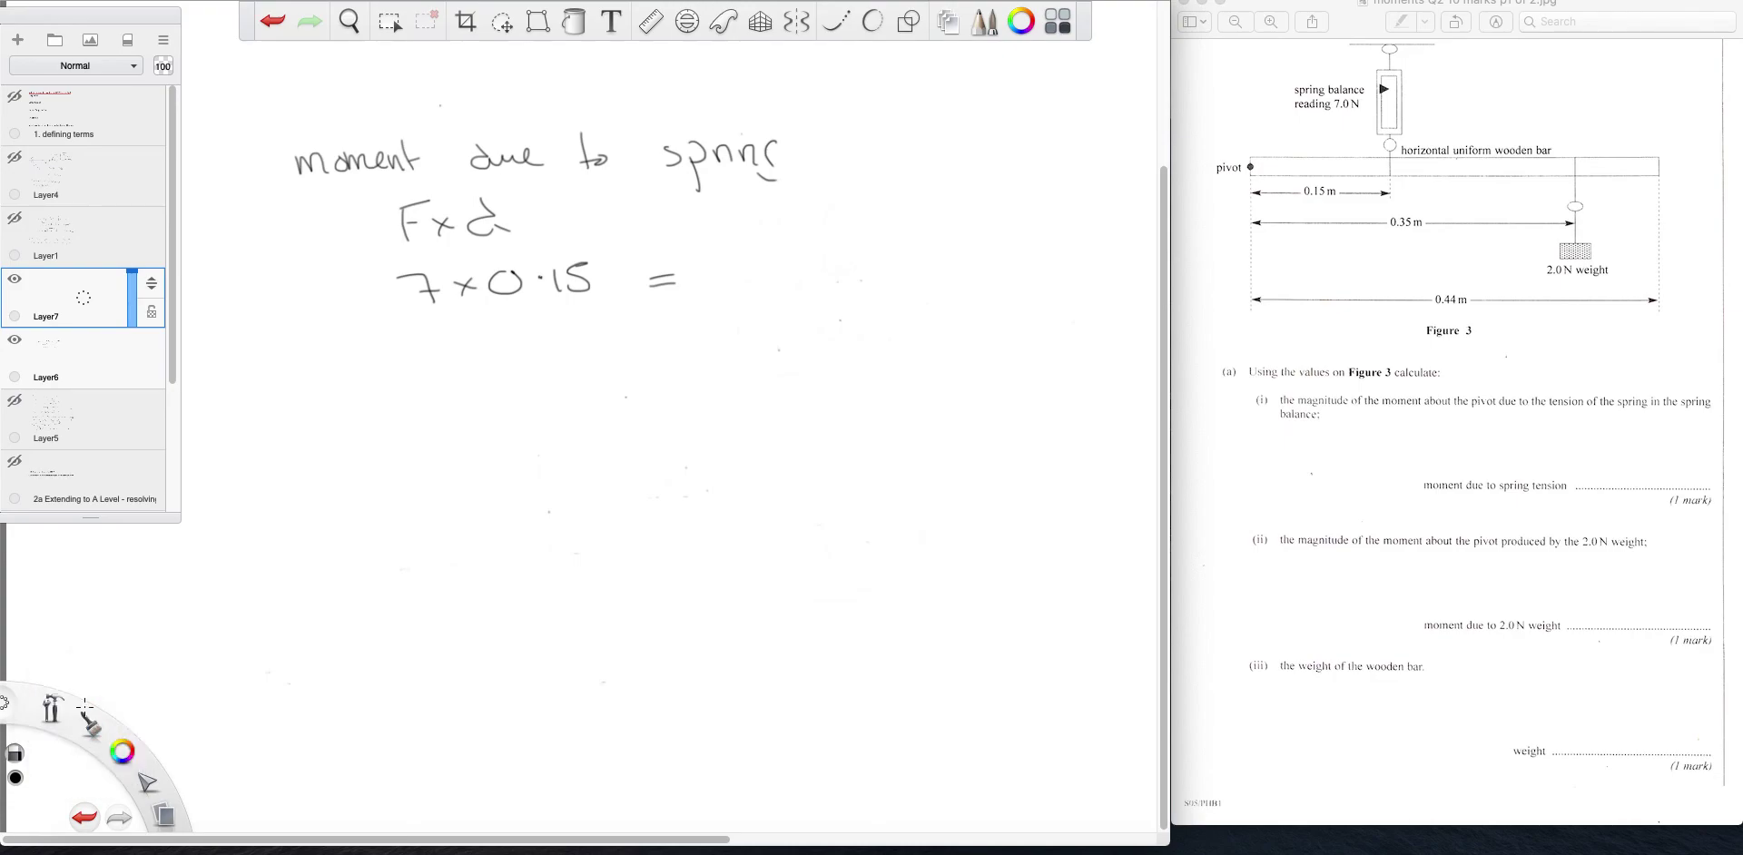
pyautogui.moveTo(699, 257)
pyautogui.mouseDown()
pyautogui.moveTo(700, 290)
pyautogui.moveTo(755, 257)
pyautogui.moveTo(776, 258)
pyautogui.moveTo(771, 276)
pyautogui.moveTo(855, 246)
pyautogui.moveTo(892, 270)
pyautogui.mouseUp()
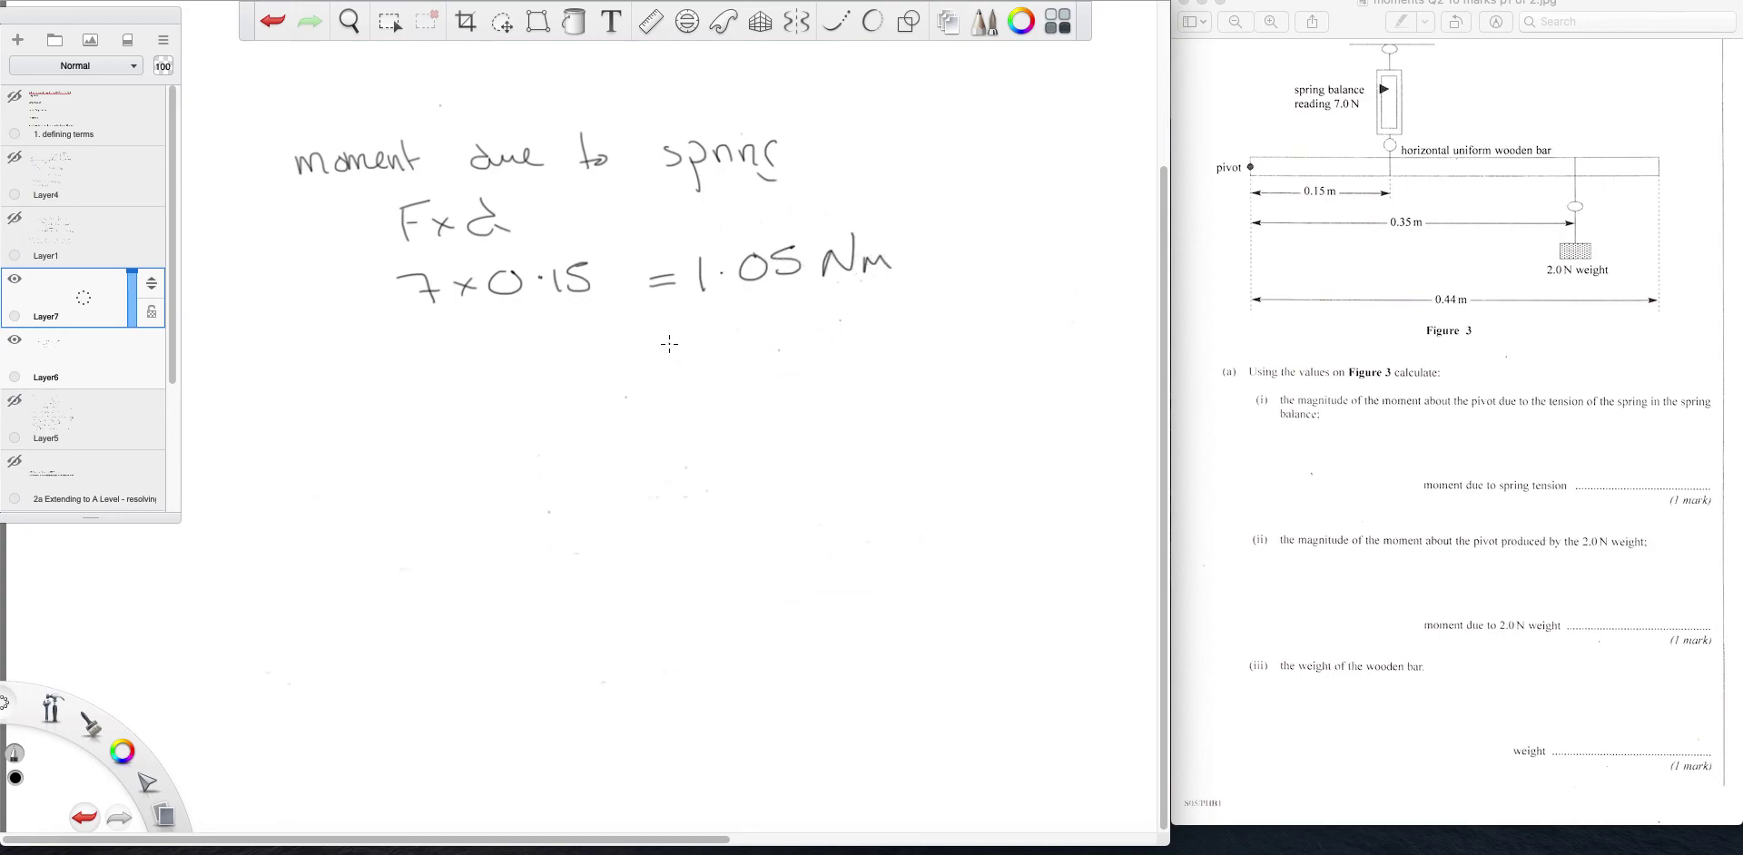
pyautogui.moveTo(662, 342)
pyautogui.mouseDown()
pyautogui.moveTo(757, 353)
pyautogui.moveTo(846, 314)
pyautogui.moveTo(890, 345)
pyautogui.mouseUp()
pyautogui.click(735, 347)
pyautogui.moveTo(717, 372)
pyautogui.mouseDown()
pyautogui.moveTo(813, 360)
pyautogui.moveTo(802, 374)
pyautogui.mouseUp()
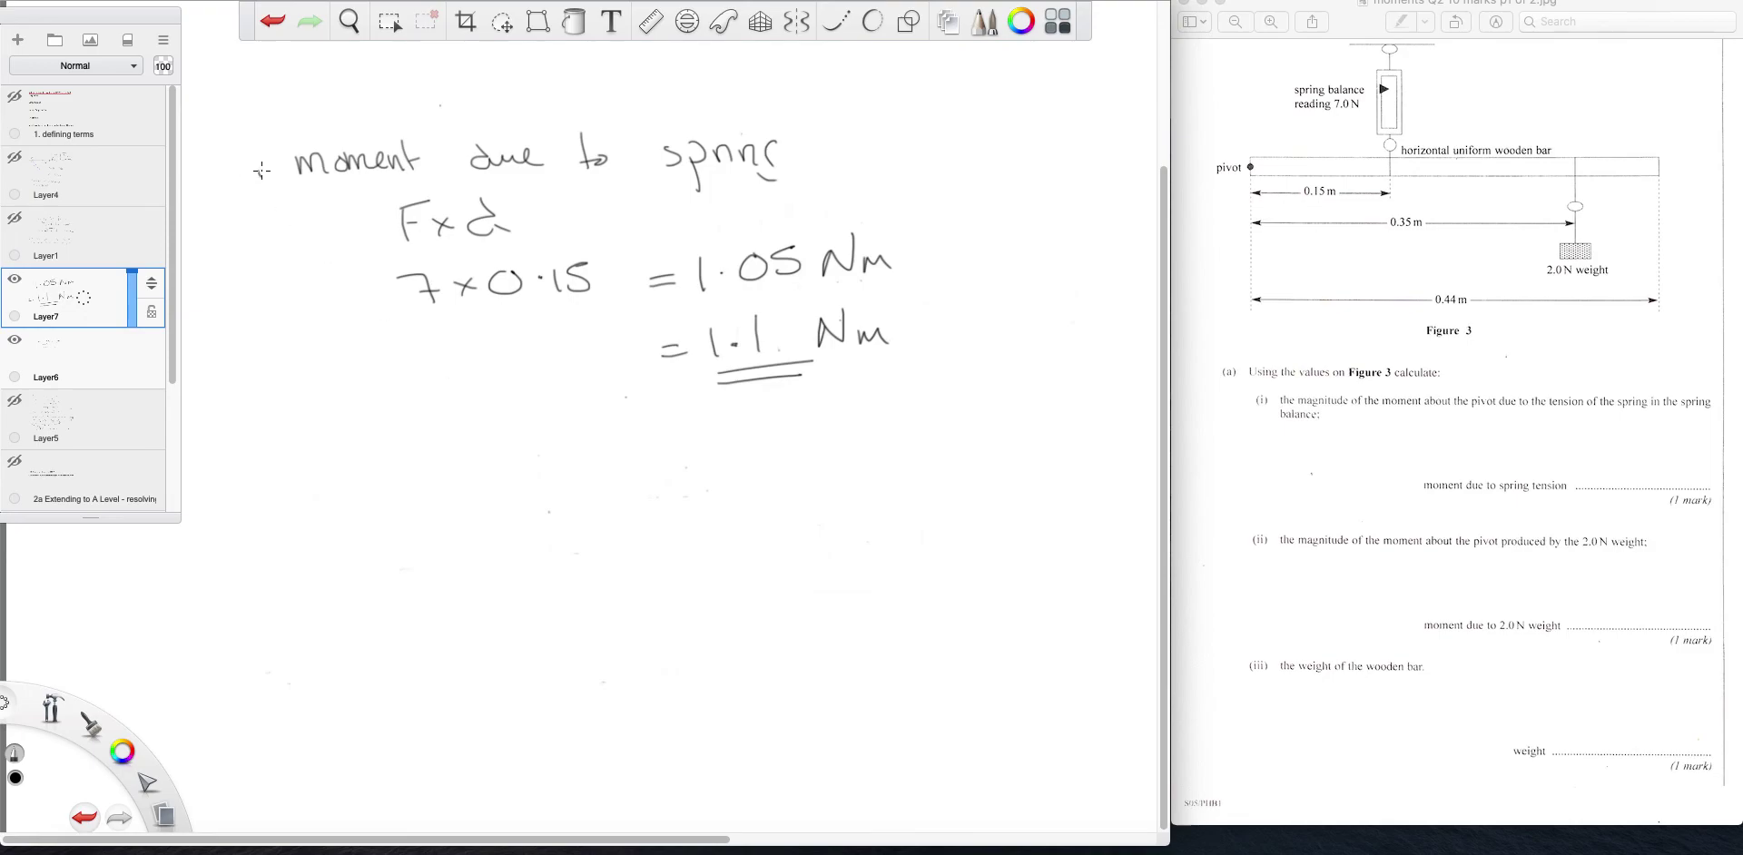
# Label the first working (i) and start (ii) below it.
pyautogui.moveTo(247, 163); pyautogui.dragTo(249, 175)
pyautogui.moveTo(266, 155)
pyautogui.mouseDown()
pyautogui.moveTo(269, 183)
pyautogui.moveTo(235, 190)
pyautogui.mouseUp()
pyautogui.moveTo(266, 456)
pyautogui.mouseDown()
pyautogui.moveTo(264, 478)
pyautogui.moveTo(288, 479)
pyautogui.mouseUp()
pyautogui.moveTo(253, 457)
pyautogui.mouseDown()
pyautogui.moveTo(247, 483)
pyautogui.moveTo(273, 454)
pyautogui.mouseUp()
# Write '2.0 × 0.35 = 0.70 Nm' after the (ii) label.
pyautogui.moveTo(361, 451)
pyautogui.mouseDown()
pyautogui.moveTo(382, 473)
pyautogui.moveTo(424, 454)
pyautogui.moveTo(472, 467)
pyautogui.mouseUp()
pyautogui.click(389, 465)
pyautogui.moveTo(471, 452); pyautogui.dragTo(448, 469)
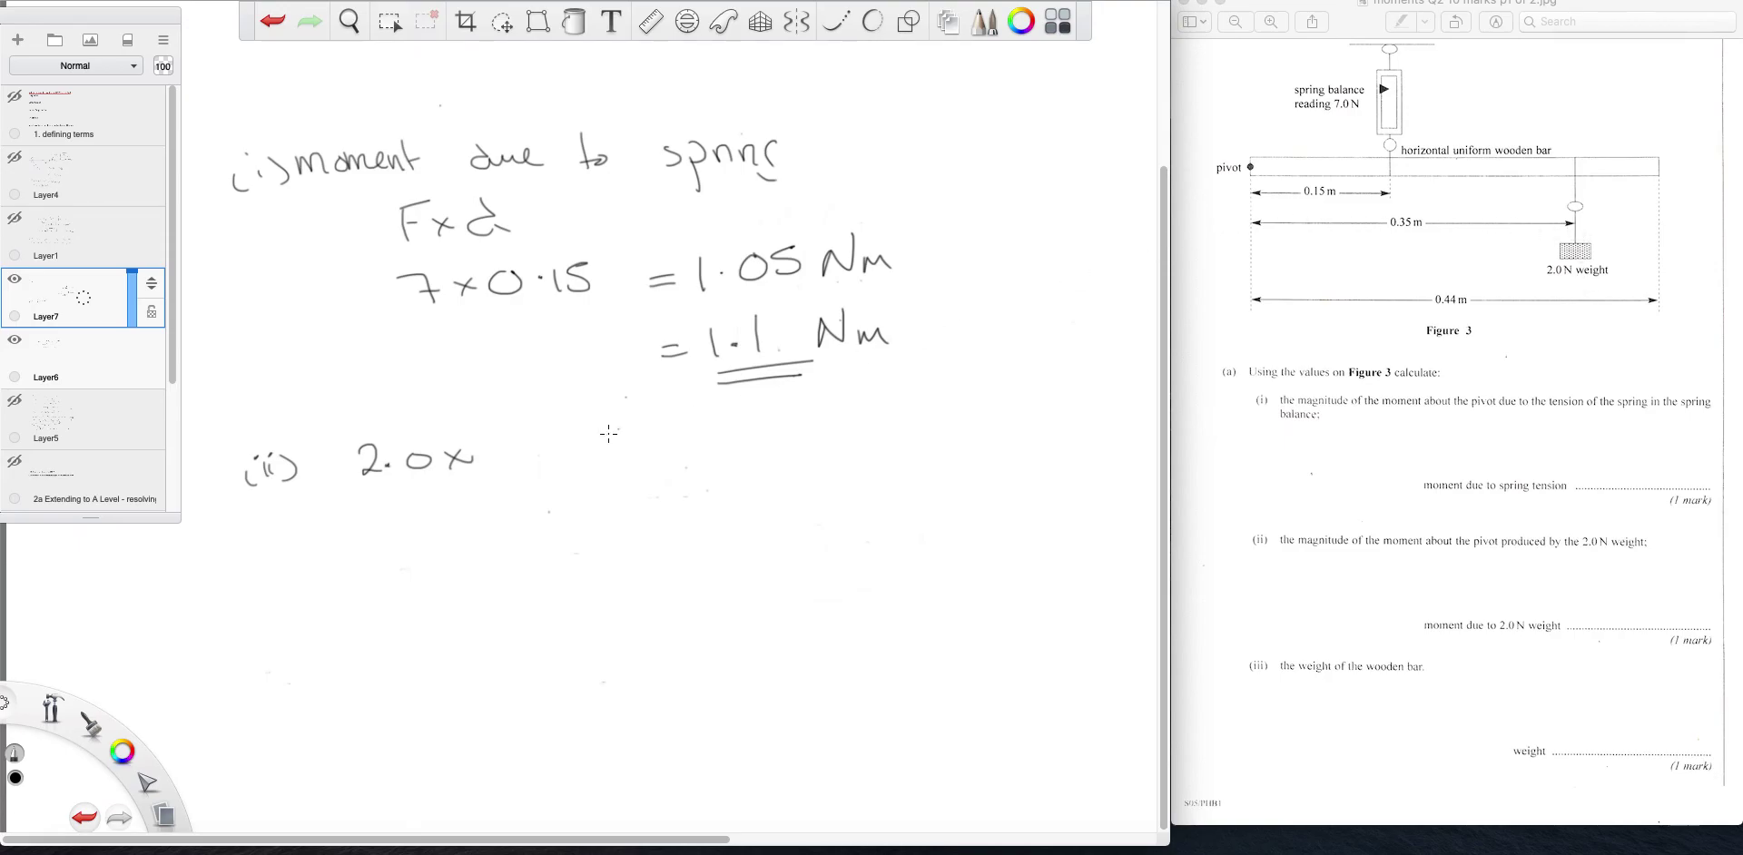
pyautogui.moveTo(515, 446); pyautogui.dragTo(582, 463)
pyautogui.click(534, 452)
pyautogui.moveTo(584, 437)
pyautogui.mouseDown()
pyautogui.moveTo(695, 451)
pyautogui.moveTo(946, 436)
pyautogui.mouseUp()
pyautogui.click(804, 445)
# Double-underline 0.70 Nm and write the (iii) label below.
pyautogui.moveTo(806, 479); pyautogui.dragTo(906, 467)
pyautogui.moveTo(808, 489); pyautogui.dragTo(903, 477)
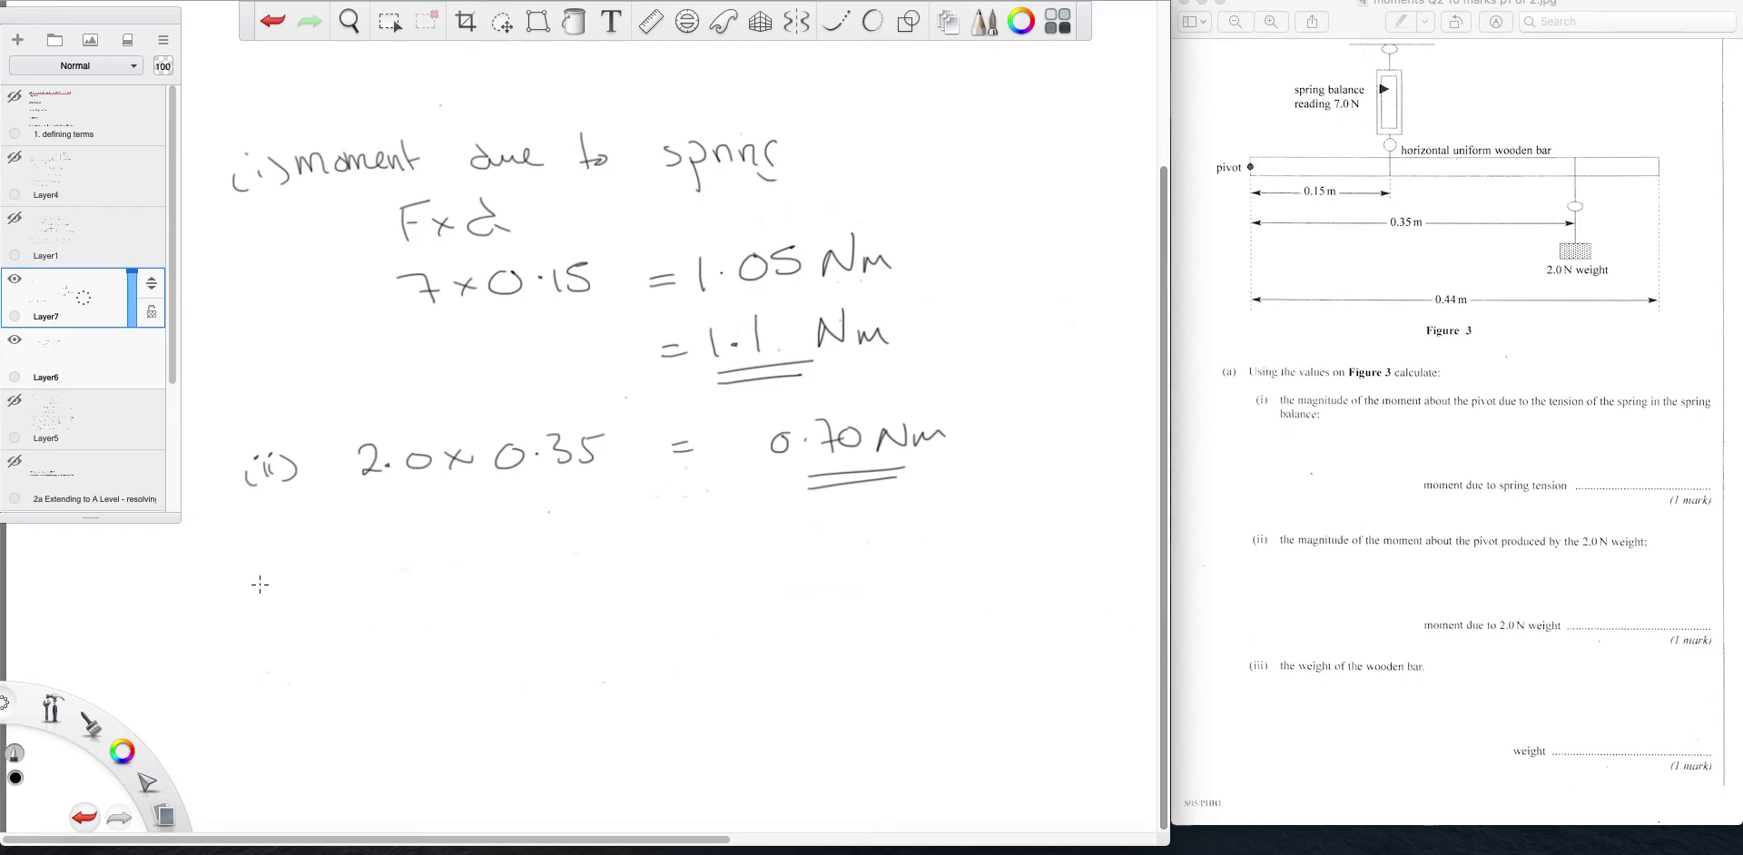
pyautogui.moveTo(254, 581)
pyautogui.mouseDown()
pyautogui.moveTo(254, 603)
pyautogui.moveTo(272, 603)
pyautogui.mouseUp()
pyautogui.moveTo(283, 581)
pyautogui.mouseDown()
pyautogui.moveTo(288, 606)
pyautogui.moveTo(235, 618)
pyautogui.mouseUp()
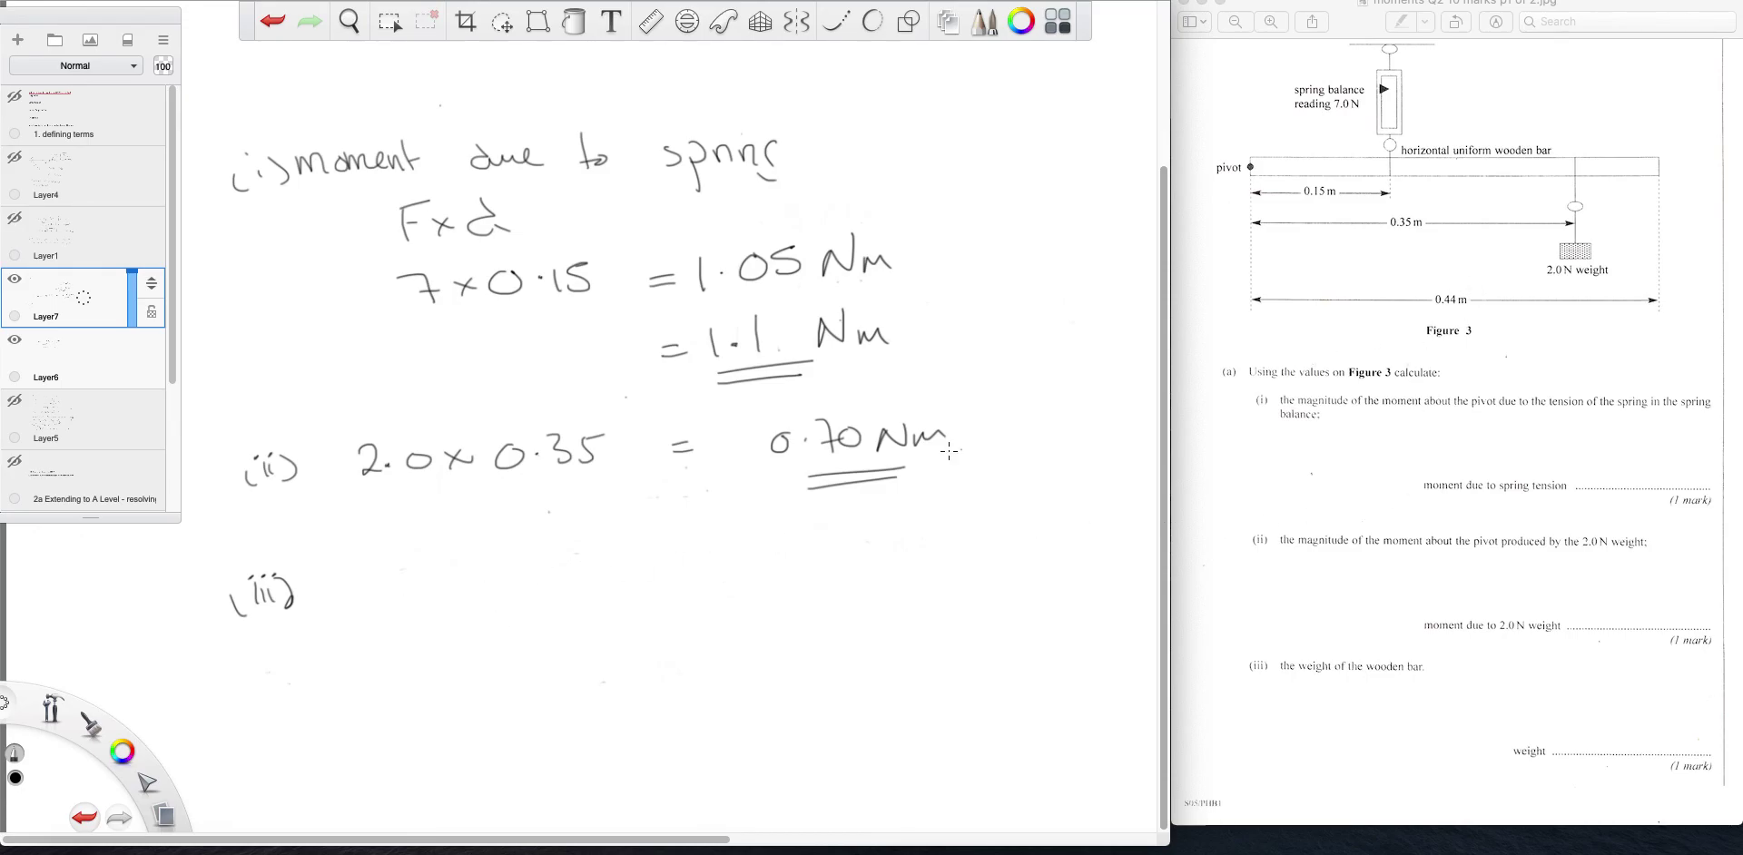
# Write 'Σ moments @ pivot = 0' and '1.05 = 0.70 +' on the next line.
pyautogui.moveTo(362, 565)
pyautogui.mouseDown()
pyautogui.moveTo(335, 566)
pyautogui.moveTo(329, 608)
pyautogui.moveTo(498, 569)
pyautogui.moveTo(536, 586)
pyautogui.moveTo(608, 559)
pyautogui.moveTo(599, 592)
pyautogui.moveTo(738, 554)
pyautogui.moveTo(804, 564)
pyautogui.mouseUp()
pyautogui.moveTo(831, 539); pyautogui.dragTo(828, 543)
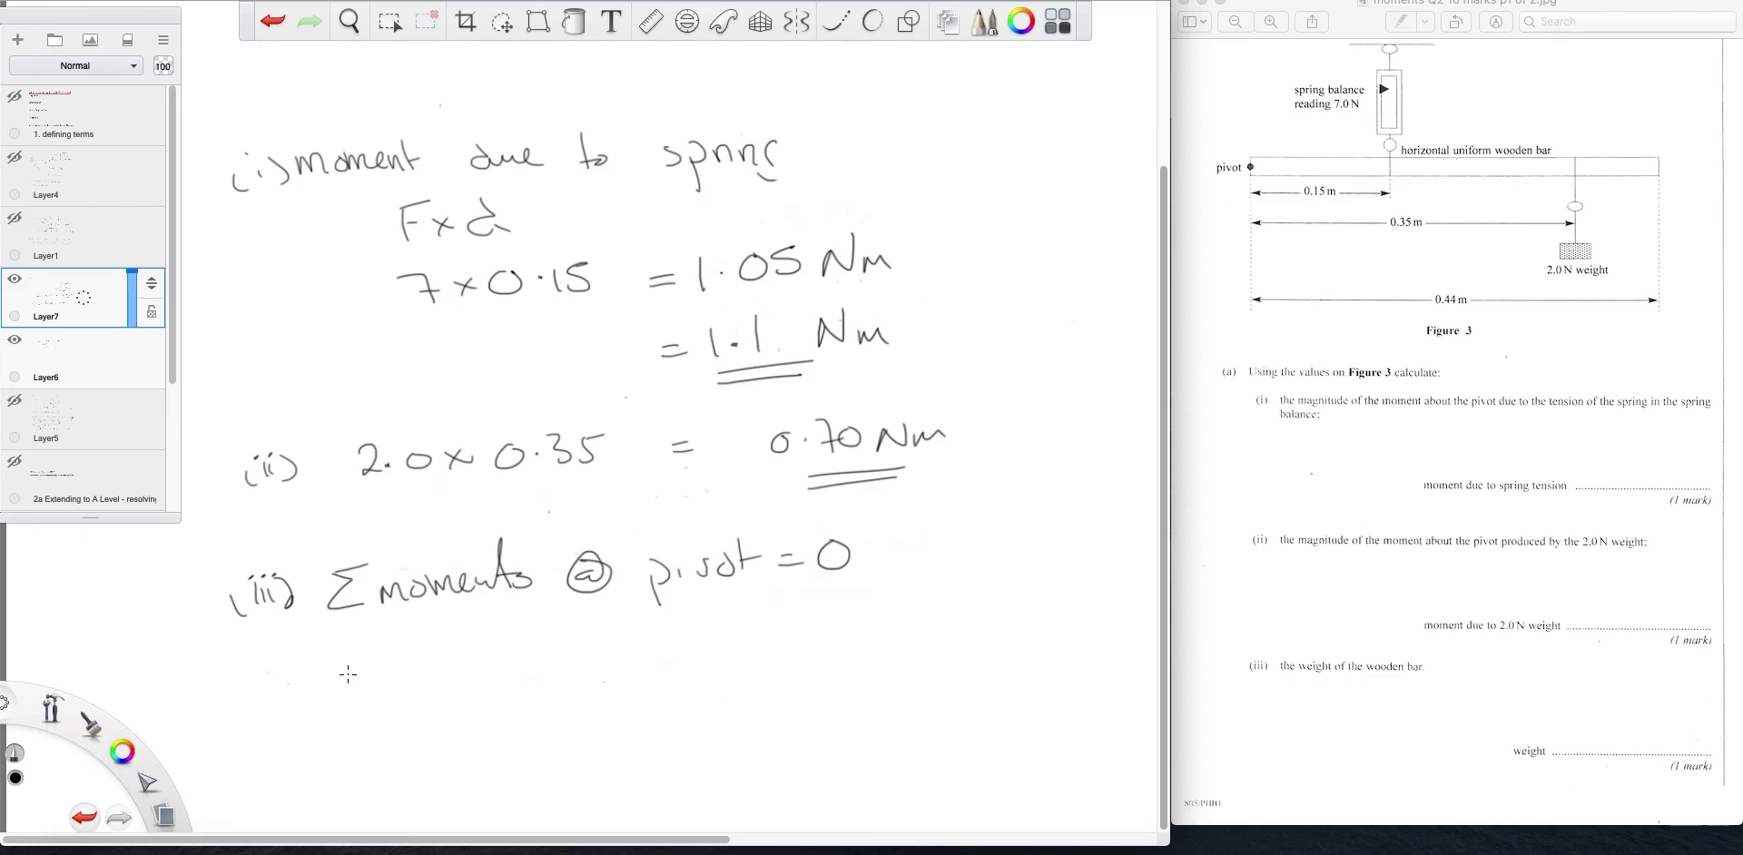
pyautogui.moveTo(347, 653)
pyautogui.mouseDown()
pyautogui.moveTo(347, 681)
pyautogui.moveTo(396, 656)
pyautogui.moveTo(410, 673)
pyautogui.mouseUp()
pyautogui.moveTo(423, 647); pyautogui.dragTo(445, 640)
pyautogui.moveTo(495, 660); pyautogui.dragTo(518, 672)
pyautogui.moveTo(582, 646)
pyautogui.mouseDown()
pyautogui.moveTo(586, 669)
pyautogui.moveTo(581, 647)
pyautogui.moveTo(641, 671)
pyautogui.moveTo(668, 644)
pyautogui.mouseUp()
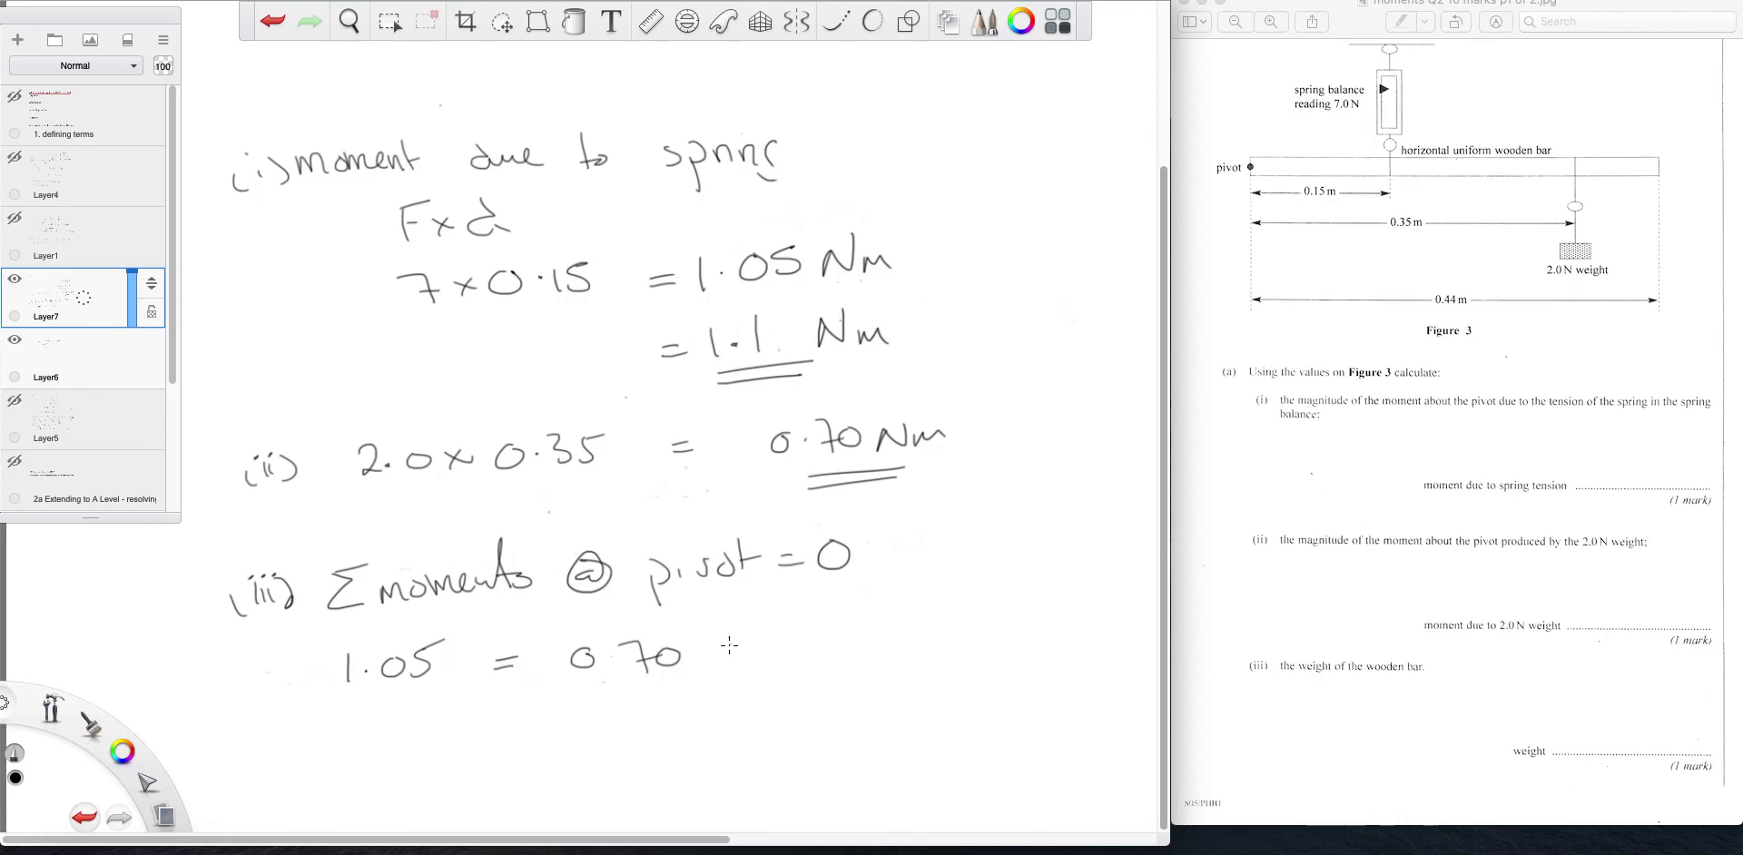
pyautogui.moveTo(732, 643)
pyautogui.mouseDown()
pyautogui.moveTo(732, 667)
pyautogui.moveTo(874, 656)
pyautogui.moveTo(943, 606)
pyautogui.moveTo(999, 640)
pyautogui.moveTo(1009, 599)
pyautogui.moveTo(1027, 641)
pyautogui.moveTo(1103, 625)
pyautogui.mouseUp()
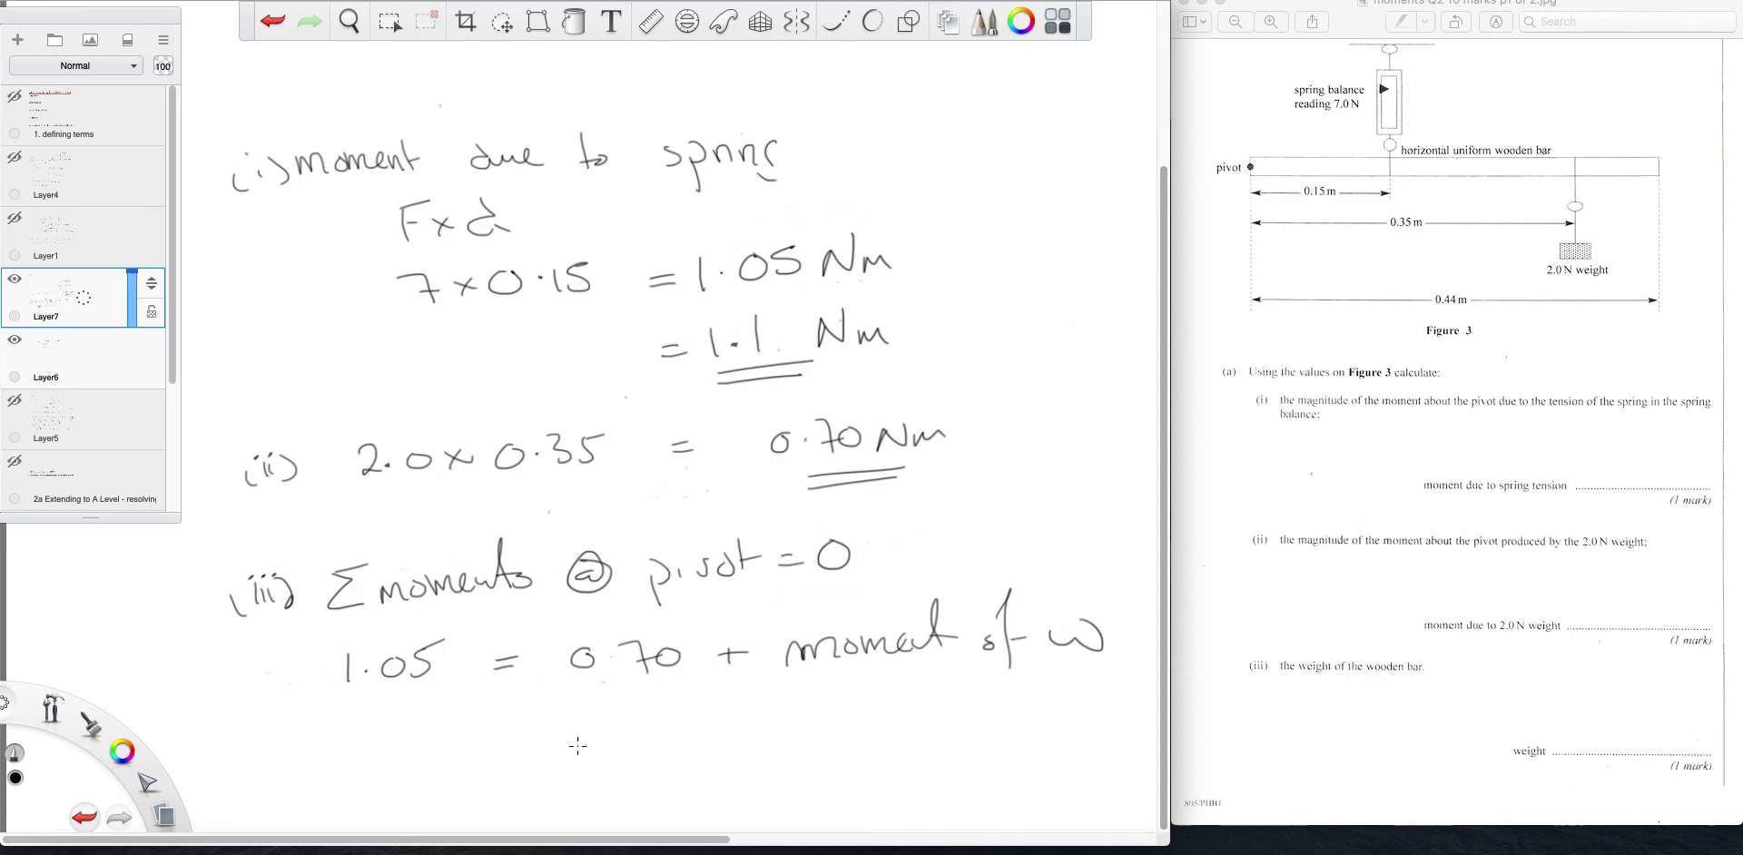
# Conclude 'moment of ω = 1.05 − 0.70 = 0.35 N' on the bottom line.
pyautogui.moveTo(345, 763)
pyautogui.mouseDown()
pyautogui.moveTo(454, 740)
pyautogui.moveTo(752, 743)
pyautogui.moveTo(877, 724)
pyautogui.moveTo(949, 742)
pyautogui.moveTo(1064, 735)
pyautogui.mouseUp()
pyautogui.moveTo(746, 806); pyautogui.dragTo(765, 807)
pyautogui.moveTo(746, 812); pyautogui.dragTo(856, 809)
pyautogui.moveTo(869, 795); pyautogui.dragTo(876, 817)
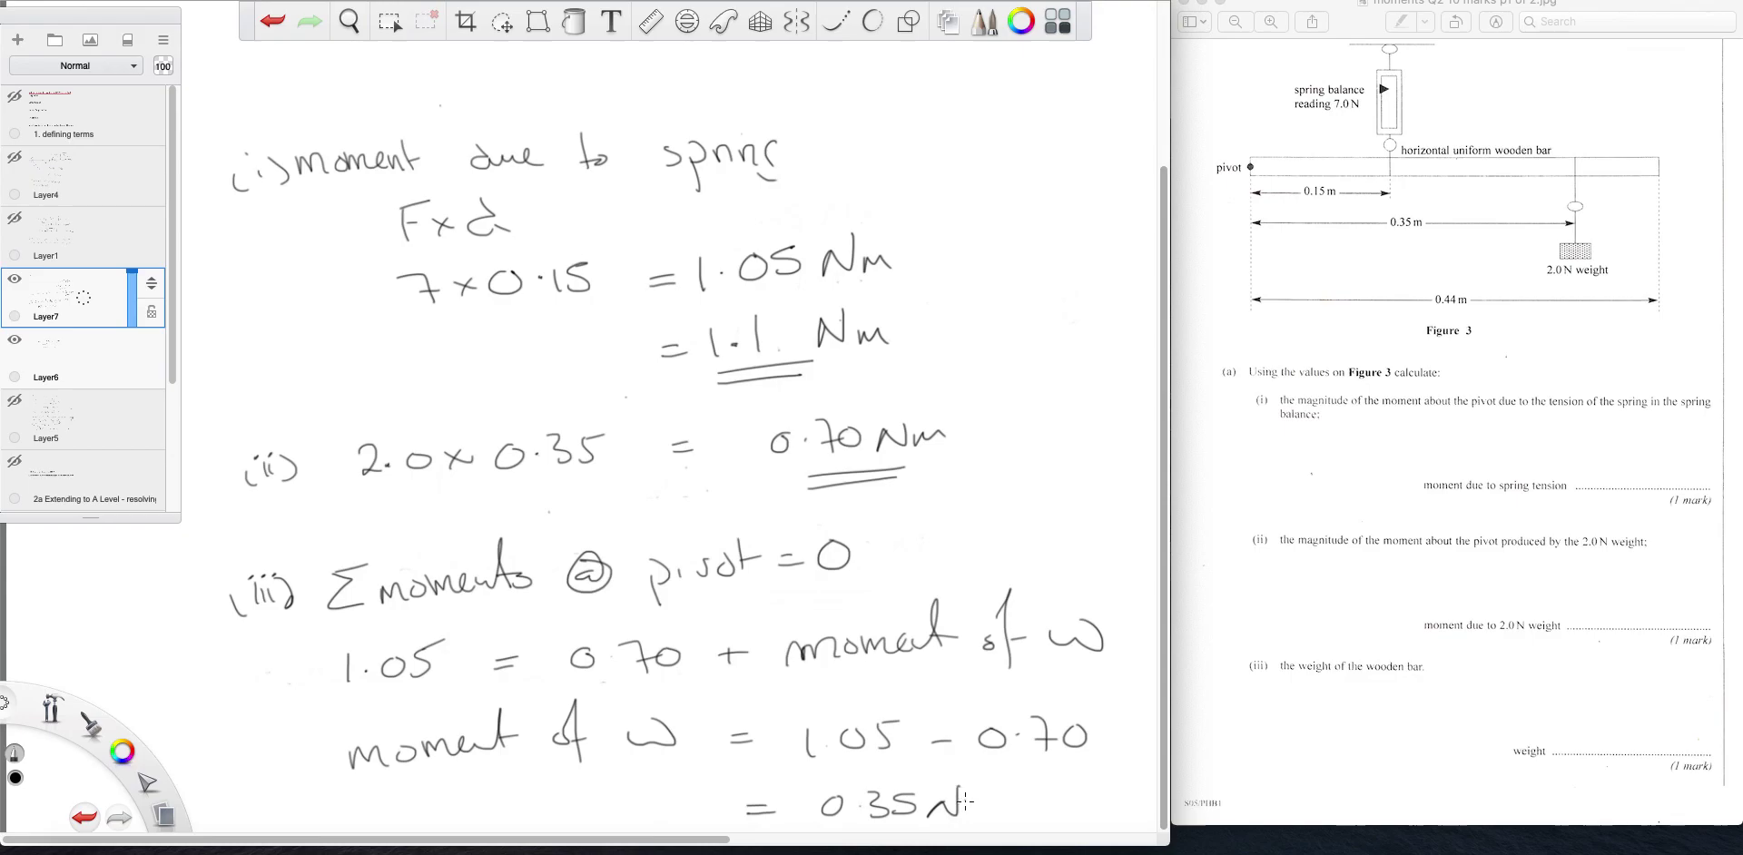